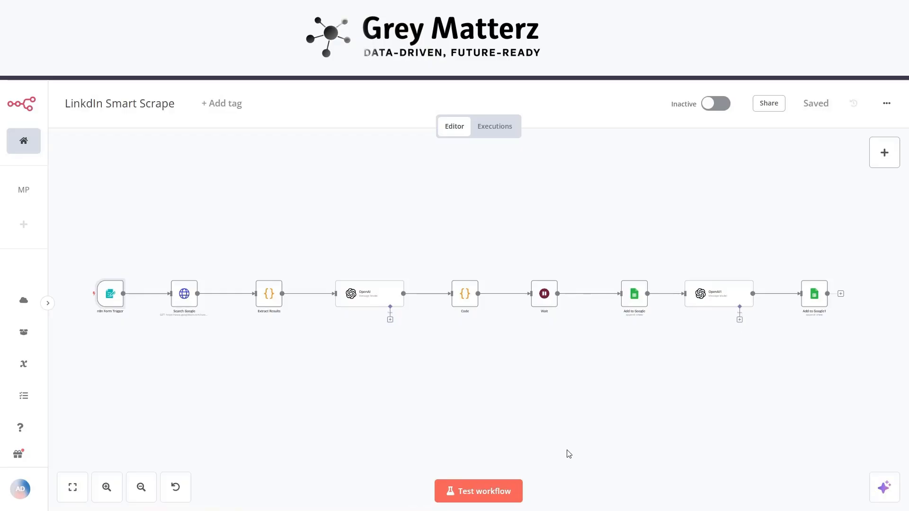
Test the workflow and submit its form with Degree B.tech, Tech Stack/Interest mern and Location delhi
{"action": "left_click", "coordinate": [490, 489]}
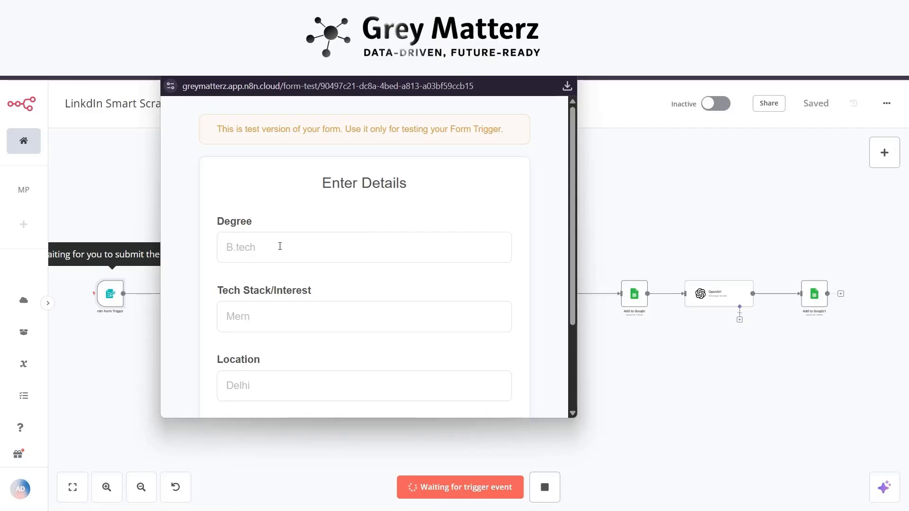
{"action": "left_click", "coordinate": [271, 243]}
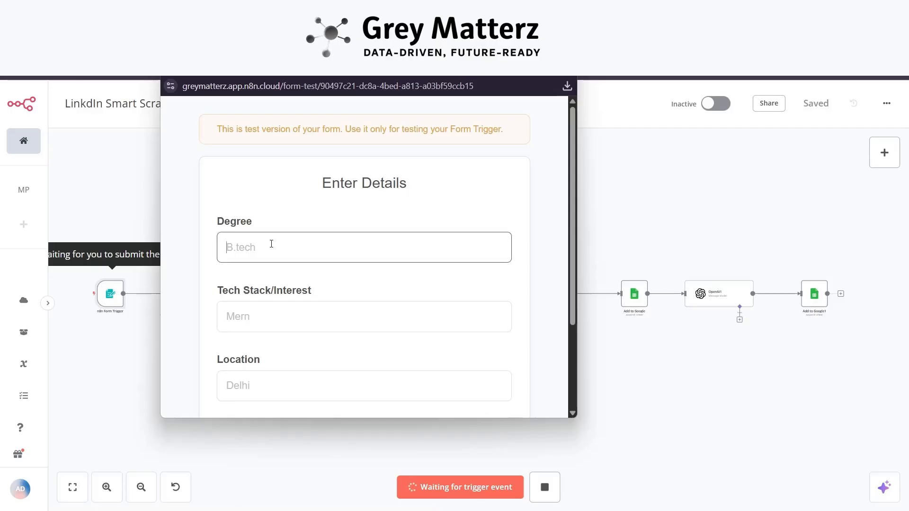
{"action": "type", "text": "B.tech"}
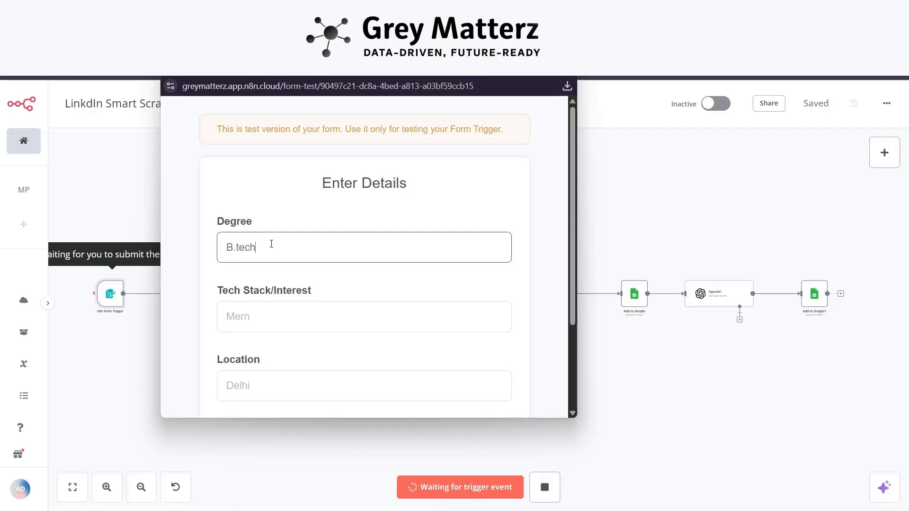
{"action": "scroll", "coordinate": [271, 244], "scroll_direction": "down", "scroll_amount": 1}
{"action": "left_click", "coordinate": [259, 282]}
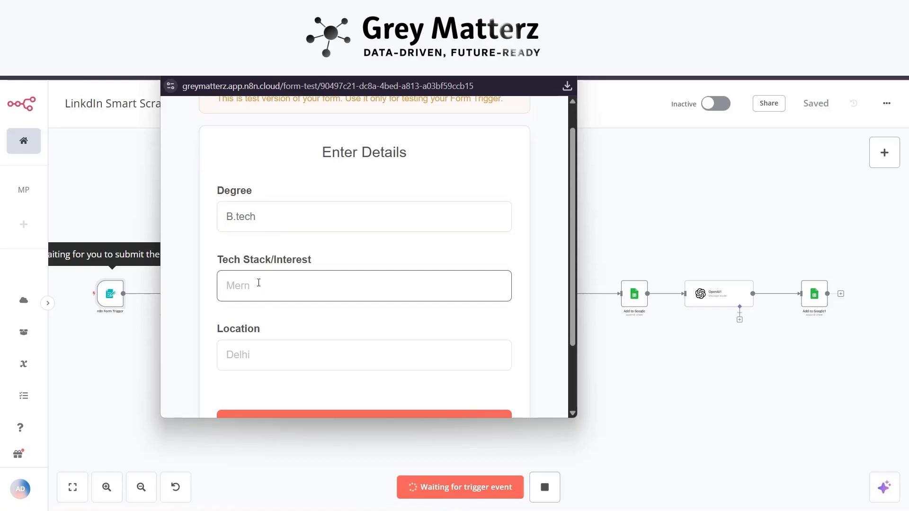
{"action": "type", "text": "mern"}
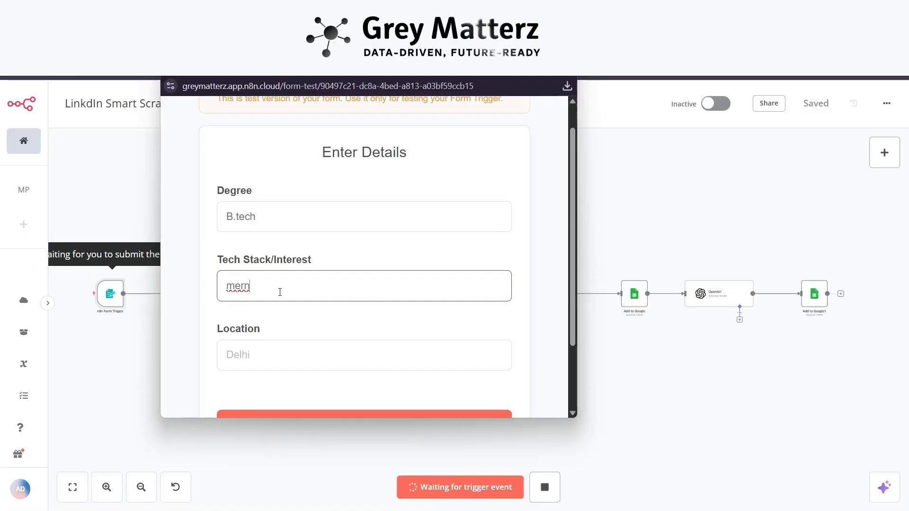
{"action": "scroll", "coordinate": [259, 283], "scroll_direction": "down", "scroll_amount": 1}
{"action": "left_click", "coordinate": [237, 293]}
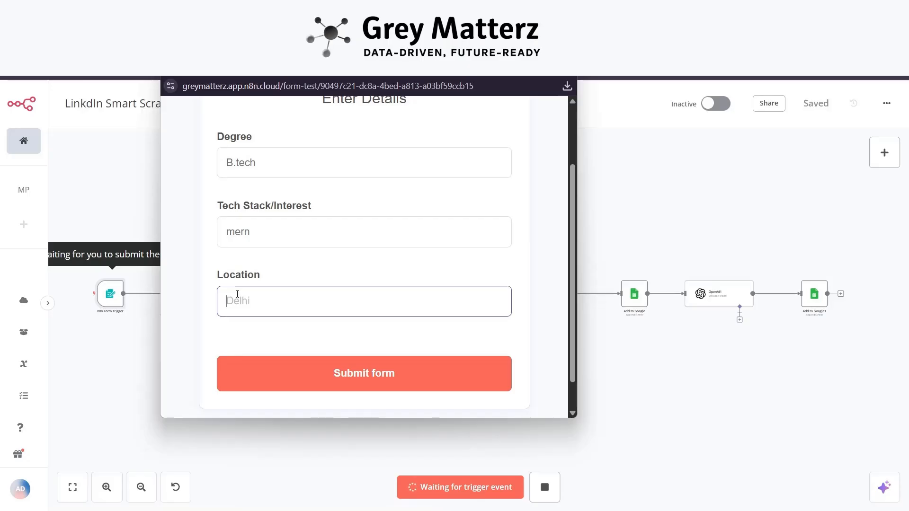
{"action": "type", "text": "delhi"}
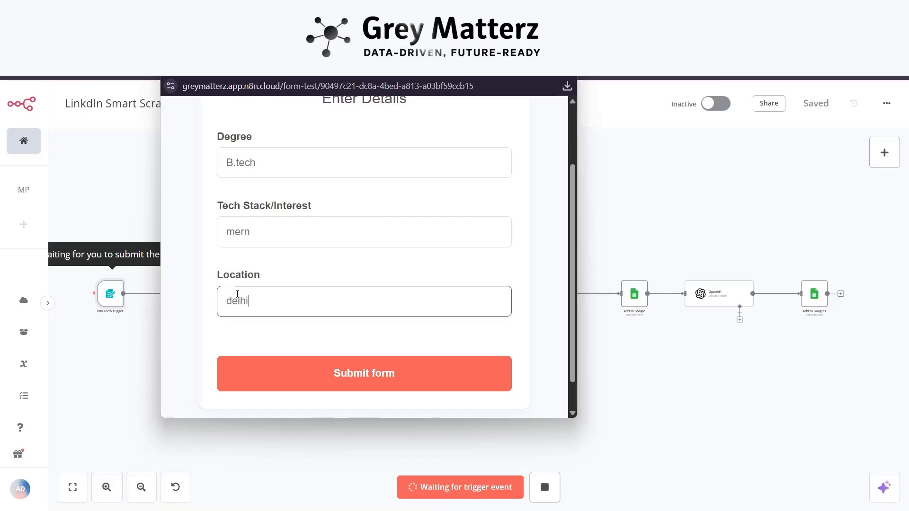
{"action": "left_click", "coordinate": [315, 372]}
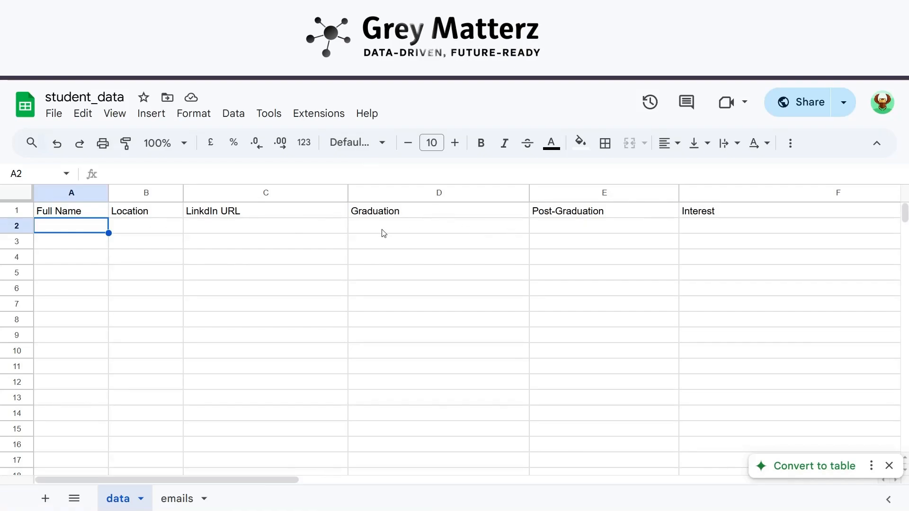
In the student_data spreadsheet in Google Sheets, check the emails sheet's columns and review the scraped profile records across the data sheet
{"action": "left_click", "coordinate": [177, 498]}
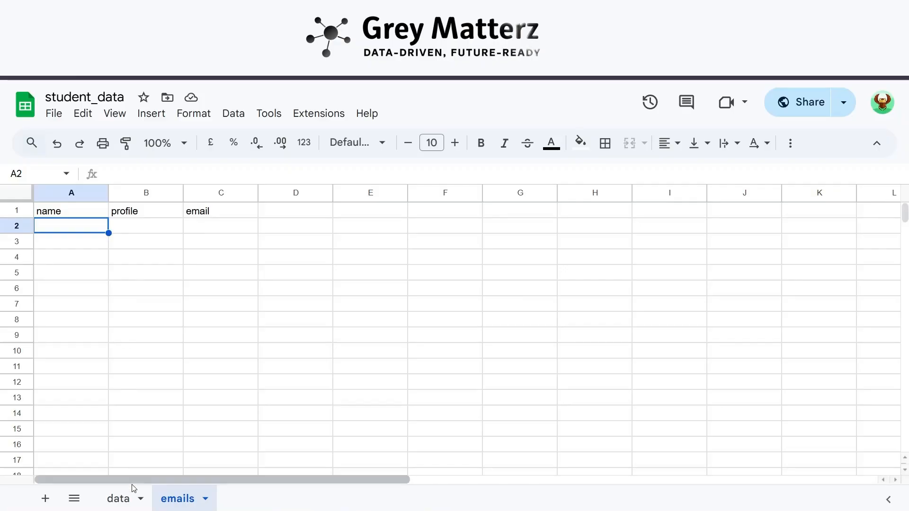
{"action": "left_click", "coordinate": [119, 498]}
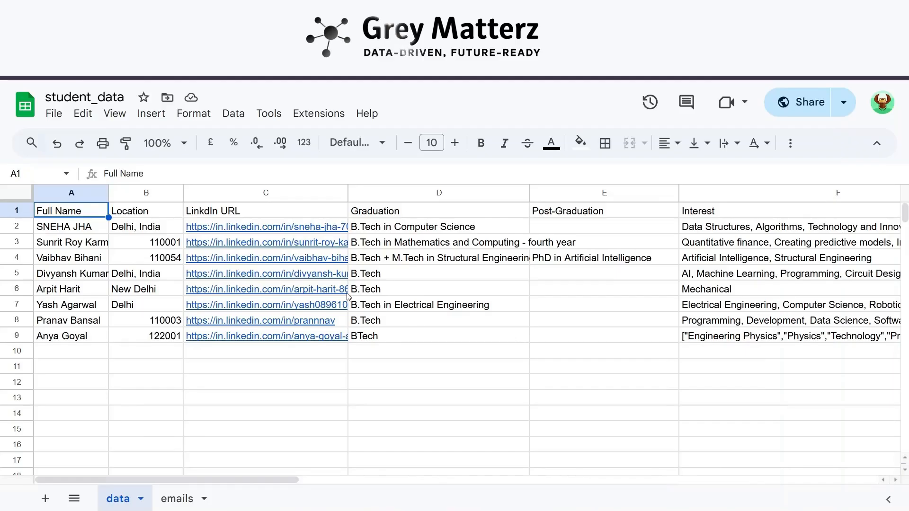
{"action": "mouse_move", "coordinate": [256, 273]}
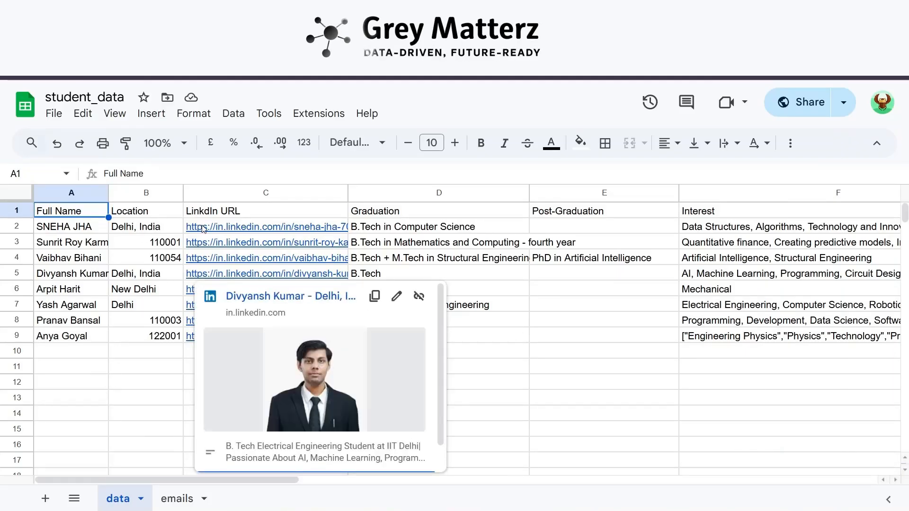
{"action": "mouse_move", "coordinate": [203, 229]}
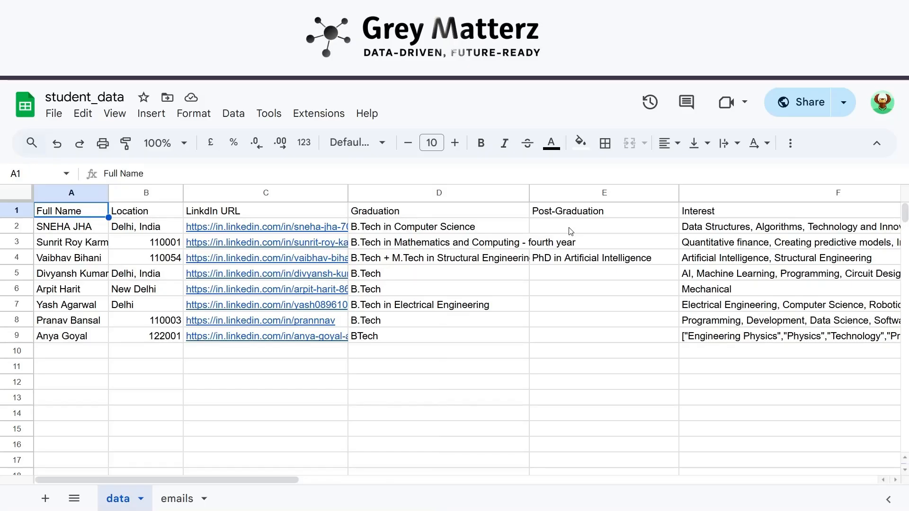
{"action": "scroll", "coordinate": [571, 231], "scroll_direction": "right", "scroll_amount": 5}
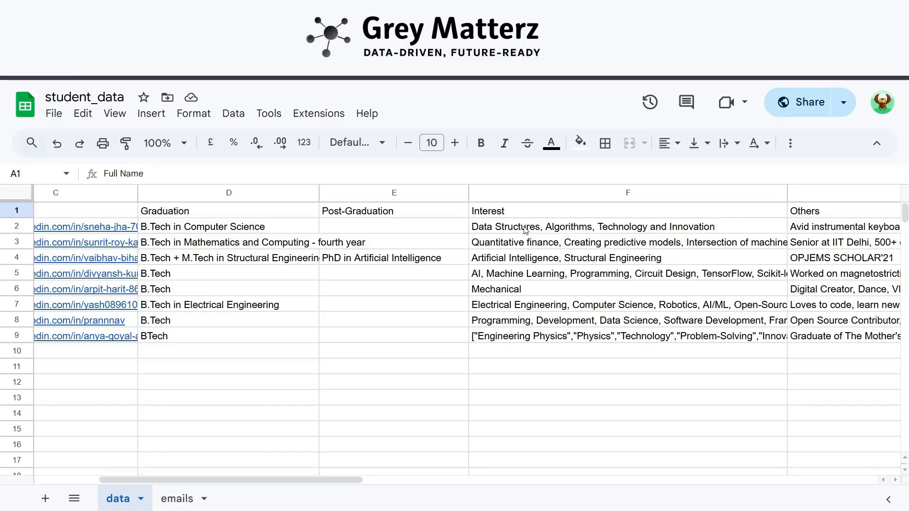
{"action": "scroll", "coordinate": [525, 230], "scroll_direction": "right", "scroll_amount": 6}
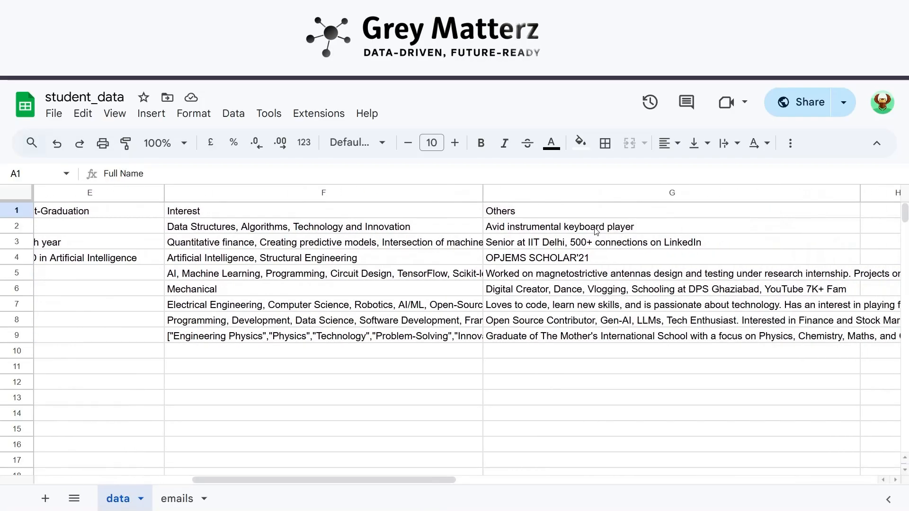
{"action": "scroll", "coordinate": [595, 231], "scroll_direction": "left", "scroll_amount": 6}
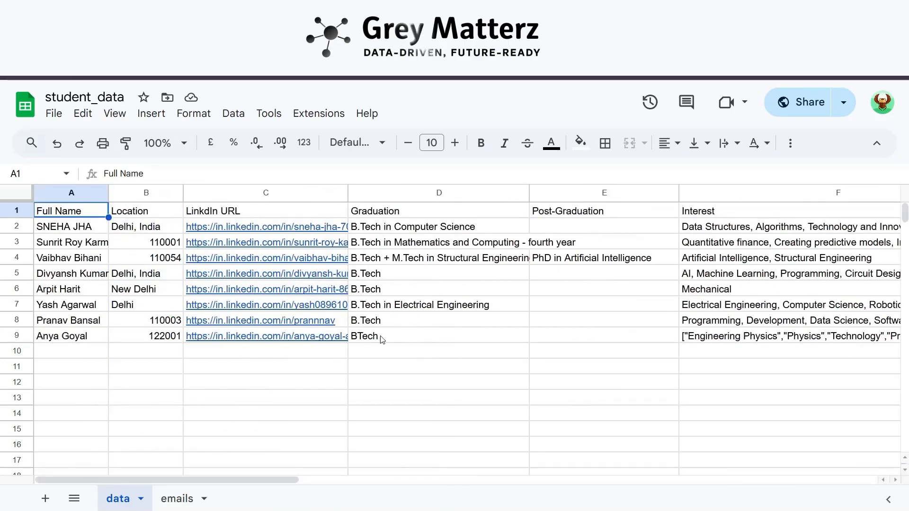
Review the generated outreach emails with their names and profile links in the emails sheet
{"action": "left_click", "coordinate": [176, 499]}
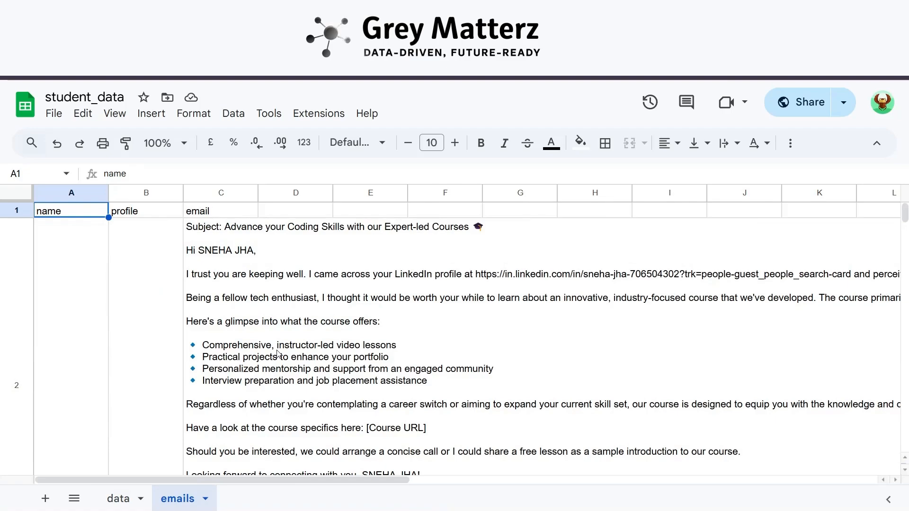
{"action": "scroll", "coordinate": [277, 354], "scroll_direction": "down", "scroll_amount": 1}
{"action": "scroll", "coordinate": [277, 354], "scroll_direction": "down", "scroll_amount": 5}
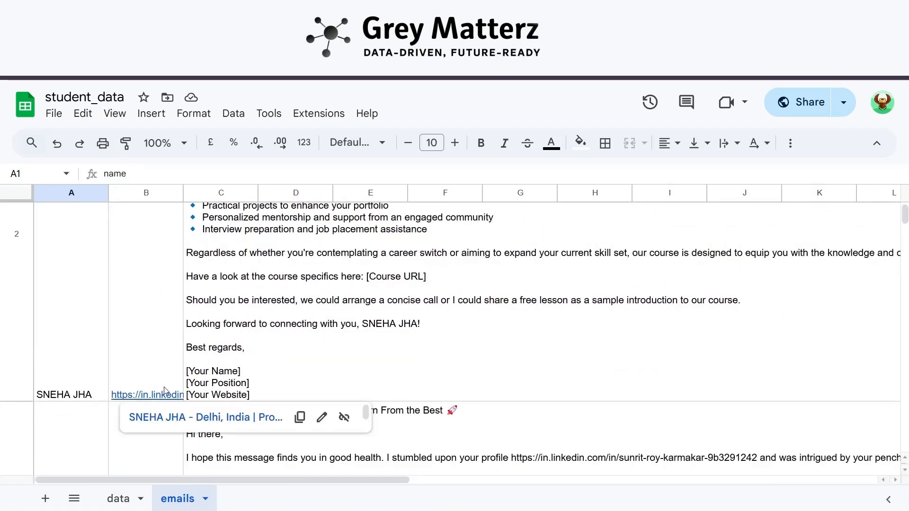
{"action": "scroll", "coordinate": [191, 364], "scroll_direction": "up", "scroll_amount": 6}
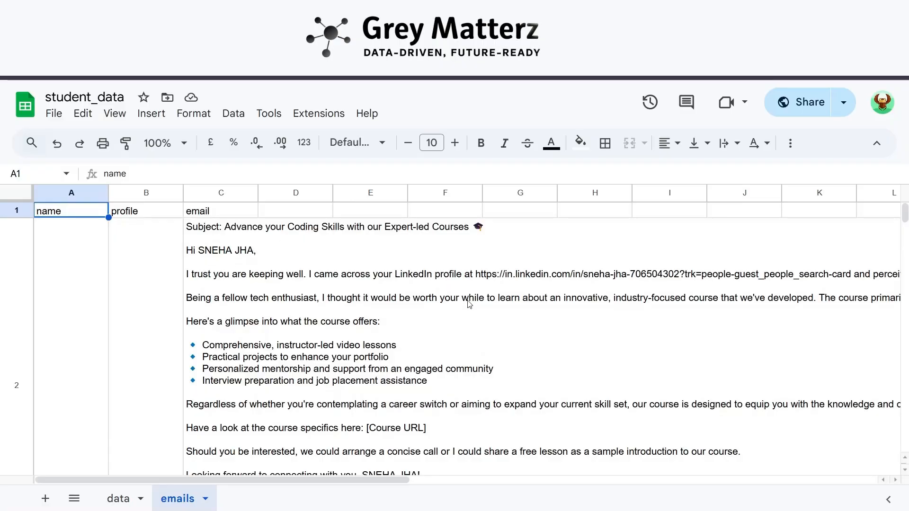
{"action": "scroll", "coordinate": [469, 304], "scroll_direction": "down", "scroll_amount": 4}
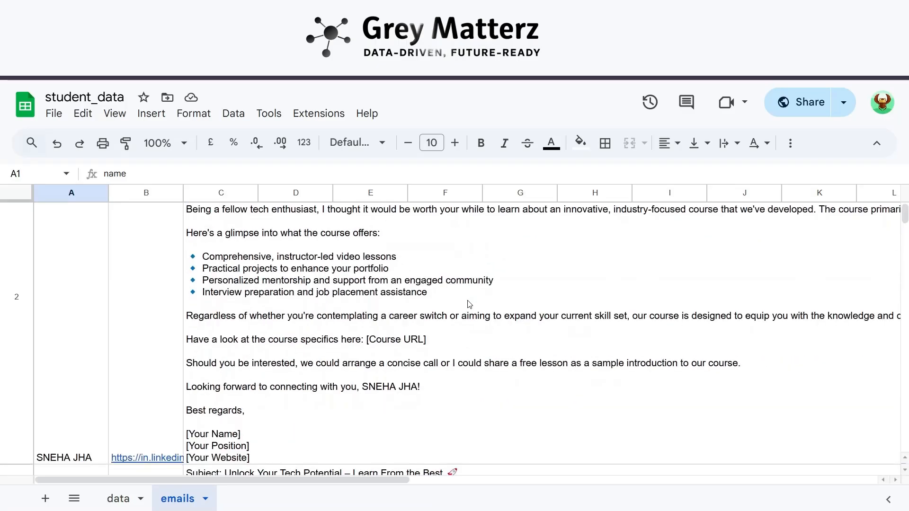
{"action": "scroll", "coordinate": [460, 347], "scroll_direction": "down", "scroll_amount": 3}
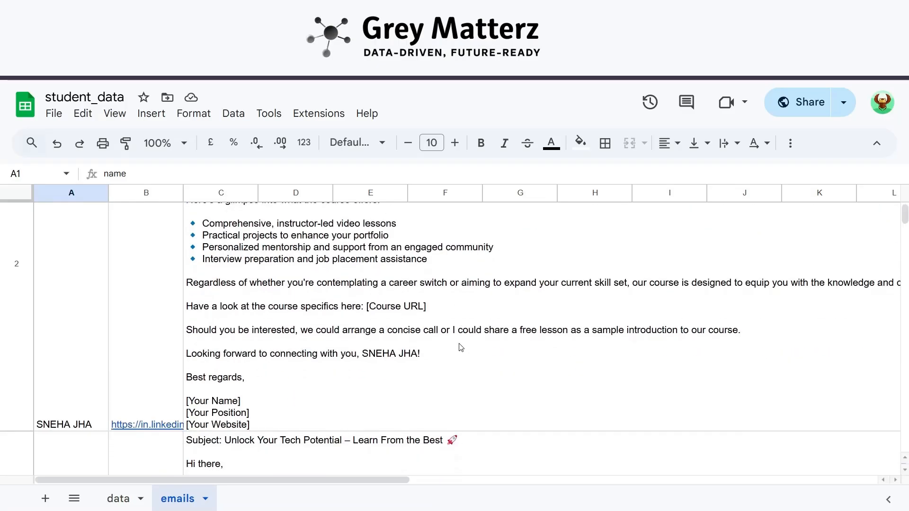
{"action": "scroll", "coordinate": [461, 346], "scroll_direction": "up", "scroll_amount": 8}
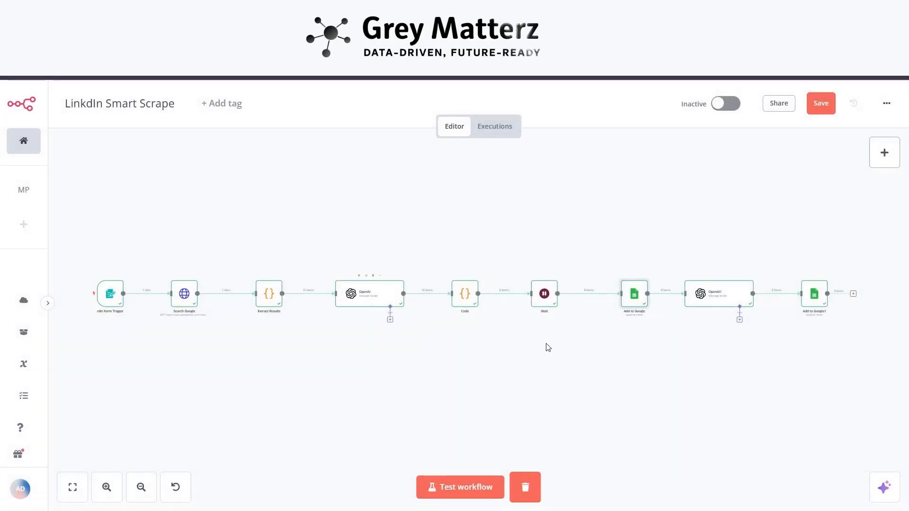
Save the LinkdIn Smart Scrape workflow in n8n
{"action": "left_click", "coordinate": [821, 112]}
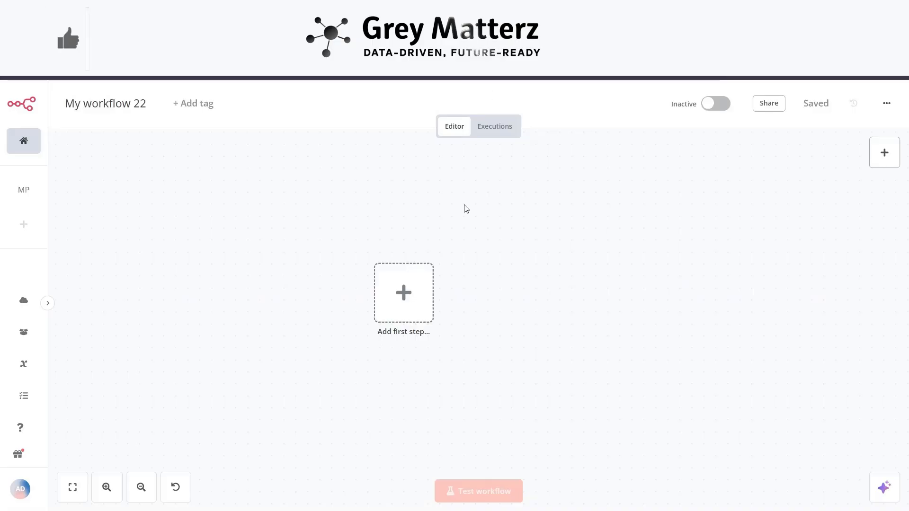
Add an On form submission trigger as the first step of the empty workflow My workflow 22
{"action": "scroll", "coordinate": [462, 247], "scroll_direction": "down", "scroll_amount": 3}
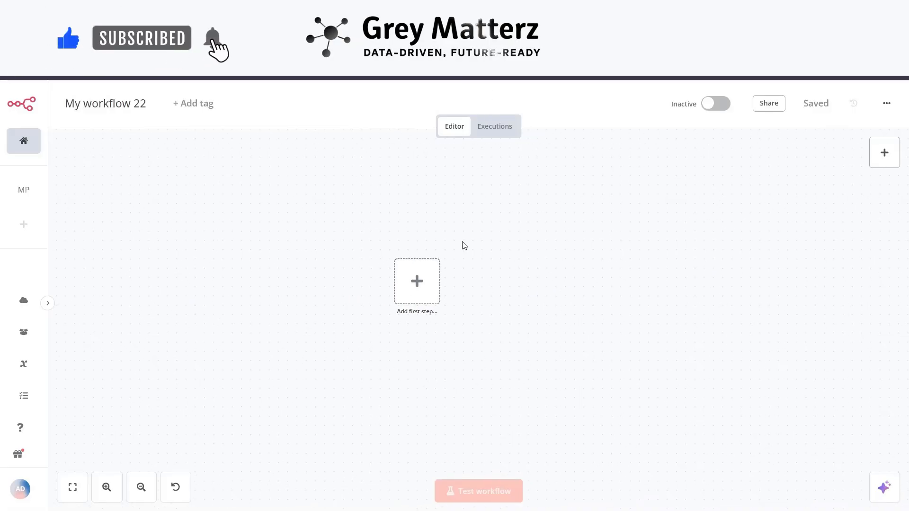
{"action": "left_click", "coordinate": [416, 279]}
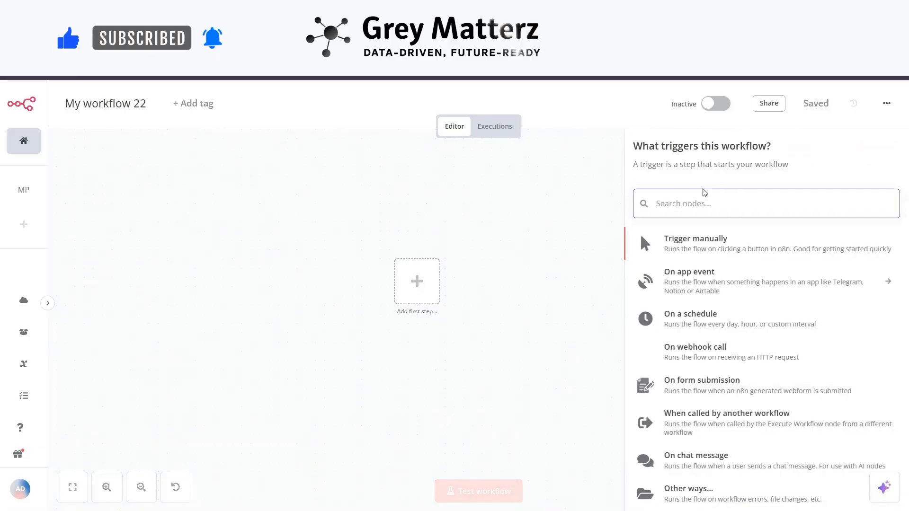
{"action": "left_click", "coordinate": [704, 392]}
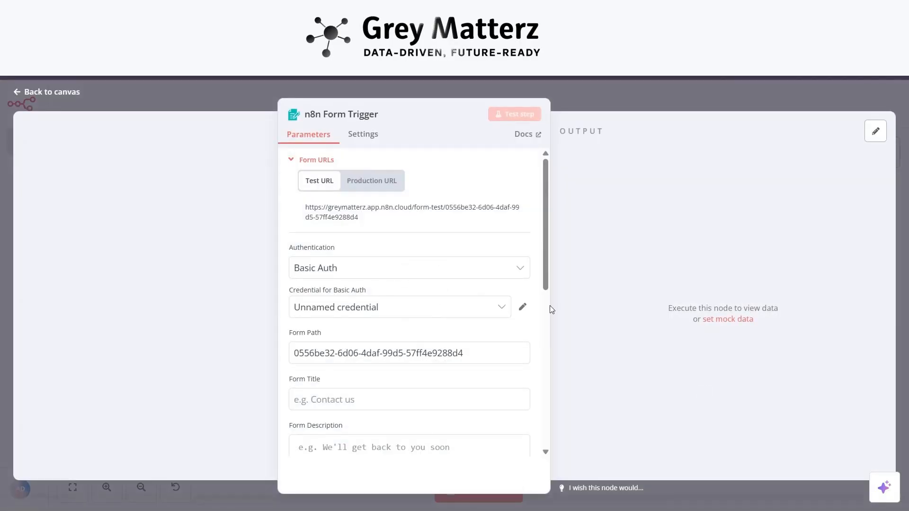
Set the form trigger's authentication to None and its form title to "Enter Details"
{"action": "left_click", "coordinate": [451, 275]}
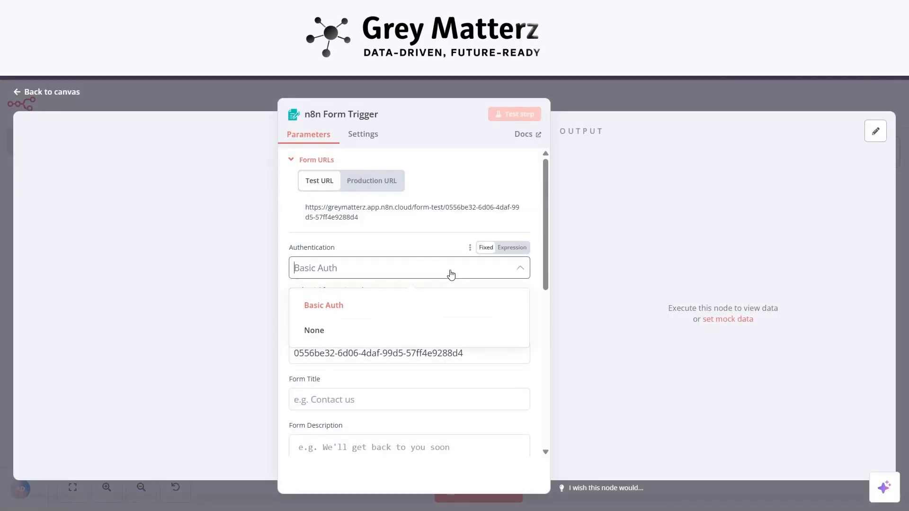
{"action": "left_click", "coordinate": [364, 339]}
{"action": "scroll", "coordinate": [367, 324], "scroll_direction": "down", "scroll_amount": 2}
{"action": "left_click", "coordinate": [341, 302]}
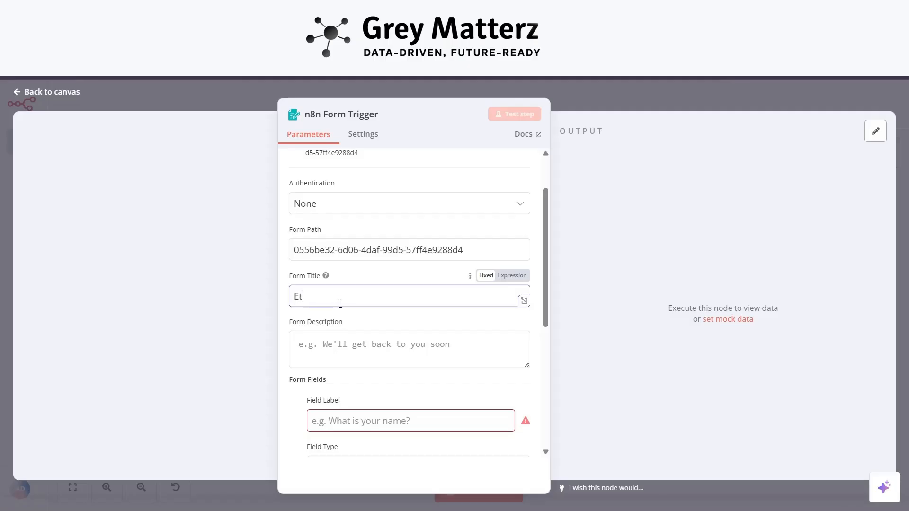
{"action": "type", "text": "Enter Details"}
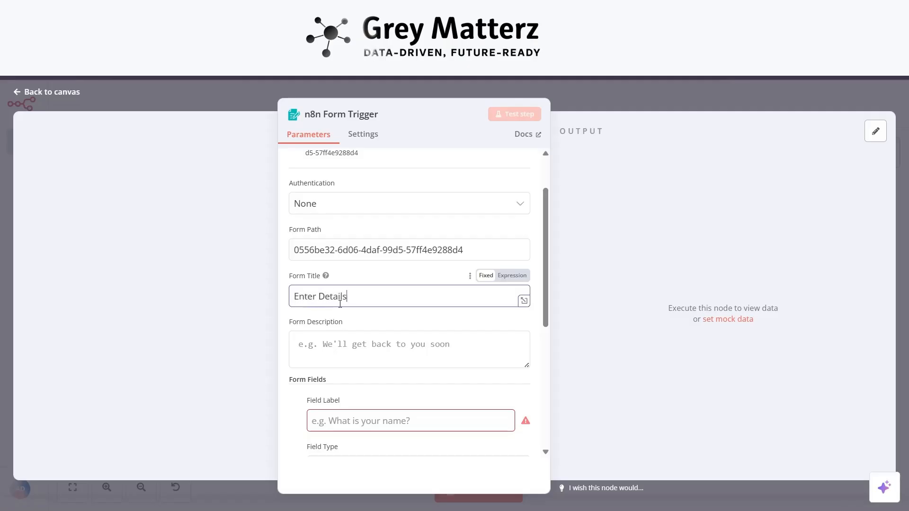
Label the first form field "Degree" and give it the placeholder "B.tech"
{"action": "scroll", "coordinate": [340, 304], "scroll_direction": "down", "scroll_amount": 4}
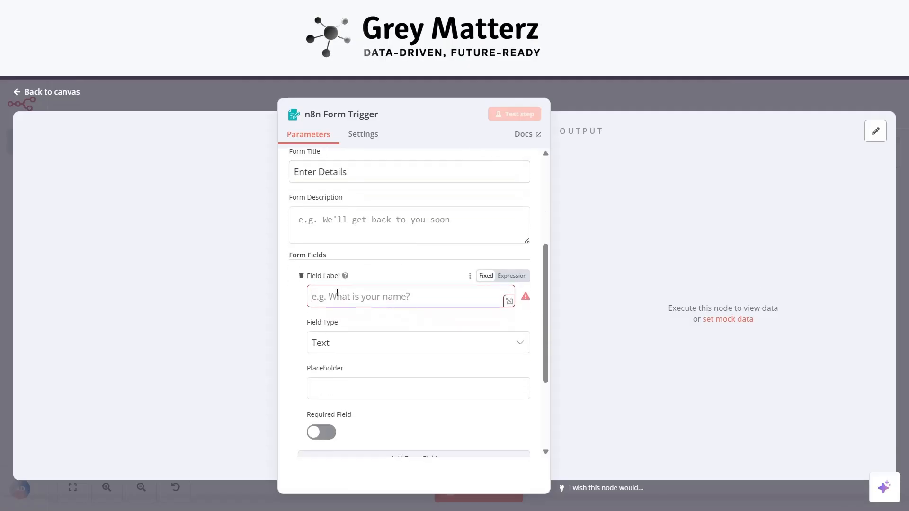
{"action": "scroll", "coordinate": [337, 291], "scroll_direction": "down", "scroll_amount": 1}
{"action": "left_click", "coordinate": [334, 273]}
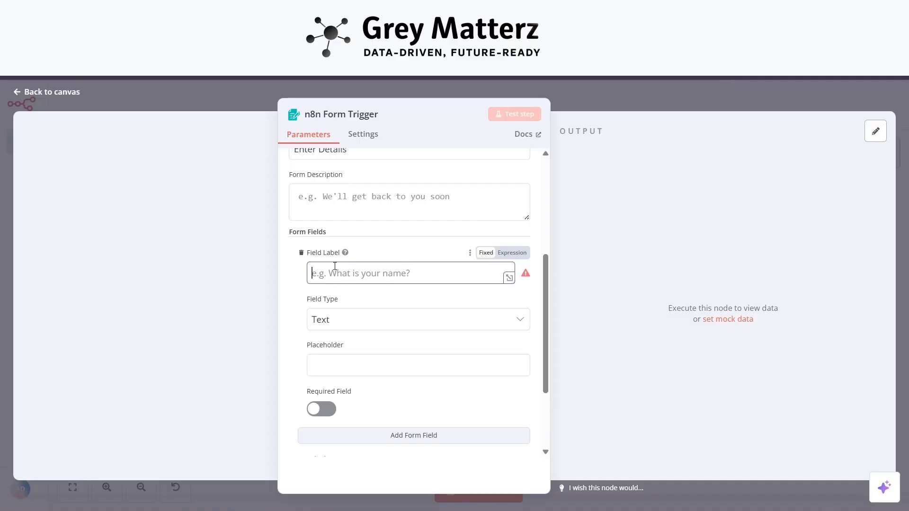
{"action": "type", "text": "Degree"}
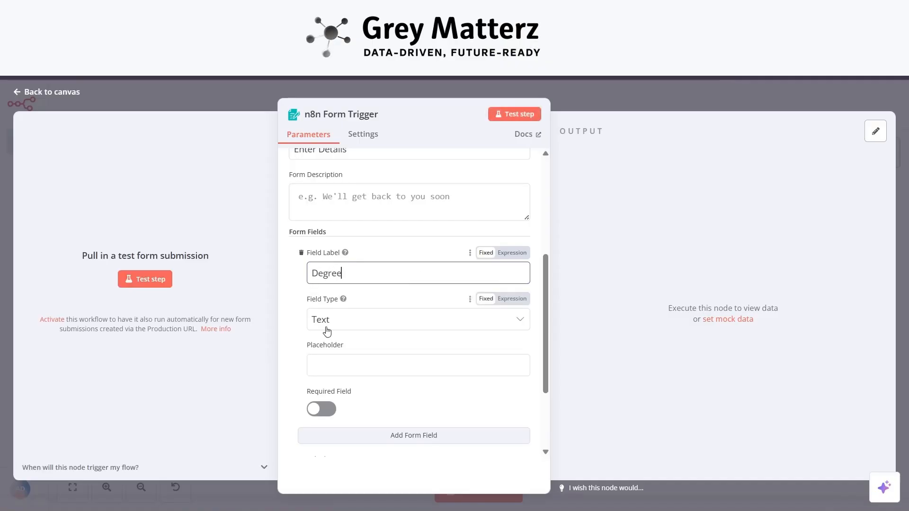
{"action": "left_click", "coordinate": [323, 367]}
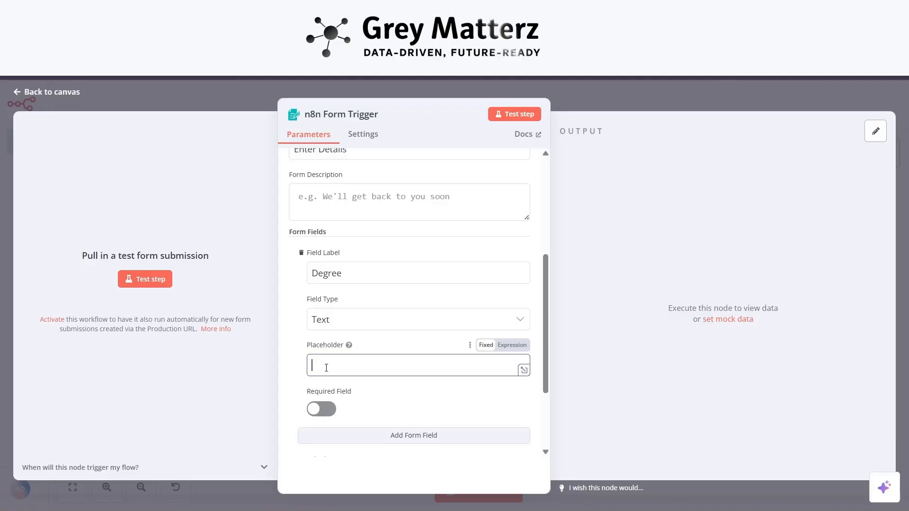
{"action": "type", "text": "ch"}
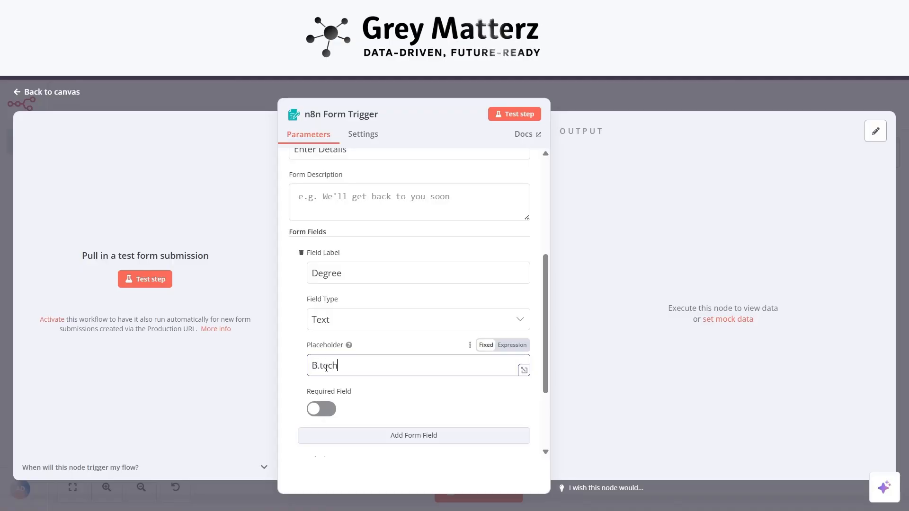
Add a second form field labelled "Tech Stack/ Interest" with the placeholder "Machine Learning"
{"action": "scroll", "coordinate": [359, 350], "scroll_direction": "down", "scroll_amount": 2}
{"action": "left_click", "coordinate": [379, 333]}
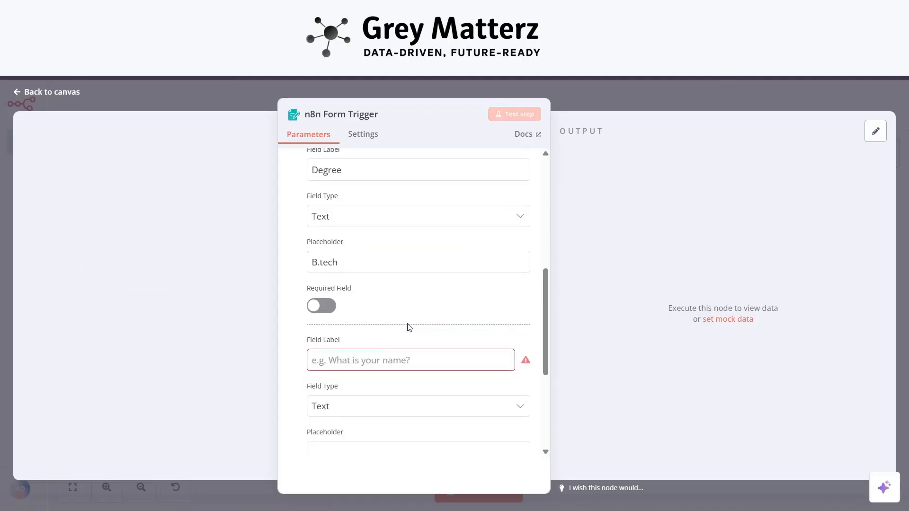
{"action": "scroll", "coordinate": [408, 325], "scroll_direction": "down", "scroll_amount": 2}
{"action": "left_click", "coordinate": [353, 289]}
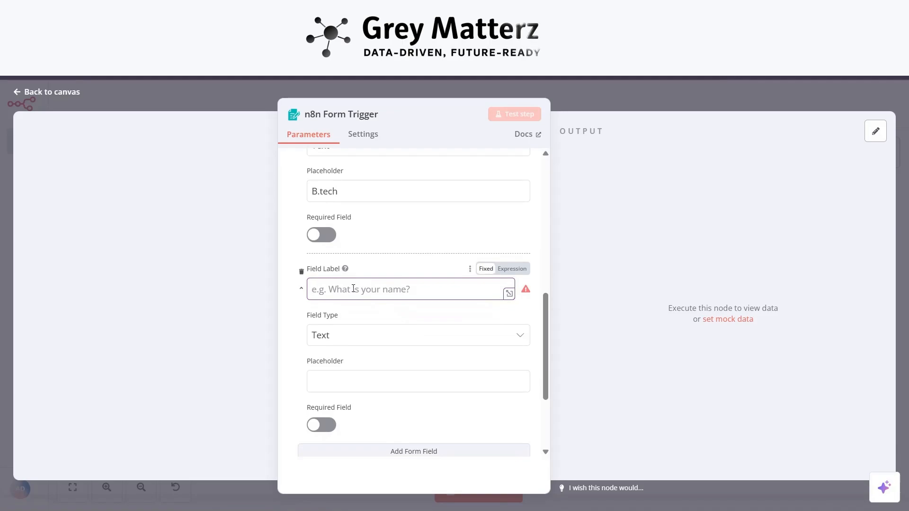
{"action": "type", "text": "Tech"}
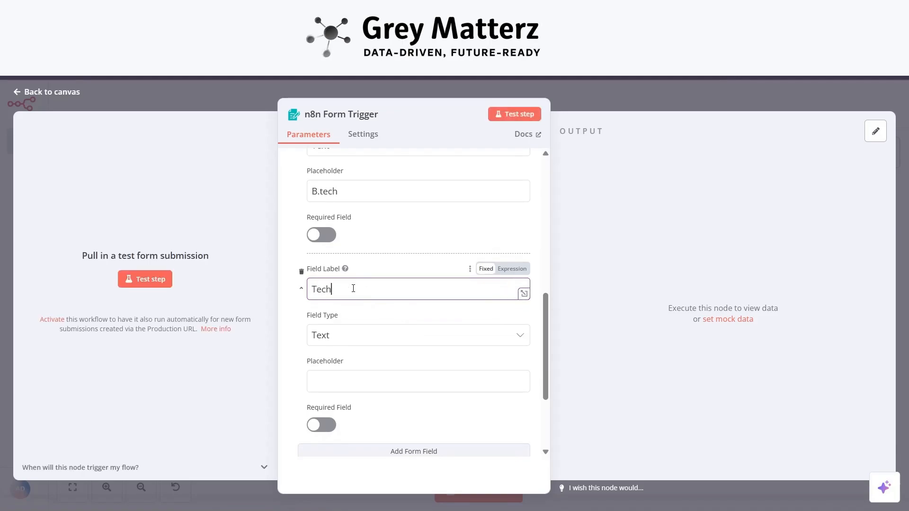
{"action": "type", "text": " Stack/ I"}
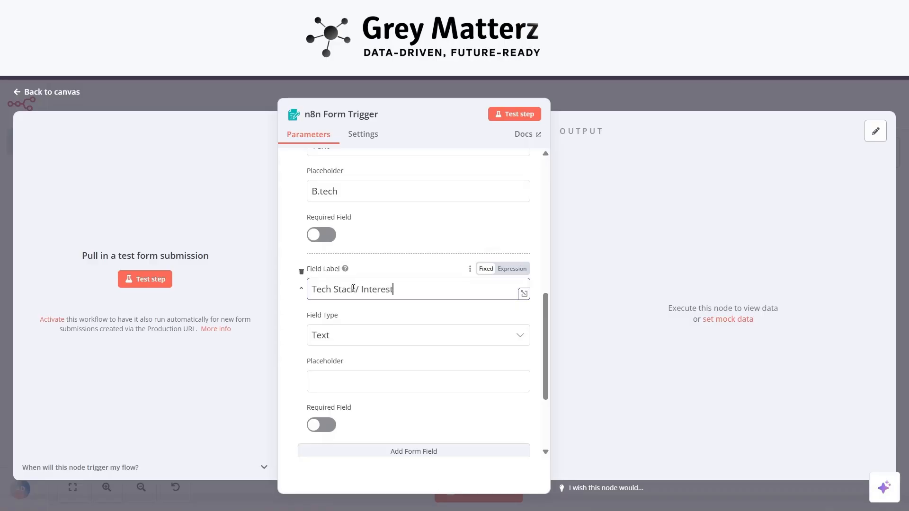
{"action": "type", "text": "nterest"}
{"action": "left_click", "coordinate": [335, 374]}
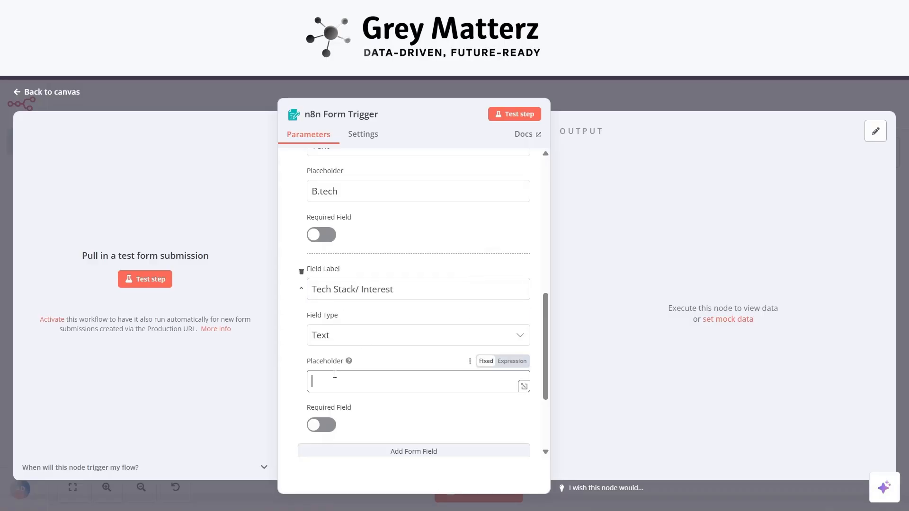
{"action": "type", "text": "Machine "}
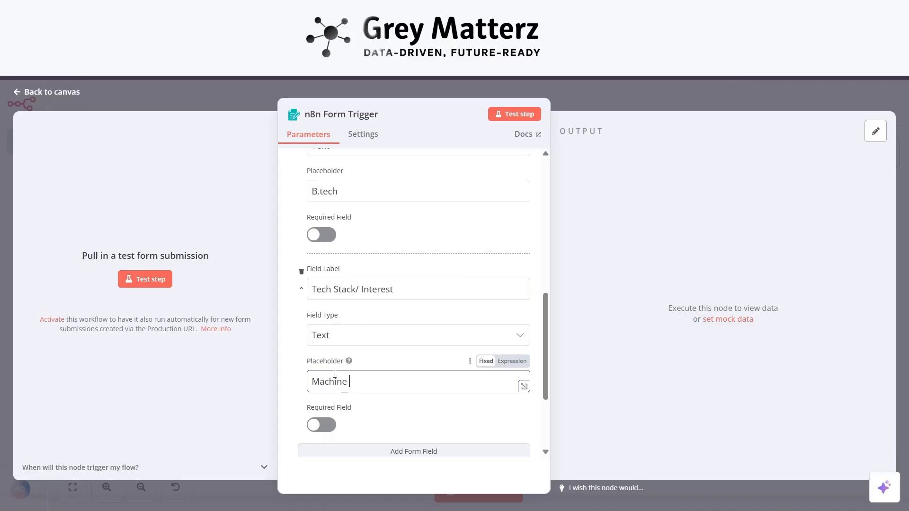
{"action": "type", "text": "Leani"}
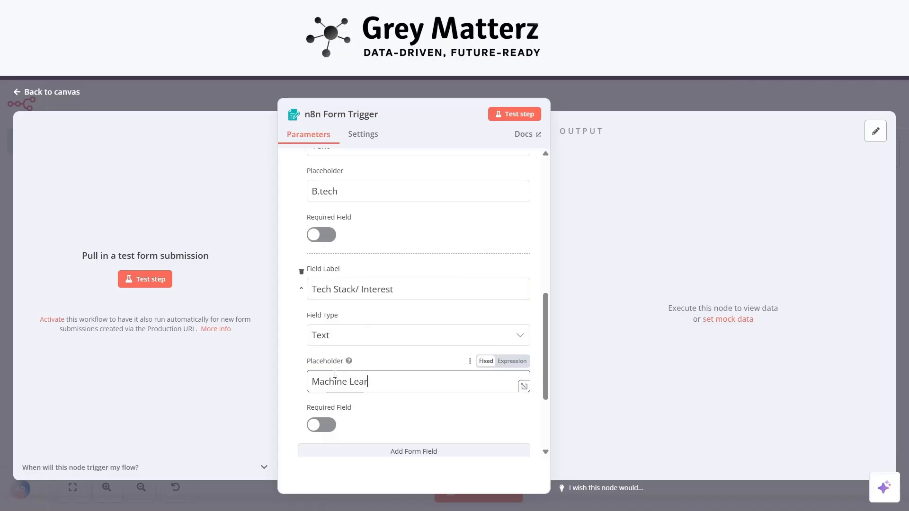
{"action": "type", "text": "ning"}
Add a third form field labelled "Location" with the placeholder "Delhi" and return to the canvas
{"action": "scroll", "coordinate": [334, 379], "scroll_direction": "down", "scroll_amount": 1}
{"action": "left_click", "coordinate": [365, 405]}
{"action": "scroll", "coordinate": [364, 408], "scroll_direction": "down", "scroll_amount": 4}
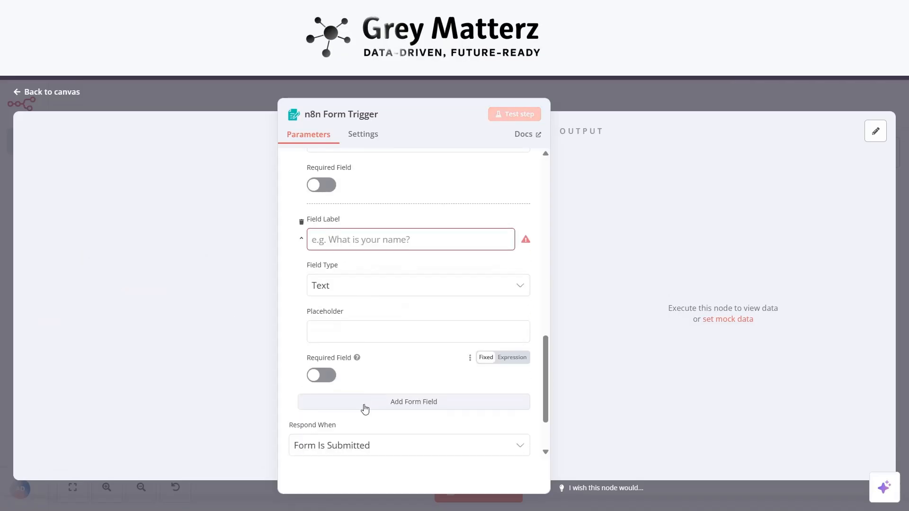
{"action": "left_click", "coordinate": [343, 241]}
{"action": "type", "text": "Location"}
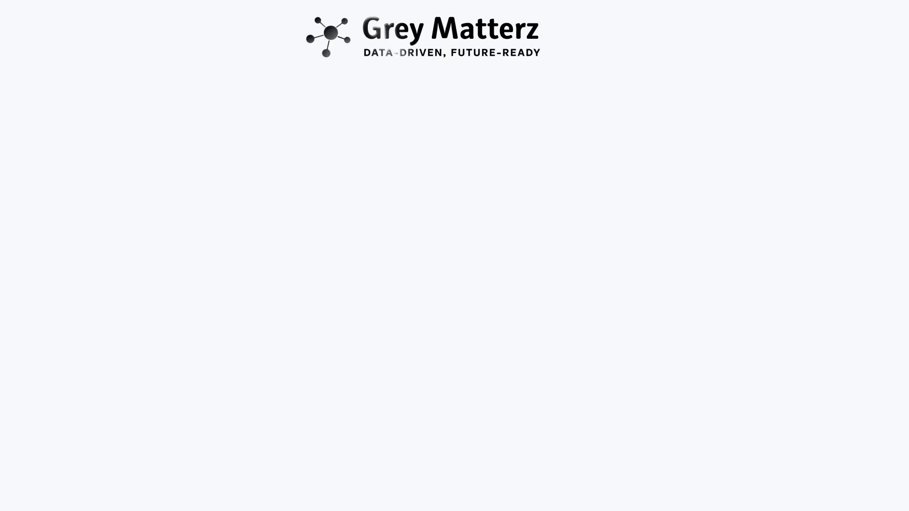
{"action": "left_click", "coordinate": [337, 332]}
{"action": "type", "text": "Delhi"}
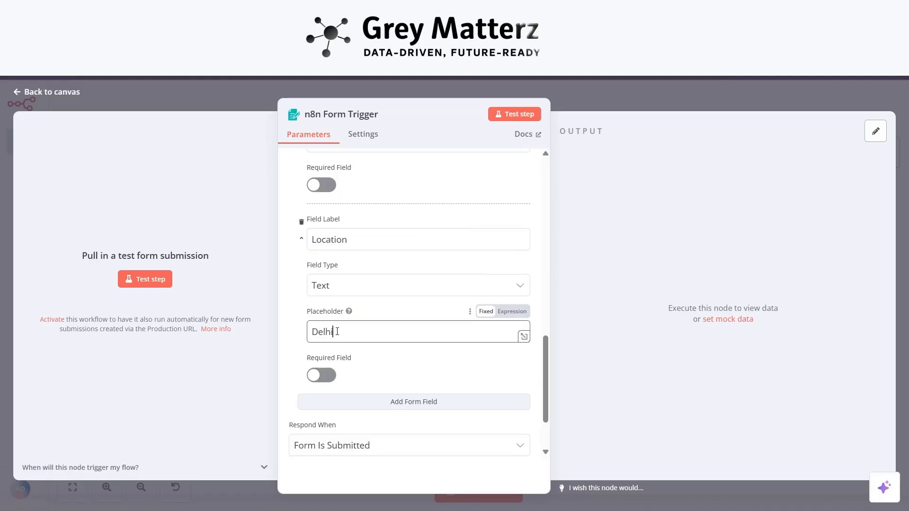
{"action": "left_click", "coordinate": [56, 93]}
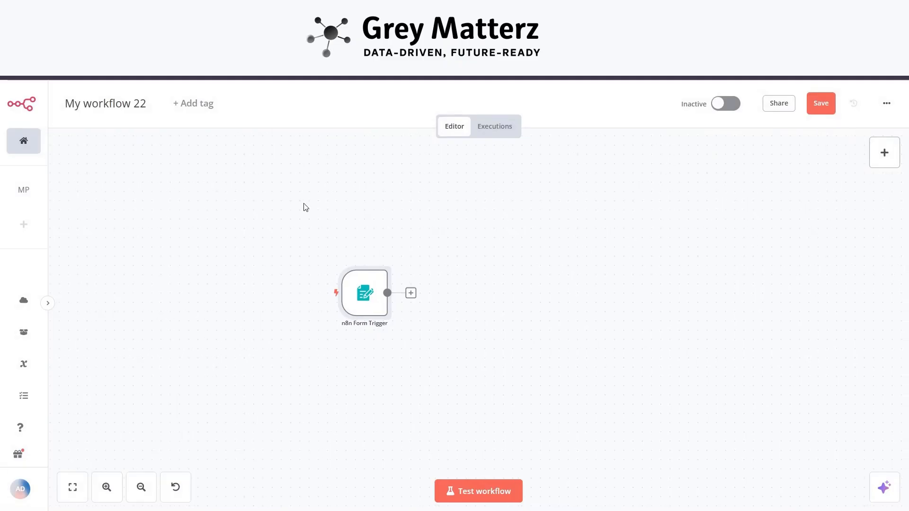
Test the workflow by submitting the form with degree B.tech, tech stack Mern and location mumbai, and close the form
{"action": "left_click", "coordinate": [489, 489]}
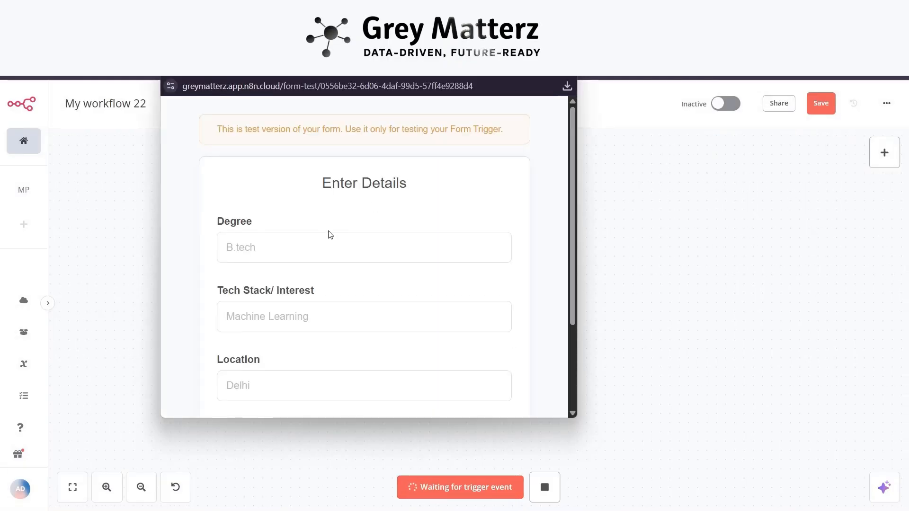
{"action": "scroll", "coordinate": [330, 235], "scroll_direction": "down", "scroll_amount": 1}
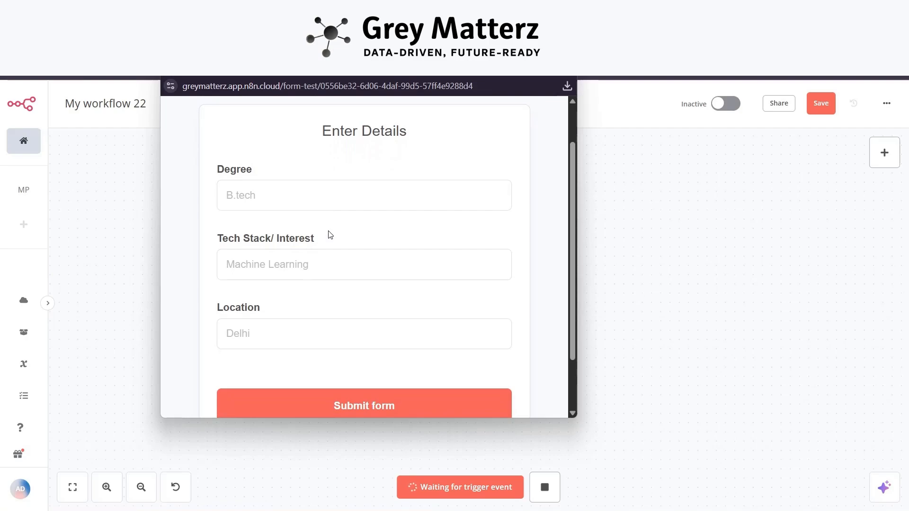
{"action": "left_click", "coordinate": [257, 198]}
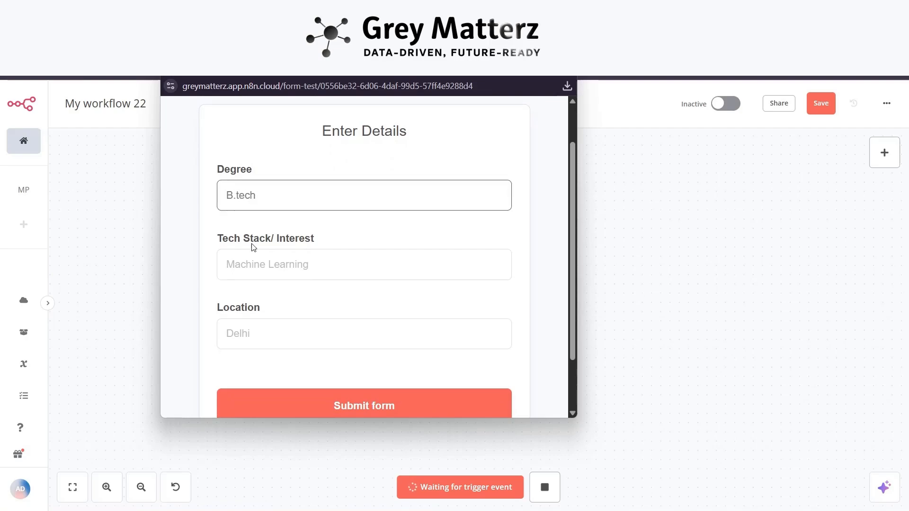
{"action": "left_click", "coordinate": [232, 257]}
{"action": "type", "text": "Mern"}
{"action": "left_click", "coordinate": [236, 324]}
{"action": "type", "text": "mumbai"}
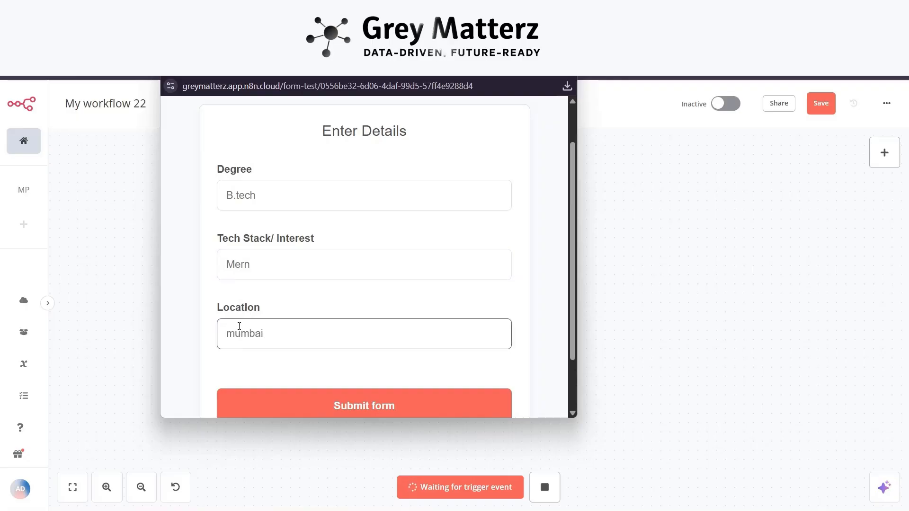
{"action": "scroll", "coordinate": [250, 388], "scroll_direction": "down", "scroll_amount": 1}
{"action": "left_click", "coordinate": [281, 359]}
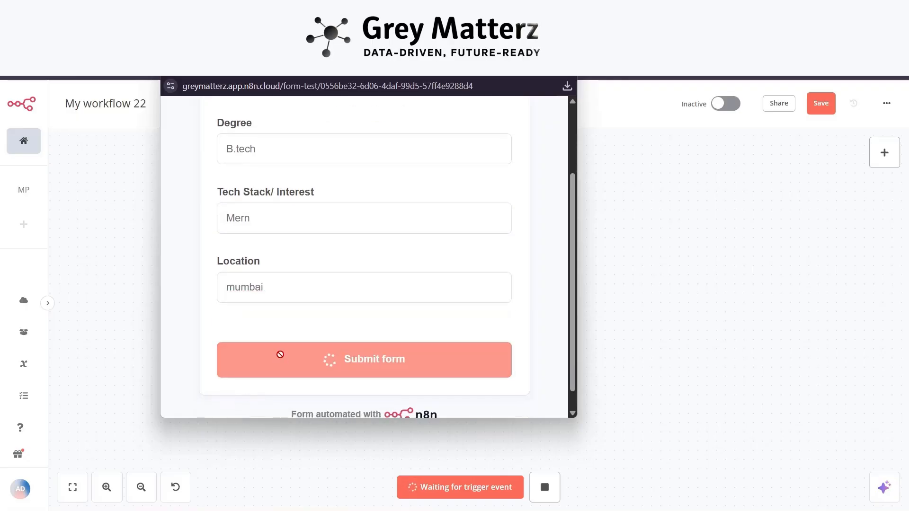
{"action": "left_click", "coordinate": [553, 78]}
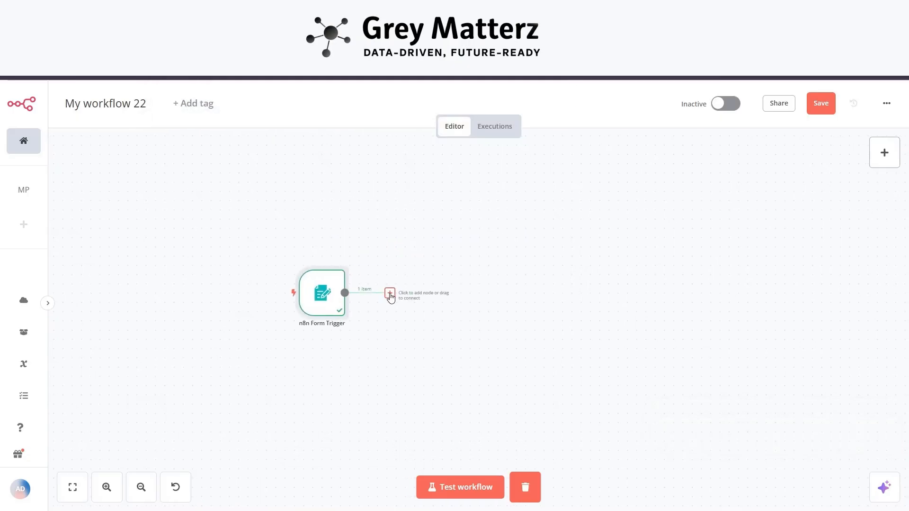
Add an HTTP Request node after the n8n Form Trigger
{"action": "left_click", "coordinate": [389, 294]}
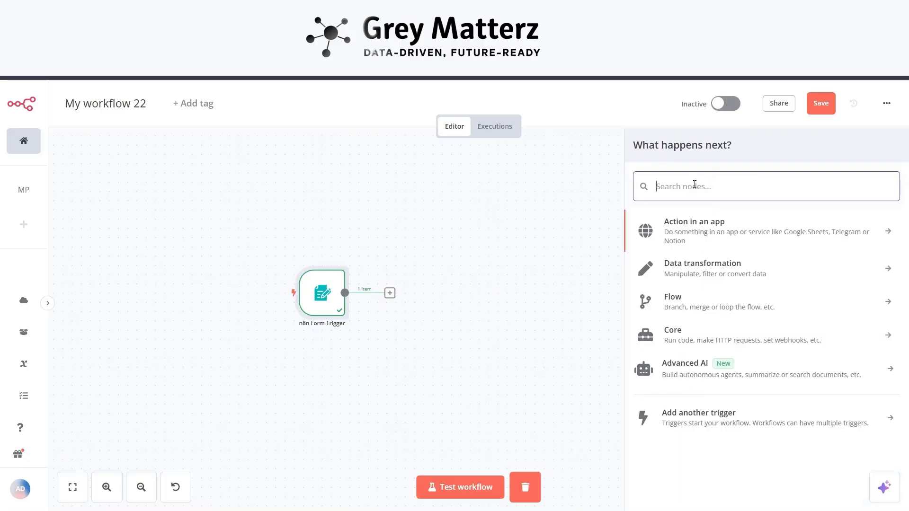
{"action": "type", "text": "http"}
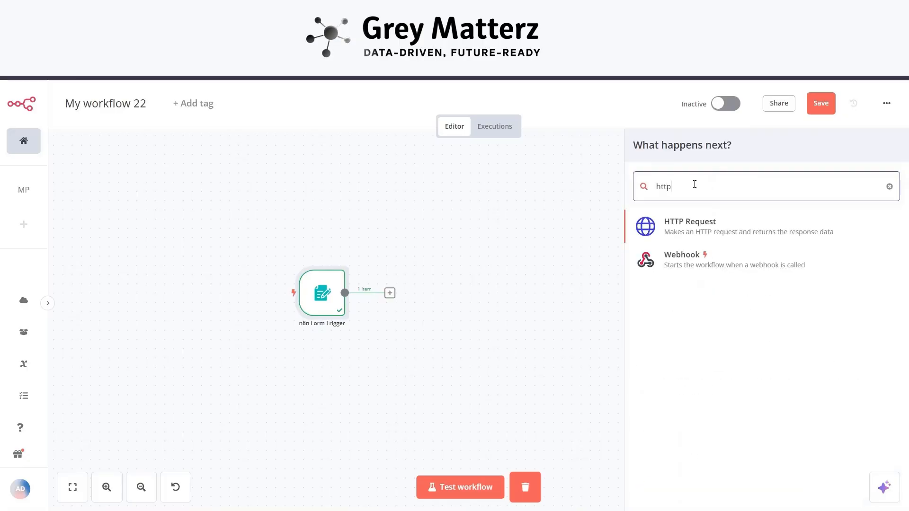
{"action": "left_click", "coordinate": [698, 223]}
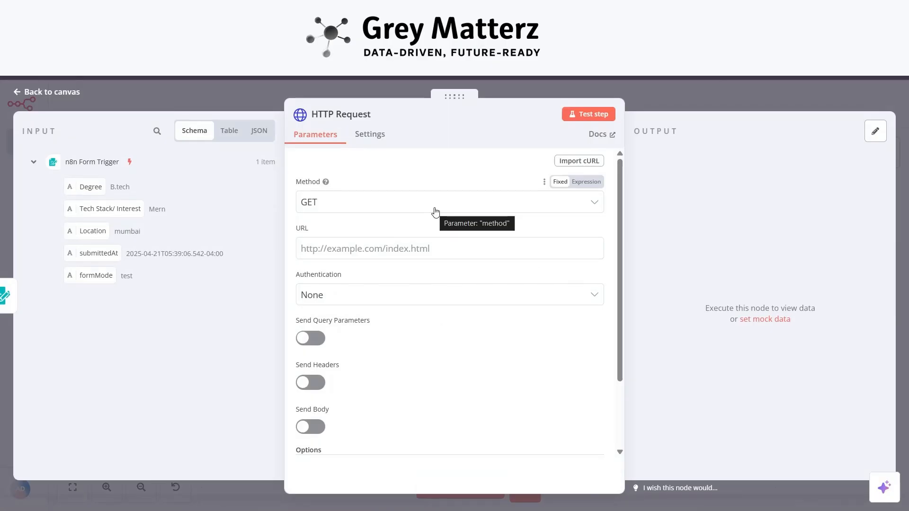
{"action": "left_click", "coordinate": [363, 249]}
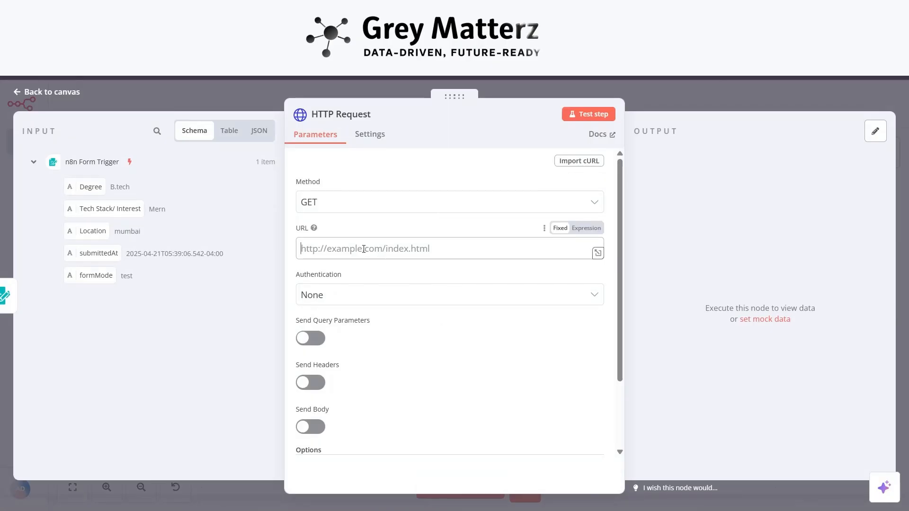
{"action": "type", "text": "https://www.googleapis.com"}
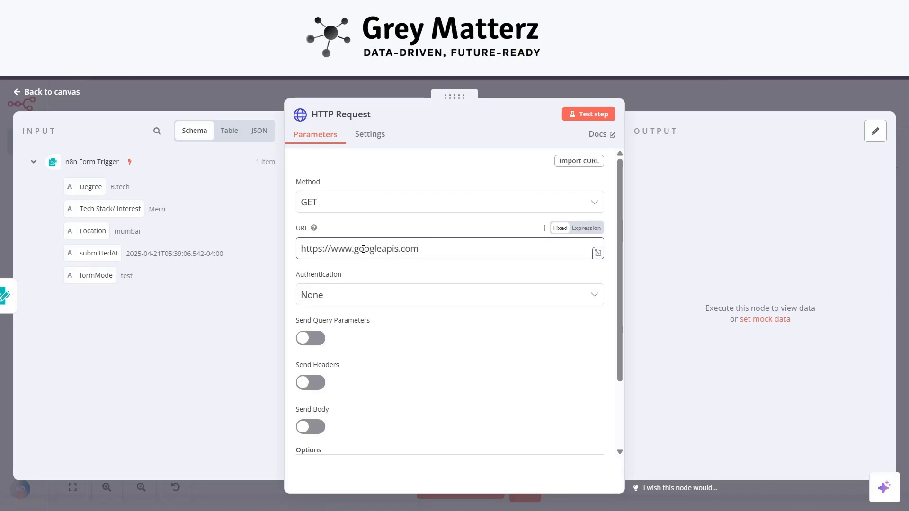
{"action": "type", "text": "/custom"}
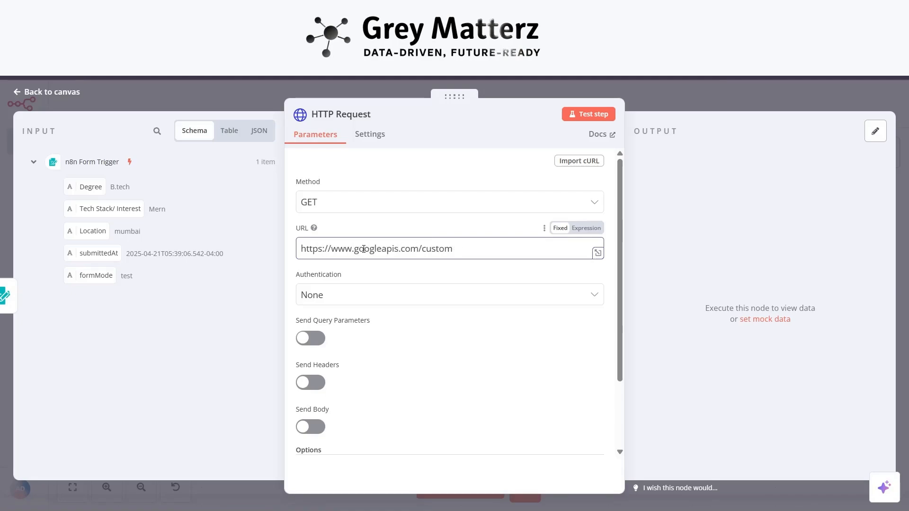
{"action": "type", "text": "search/v1"}
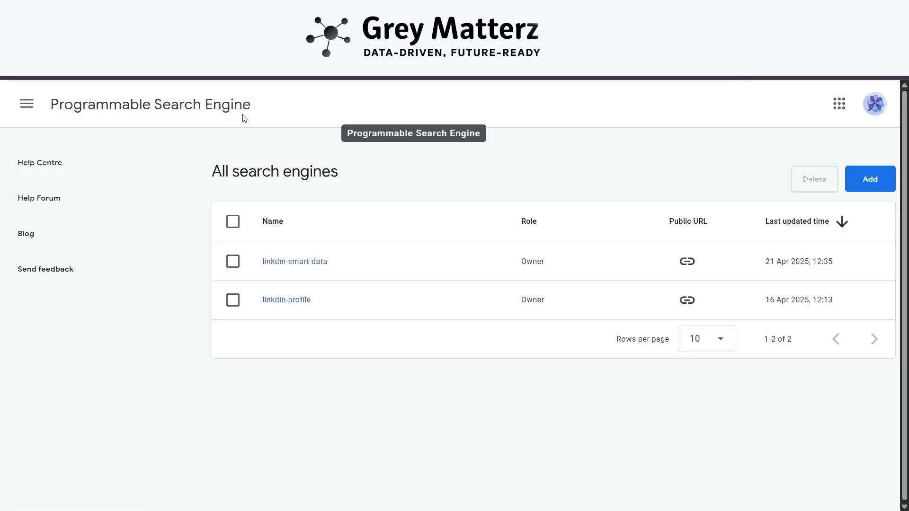
In Google Programmable Search Engine, create a search engine named "Scraper-userprofiles" that searches the entire web, completing the robot check
{"action": "left_click", "coordinate": [869, 190]}
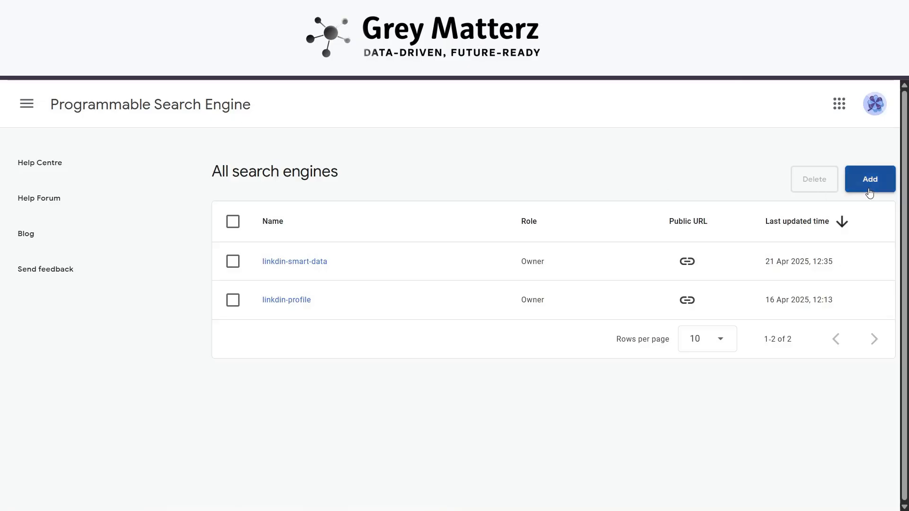
{"action": "left_click", "coordinate": [411, 273]}
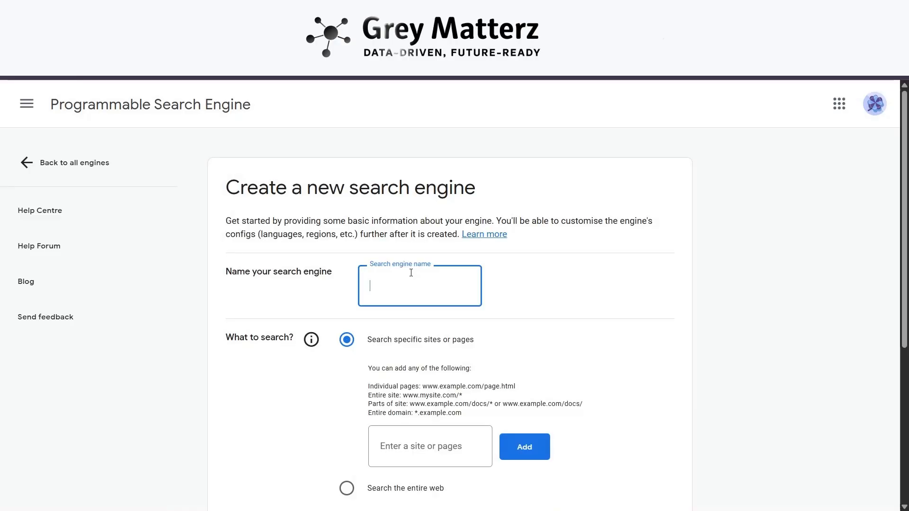
{"action": "type", "text": "Scraper-userprofiles"}
{"action": "scroll", "coordinate": [364, 426], "scroll_direction": "down", "scroll_amount": 1}
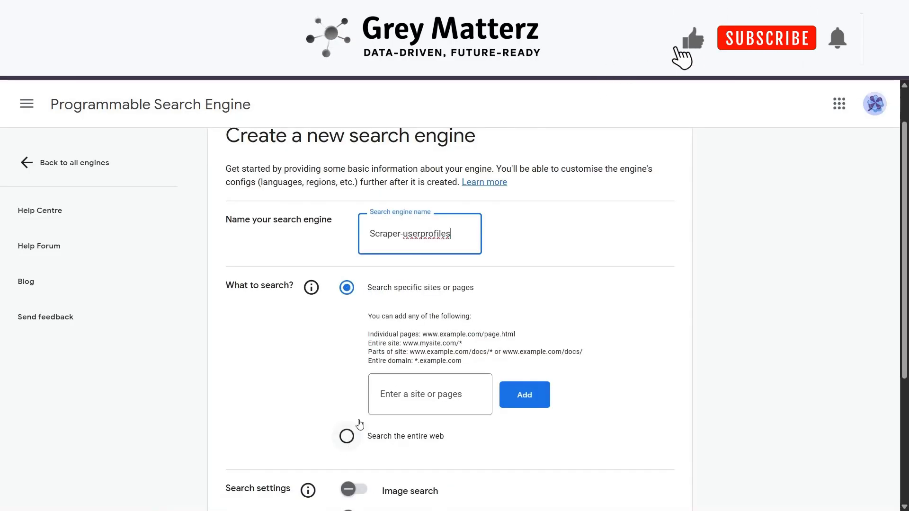
{"action": "left_click", "coordinate": [392, 437]}
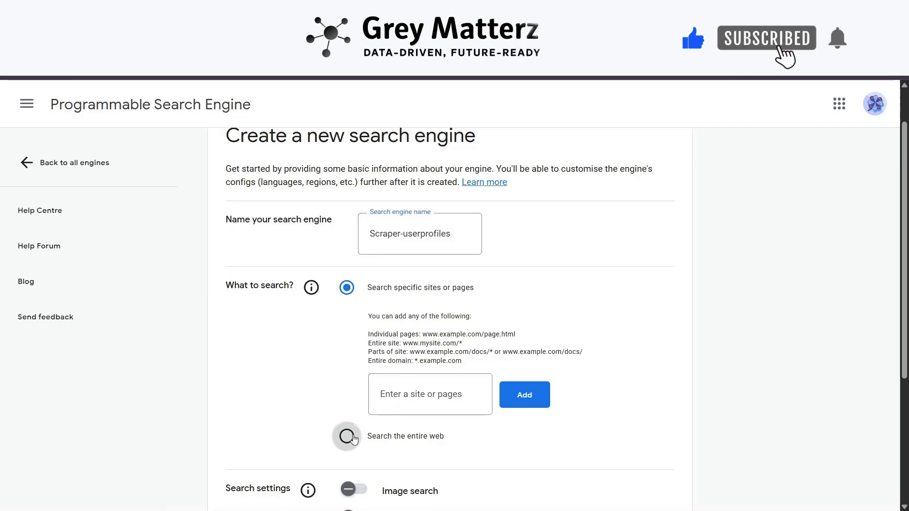
{"action": "scroll", "coordinate": [399, 446], "scroll_direction": "down", "scroll_amount": 4}
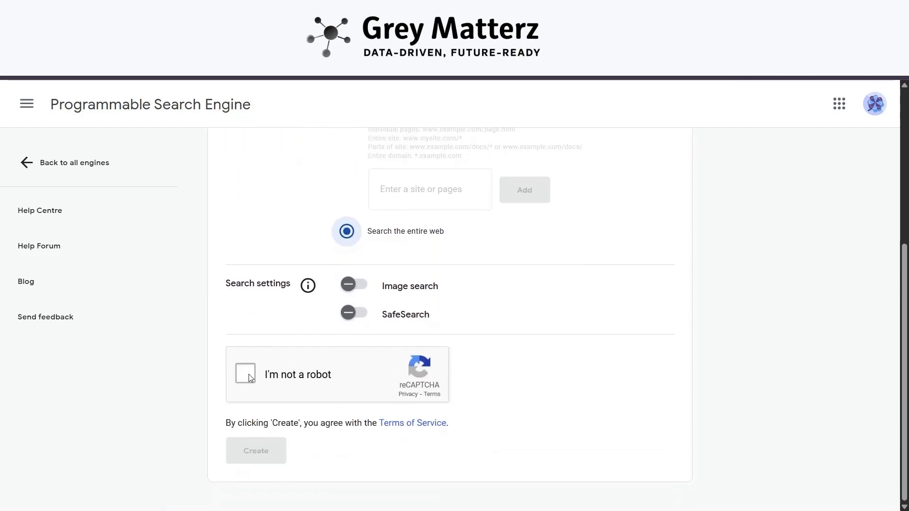
{"action": "left_click", "coordinate": [247, 374]}
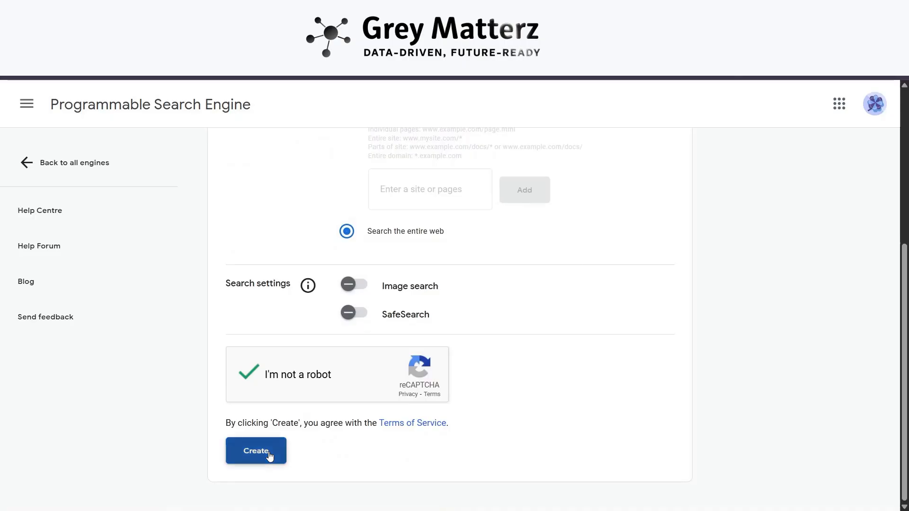
{"action": "left_click", "coordinate": [269, 453]}
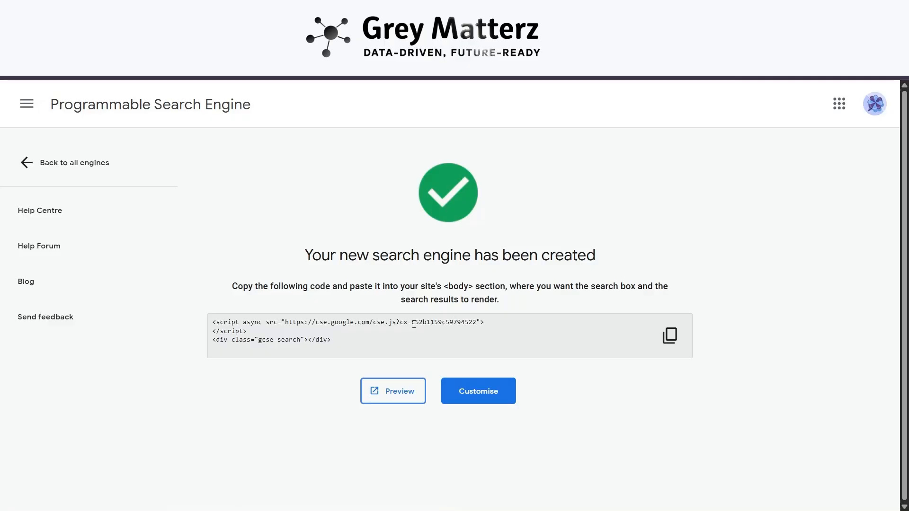
{"action": "left_click", "coordinate": [509, 336]}
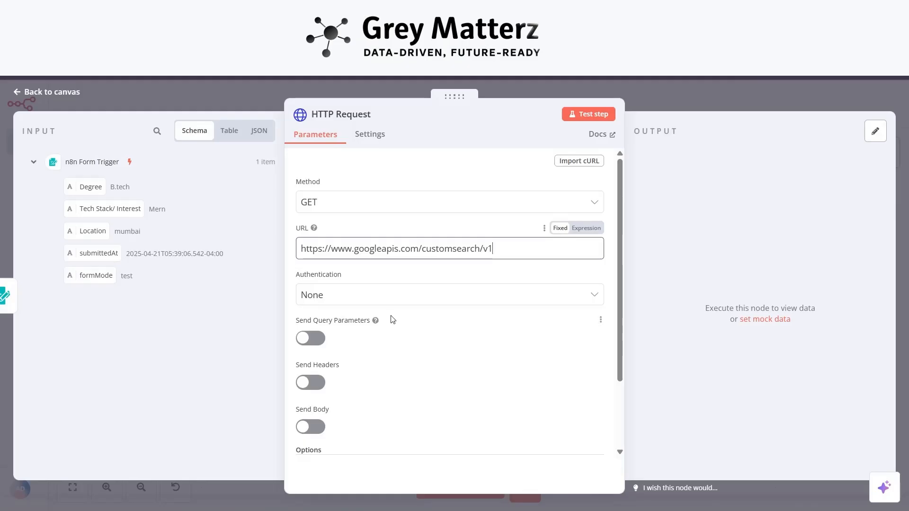
Enable query parameters in the HTTP Request node and add one named key with the Google API key as its value
{"action": "left_click", "coordinate": [313, 340]}
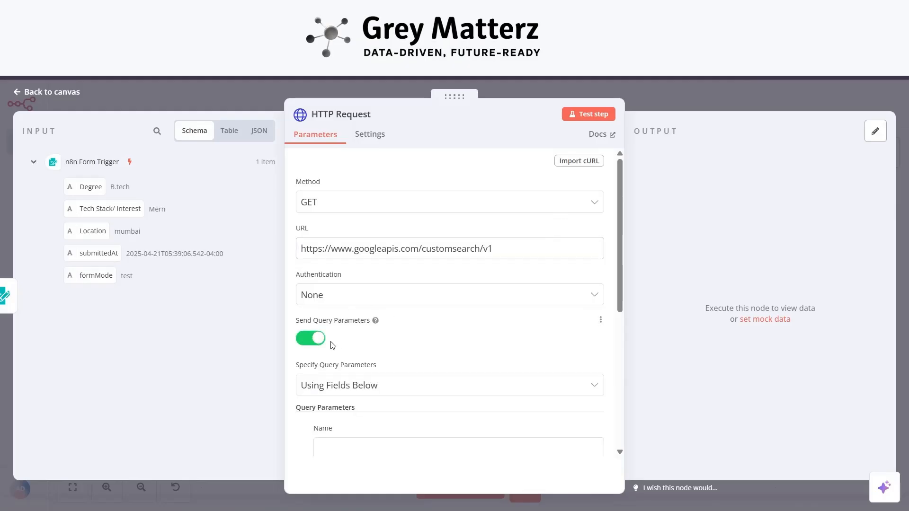
{"action": "scroll", "coordinate": [352, 339], "scroll_direction": "down", "scroll_amount": 3}
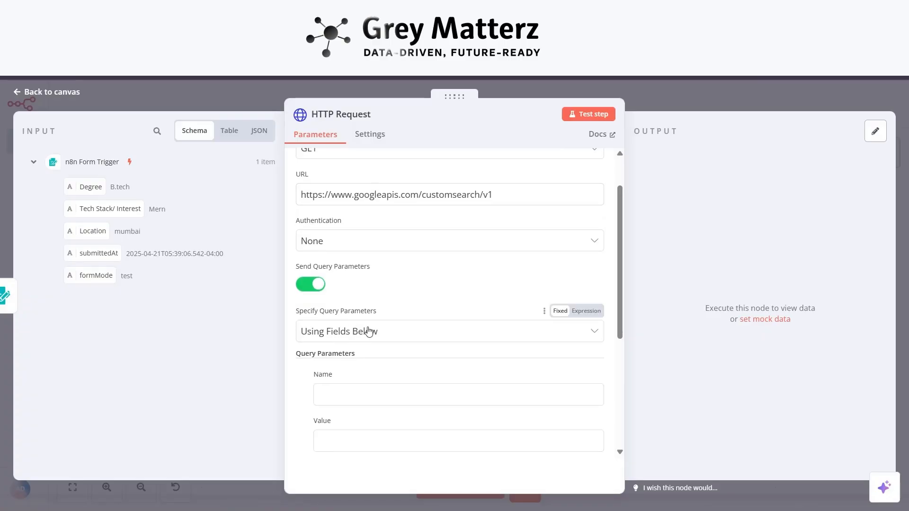
{"action": "left_click", "coordinate": [351, 333]}
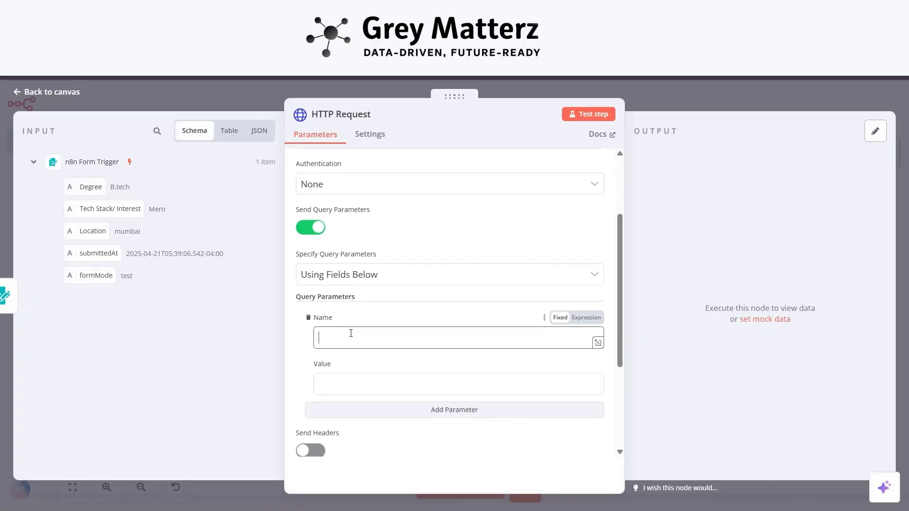
{"action": "scroll", "coordinate": [347, 350], "scroll_direction": "down", "scroll_amount": 1}
{"action": "left_click", "coordinate": [343, 368]}
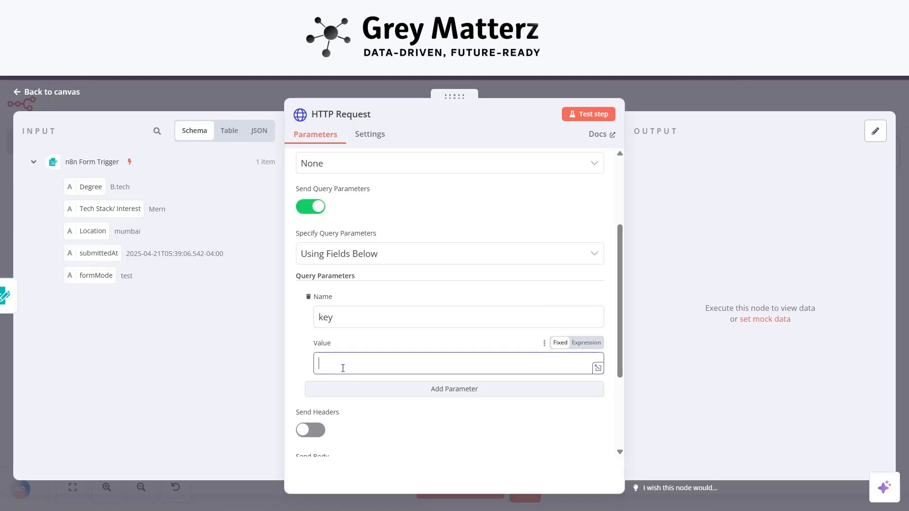
{"action": "key", "text": "ctrl+v"}
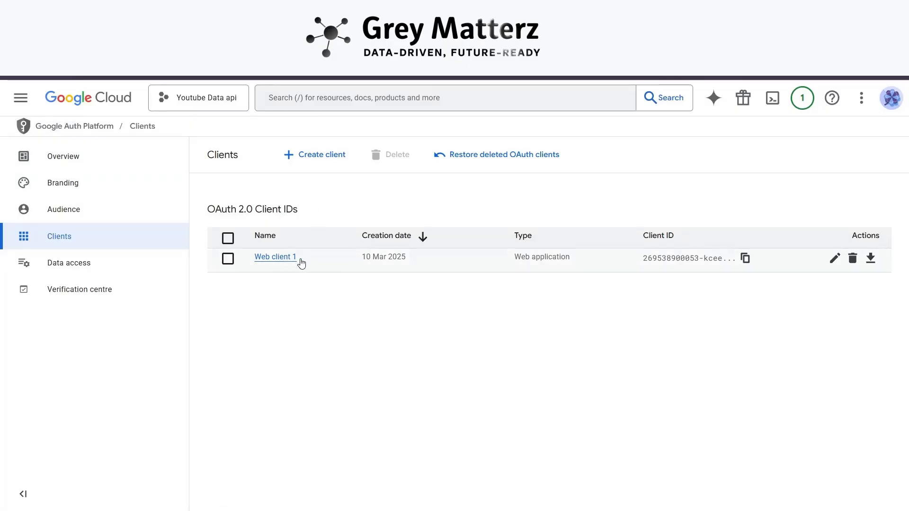
In Google Cloud, view the credential details of Web client 1, and search for and open the Custom Search API
{"action": "left_click", "coordinate": [870, 257]}
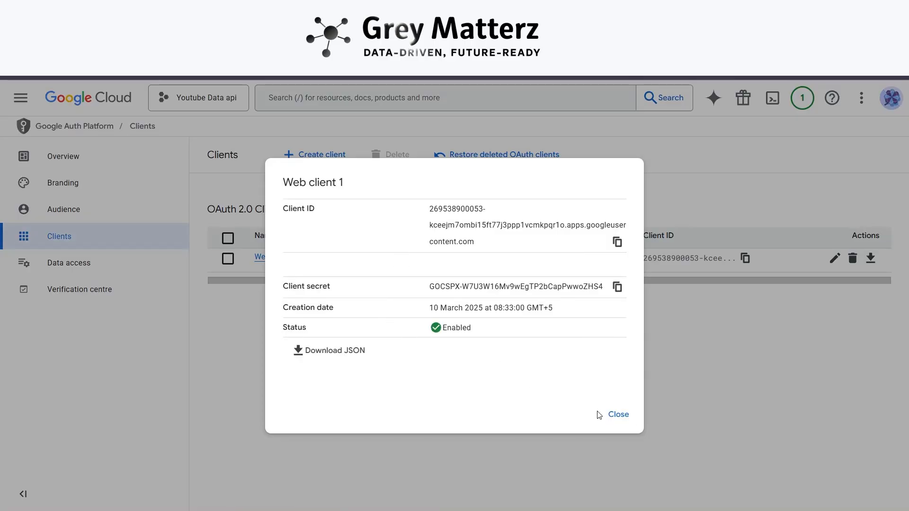
{"action": "left_click", "coordinate": [620, 418]}
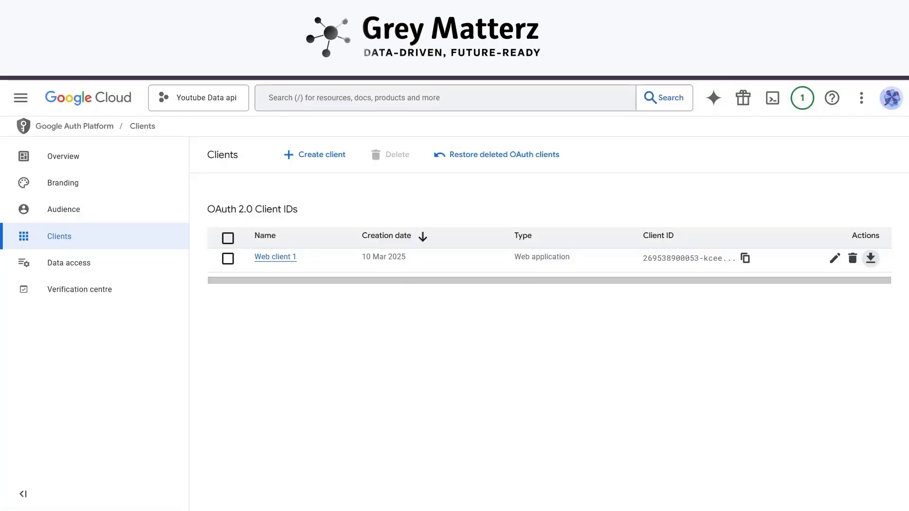
{"action": "left_click", "coordinate": [439, 99]}
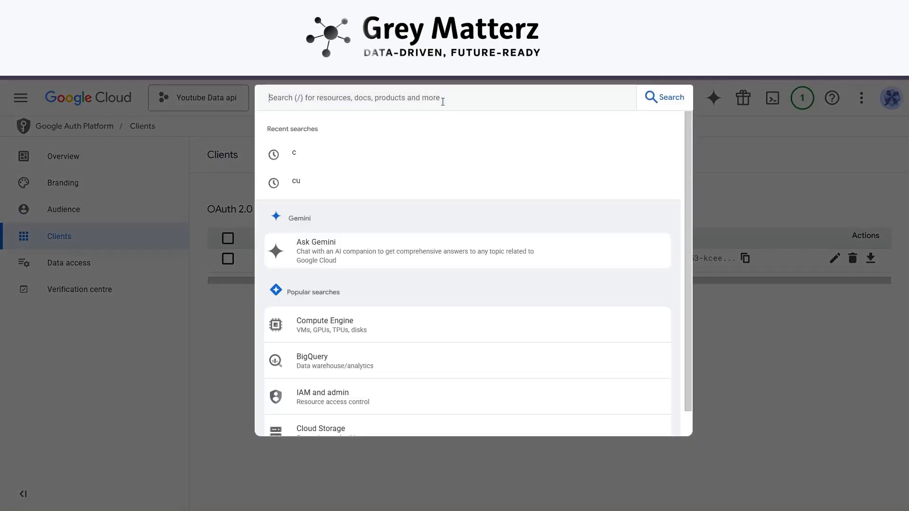
{"action": "type", "text": "custom targets types"}
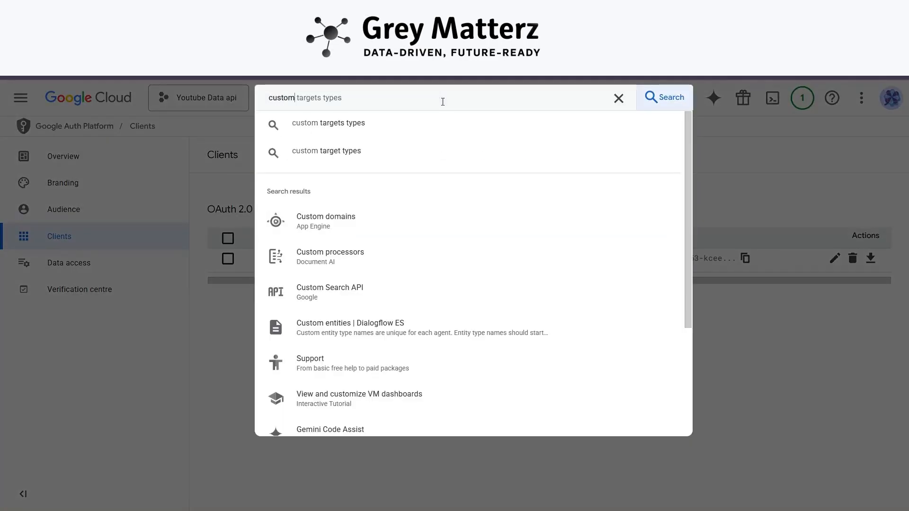
{"action": "left_click", "coordinate": [380, 292]}
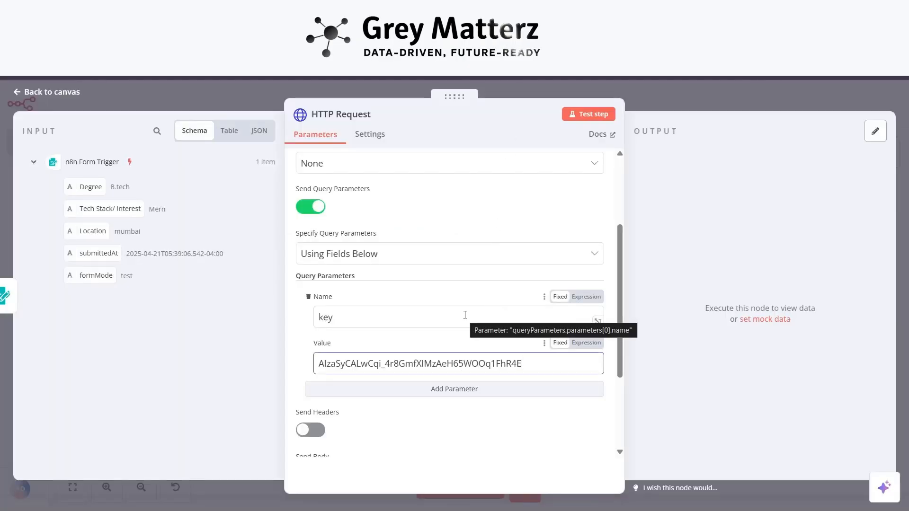
Add a query parameter named cx whose value is the search engine ID copied from the Programmable Search Engine embed code
{"action": "left_click", "coordinate": [381, 387]}
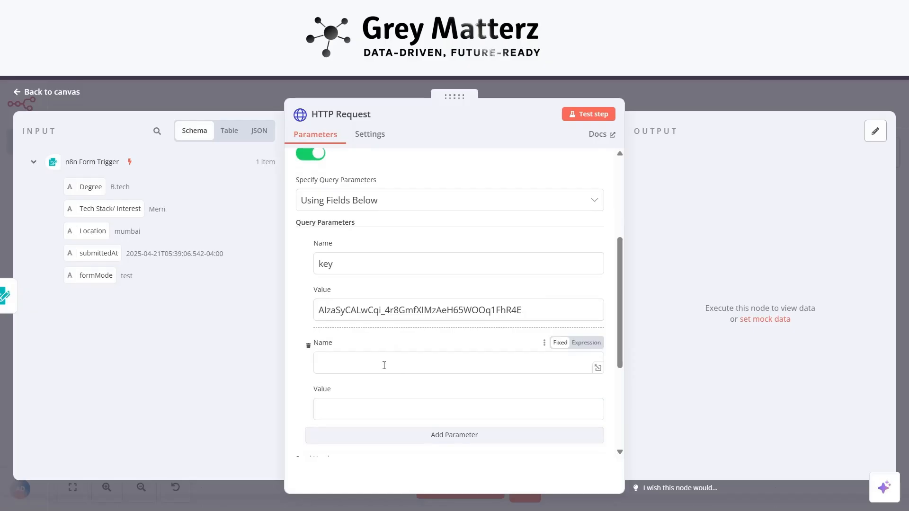
{"action": "left_click", "coordinate": [384, 365]}
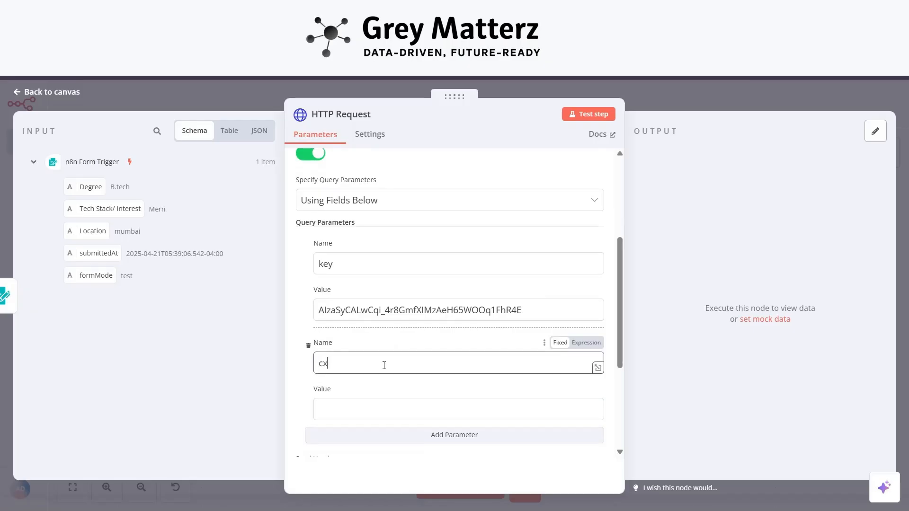
{"action": "type", "text": "cx"}
{"action": "scroll", "coordinate": [383, 365], "scroll_direction": "down", "scroll_amount": 1}
{"action": "left_click", "coordinate": [359, 387]}
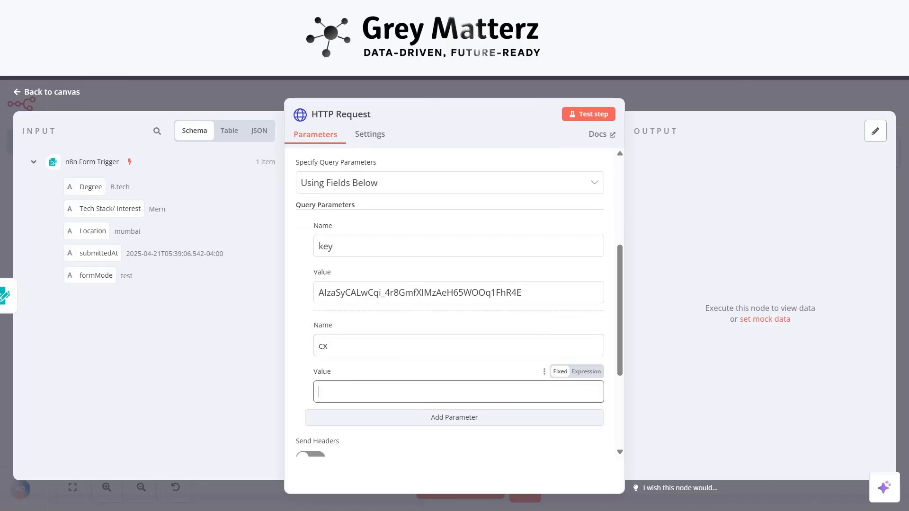
{"action": "key", "text": "ctrl+Tab"}
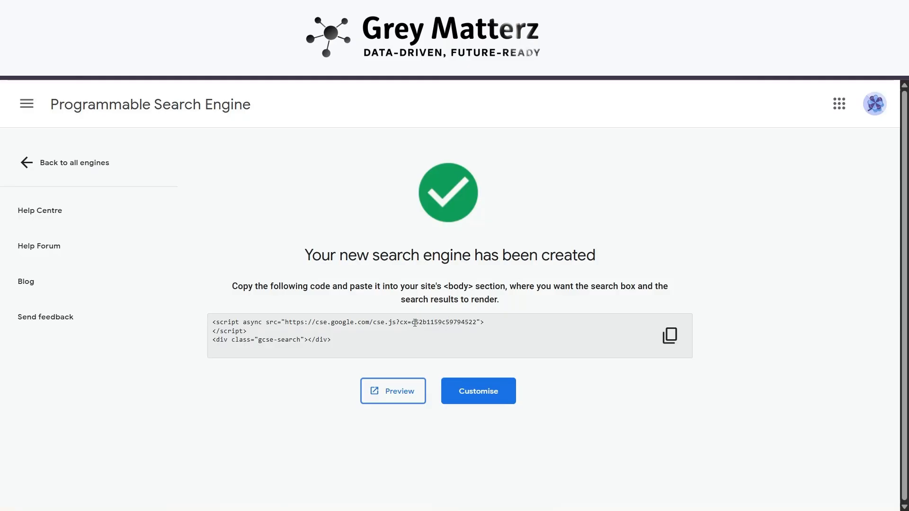
{"action": "left_click_drag", "start_coordinate": [415, 322], "coordinate": [474, 323]}
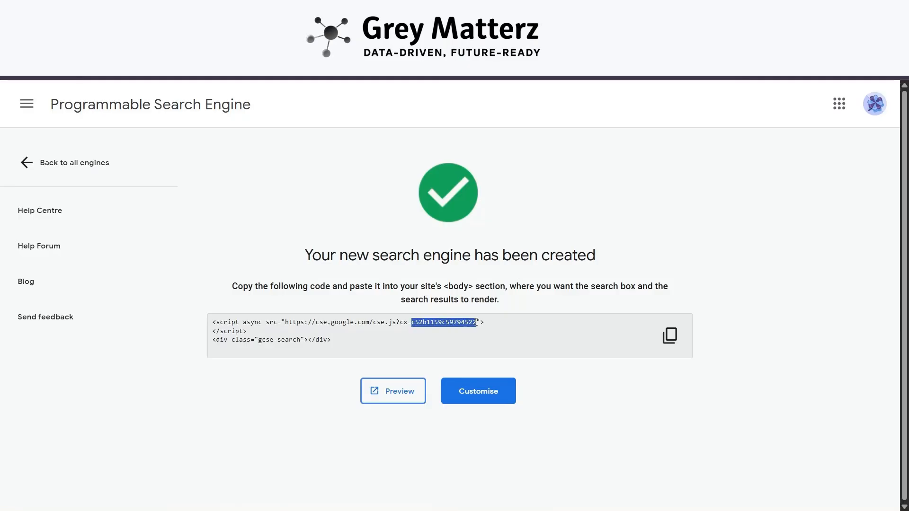
{"action": "key", "text": "ctrl+c"}
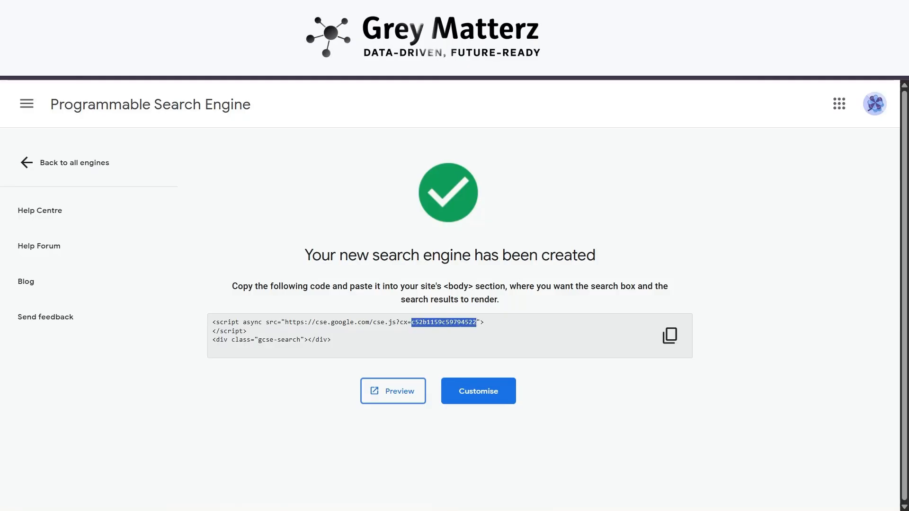
{"action": "key", "text": "ctrl+Tab"}
{"action": "key", "text": "ctrl+v"}
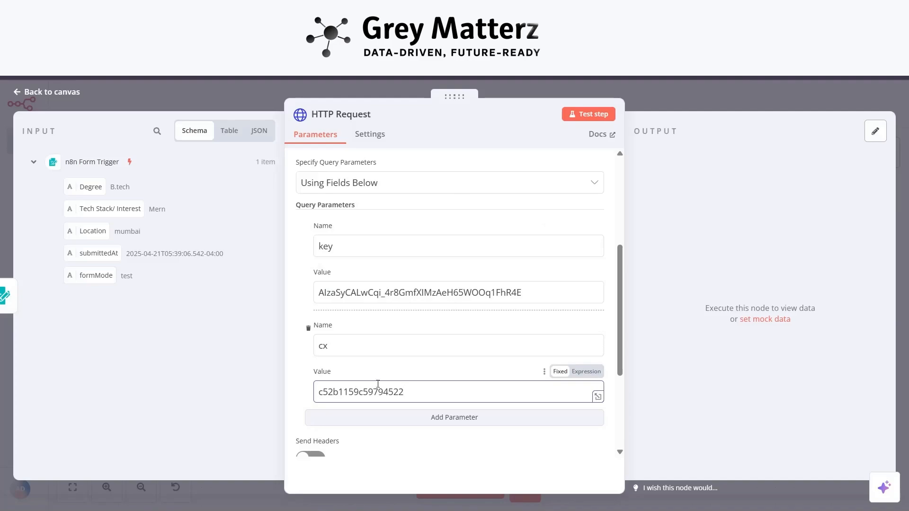
Add a third query parameter named q to the HTTP Request node
{"action": "scroll", "coordinate": [410, 388], "scroll_direction": "down", "scroll_amount": 1}
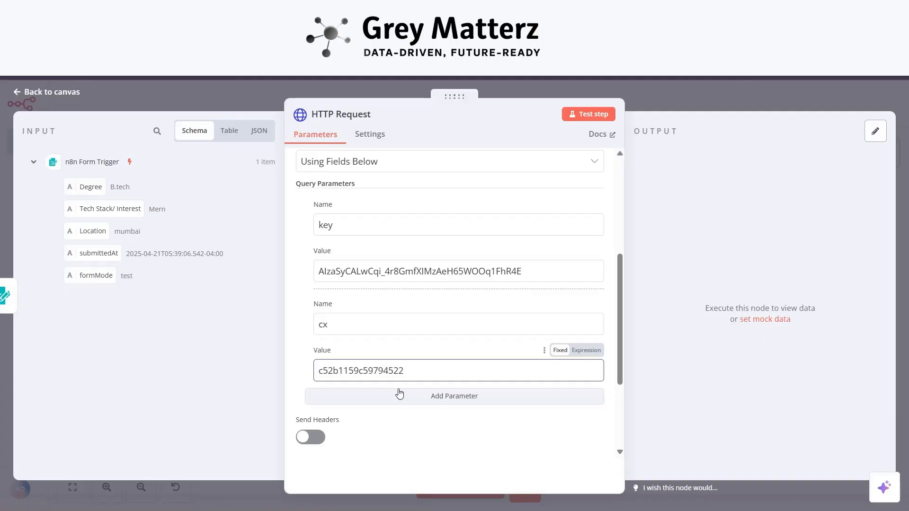
{"action": "left_click", "coordinate": [399, 394]}
{"action": "scroll", "coordinate": [399, 390], "scroll_direction": "down", "scroll_amount": 2}
{"action": "left_click", "coordinate": [370, 338]}
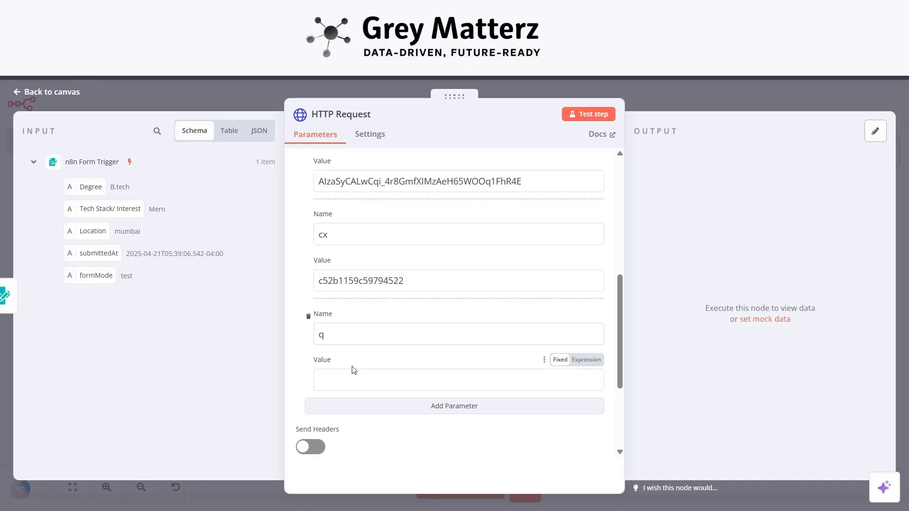
Set the q parameter's value to an expression joining the form's Degree, Tech Stack/ Interest and Location fields, followed by site:linkedin.com/in
{"action": "left_click", "coordinate": [587, 359]}
{"action": "scroll", "coordinate": [481, 376], "scroll_direction": "down", "scroll_amount": 1}
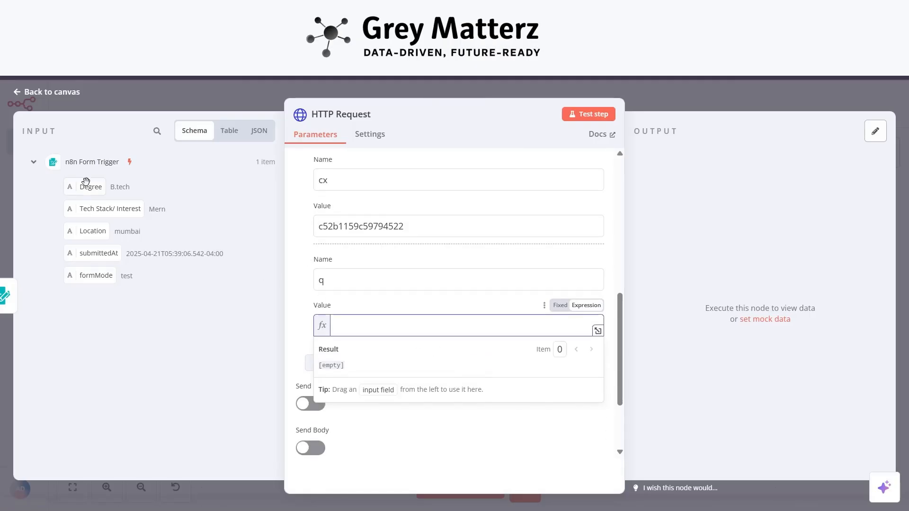
{"action": "left_click_drag", "start_coordinate": [85, 181], "coordinate": [372, 324]}
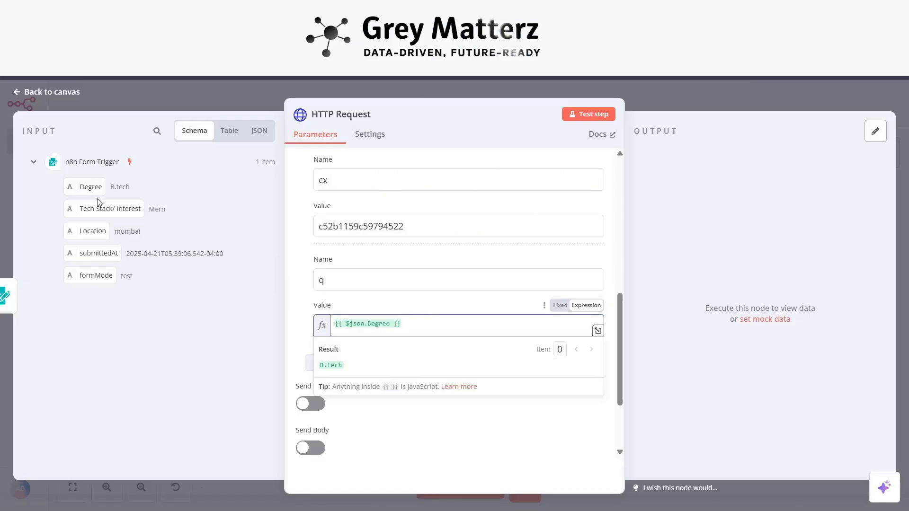
{"action": "left_click_drag", "start_coordinate": [97, 206], "coordinate": [444, 331]}
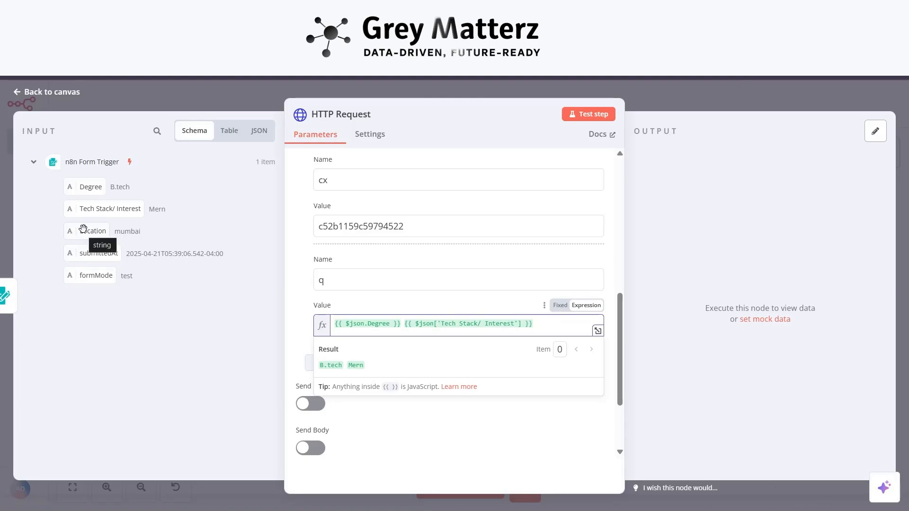
{"action": "left_click_drag", "start_coordinate": [92, 231], "coordinate": [490, 332]}
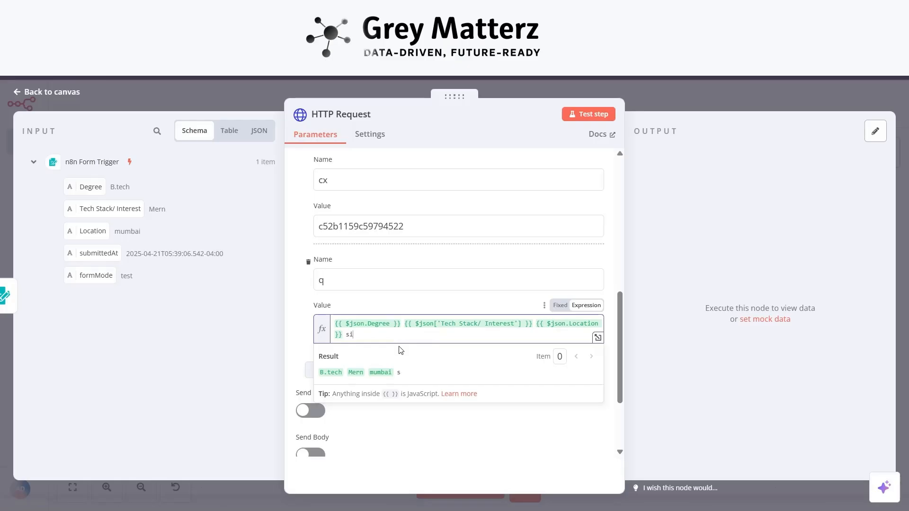
{"action": "type", "text": ":li"}
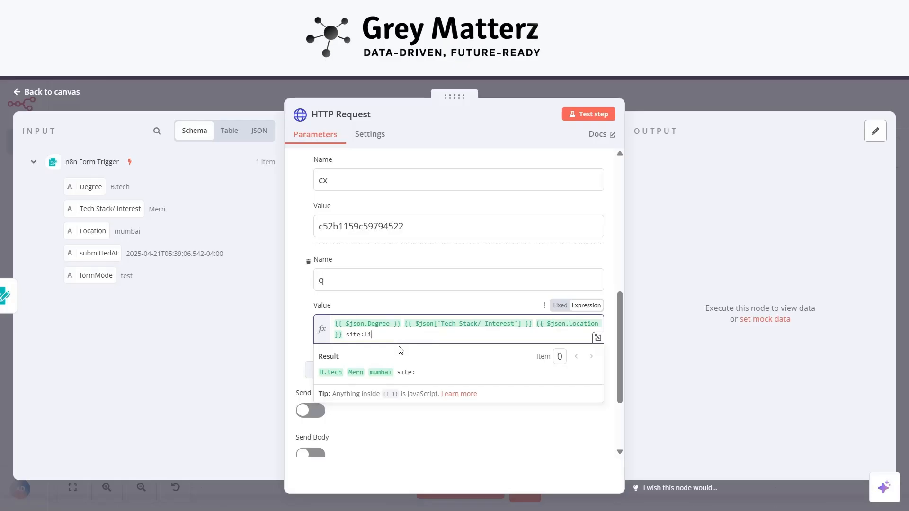
{"action": "type", "text": "nkedin.com/in"}
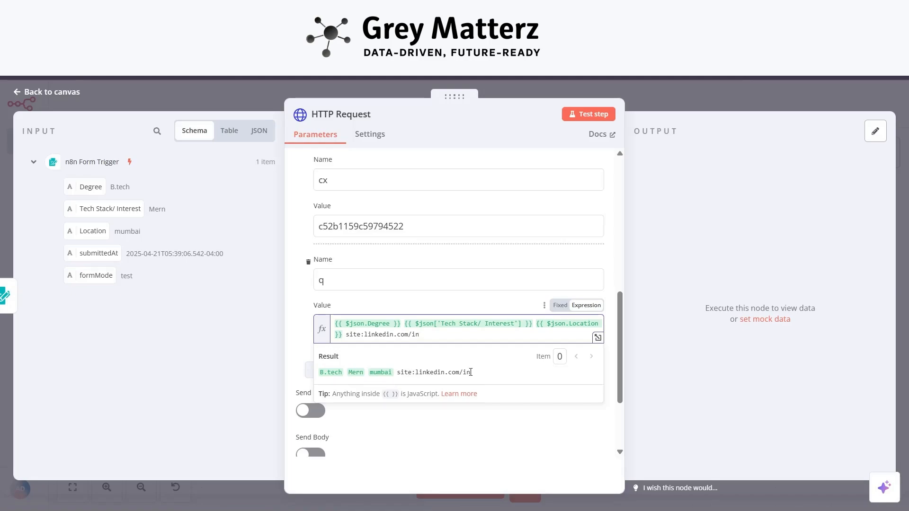
{"action": "left_click", "coordinate": [441, 468]}
Test the HTTP Request node with the configured query parameters
{"action": "scroll", "coordinate": [450, 412], "scroll_direction": "down", "scroll_amount": 3}
{"action": "scroll", "coordinate": [448, 397], "scroll_direction": "up", "scroll_amount": 10}
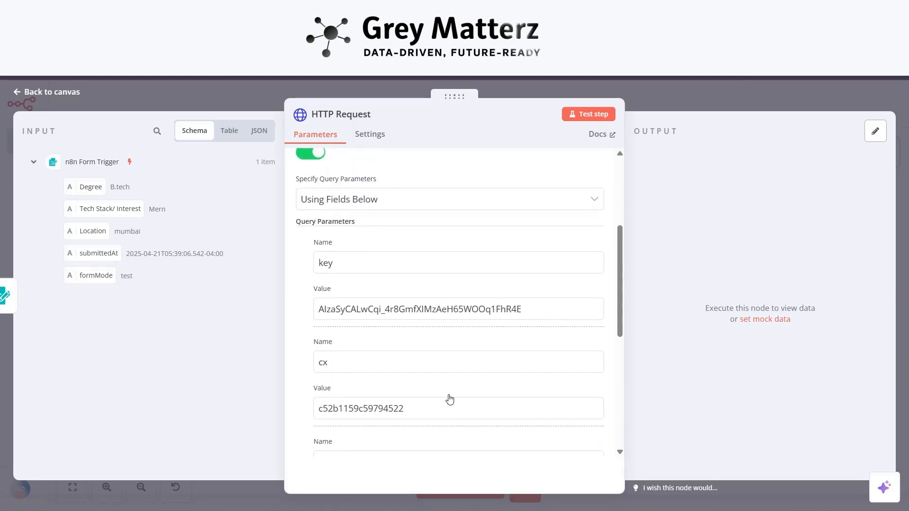
{"action": "left_click", "coordinate": [571, 115]}
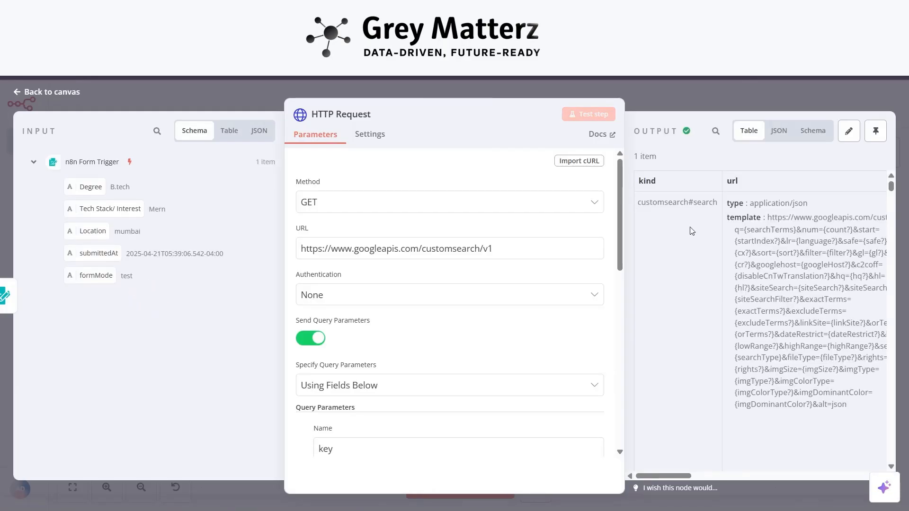
Examine the queries, context and items in the HTTP Request node's output, including each profile's link and snippet, and return to the canvas
{"action": "scroll", "coordinate": [735, 240], "scroll_direction": "right", "scroll_amount": 6}
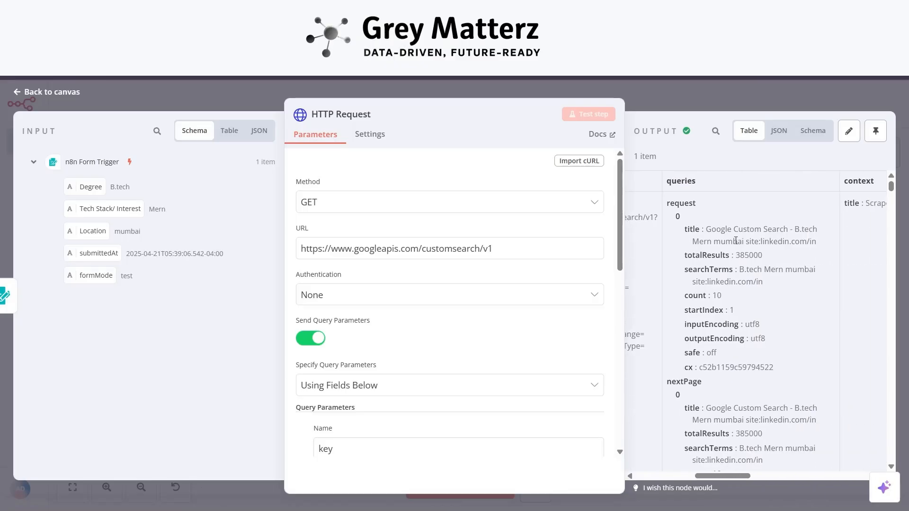
{"action": "scroll", "coordinate": [735, 240], "scroll_direction": "right", "scroll_amount": 5}
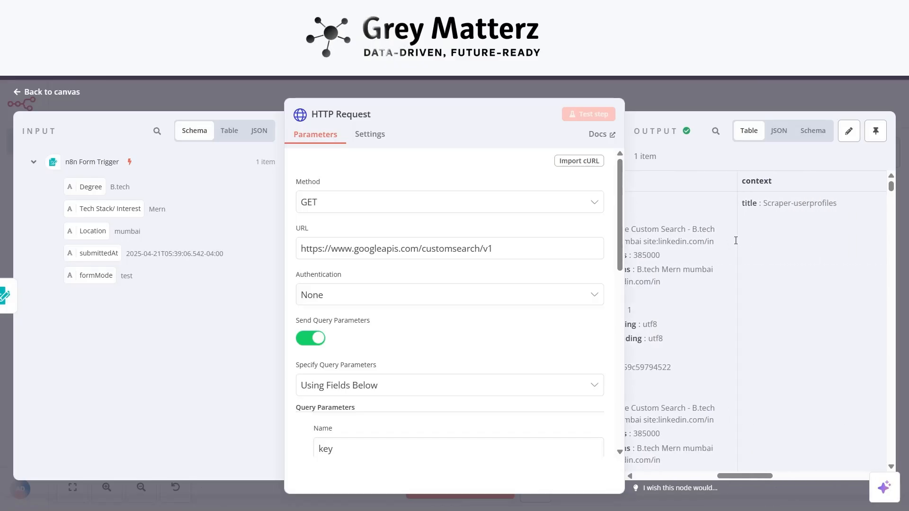
{"action": "scroll", "coordinate": [735, 240], "scroll_direction": "right", "scroll_amount": 8}
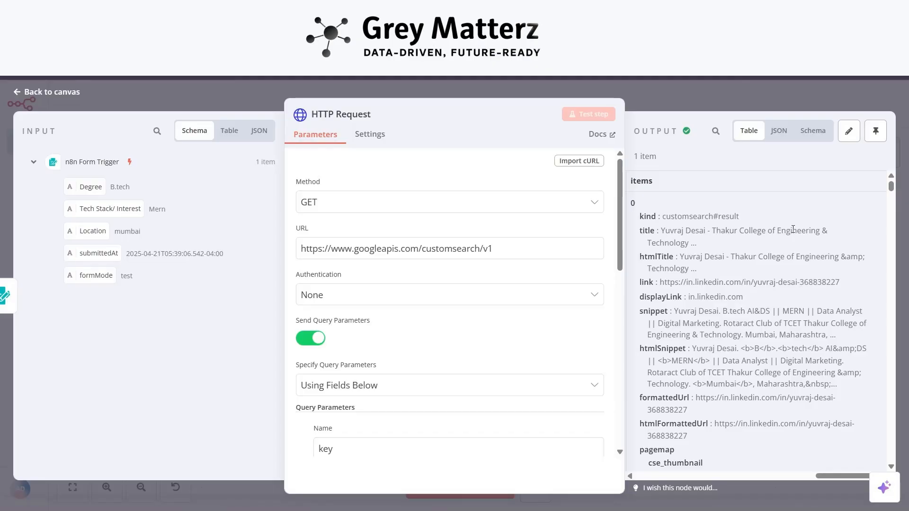
{"action": "scroll", "coordinate": [669, 257], "scroll_direction": "down", "scroll_amount": 2}
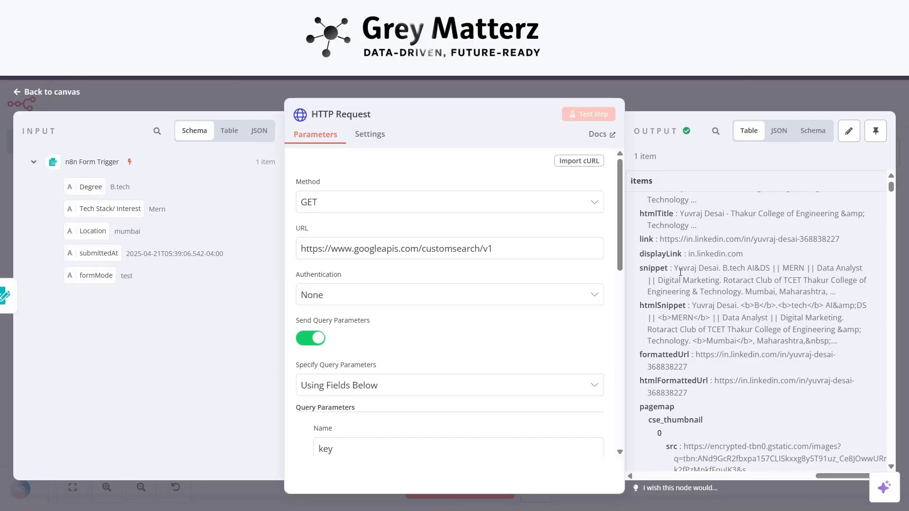
{"action": "scroll", "coordinate": [708, 294], "scroll_direction": "down", "scroll_amount": 15}
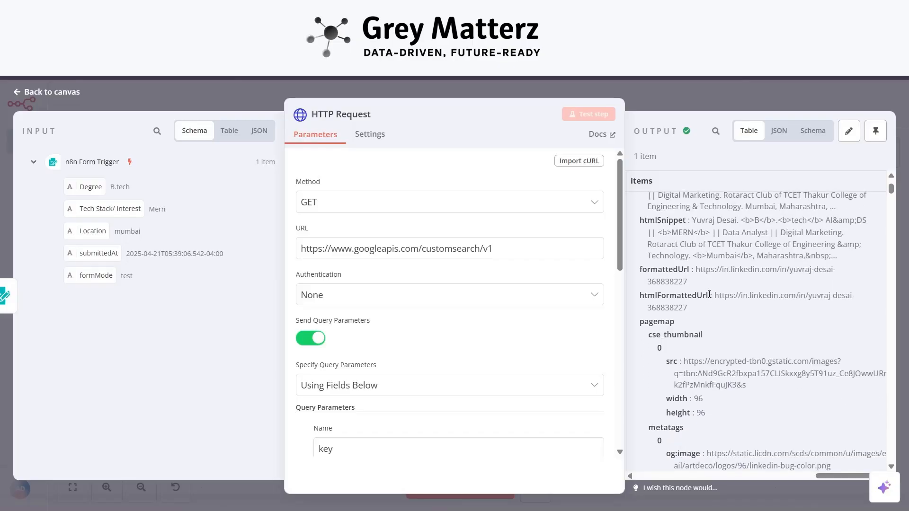
{"action": "scroll", "coordinate": [708, 295], "scroll_direction": "down", "scroll_amount": 1}
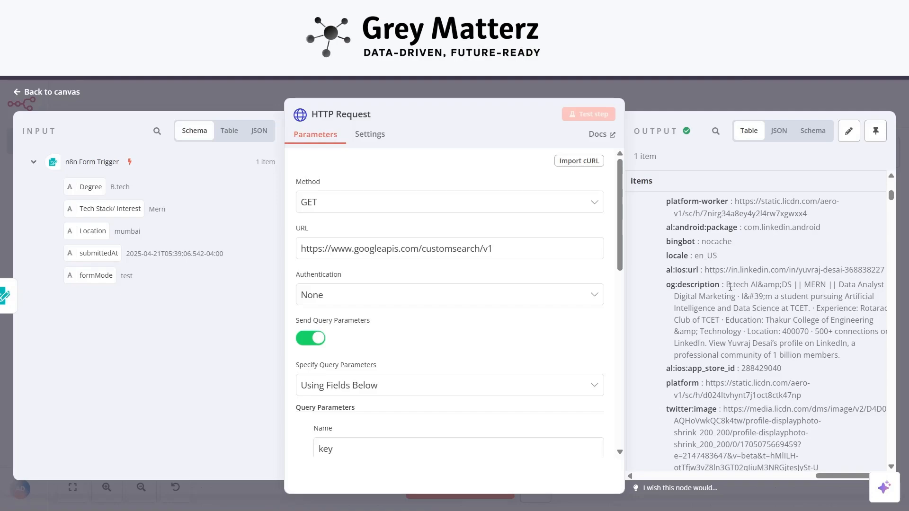
{"action": "key", "text": "Escape"}
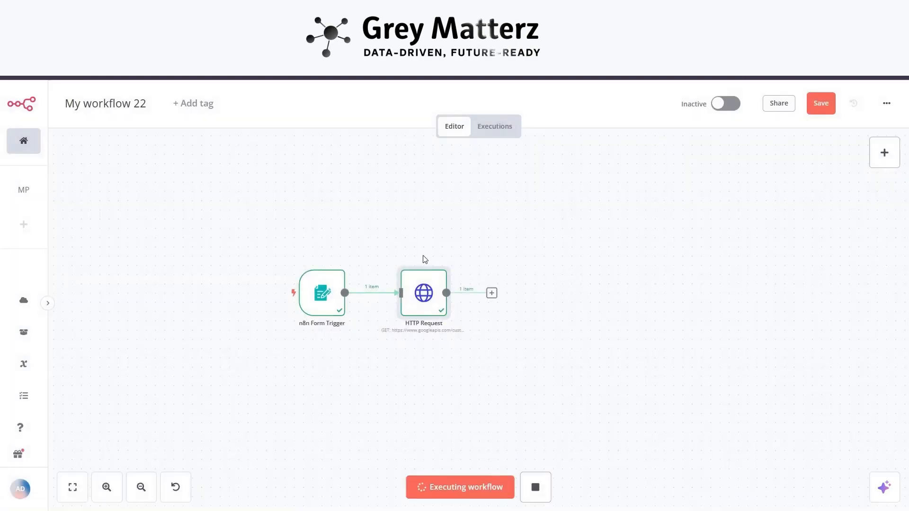
{"action": "scroll", "coordinate": [478, 287], "scroll_direction": "right", "scroll_amount": 1}
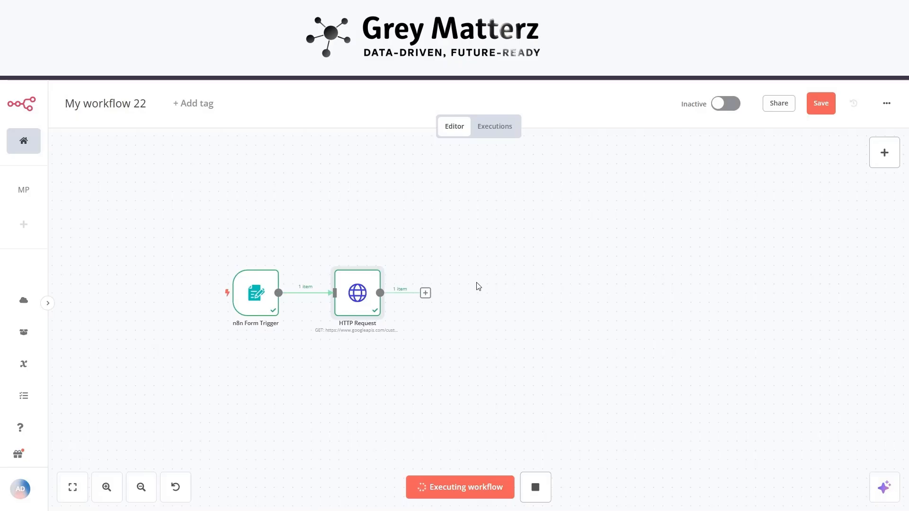
Add a Code node after the HTTP Request node and clear its default JavaScript
{"action": "left_click", "coordinate": [425, 293]}
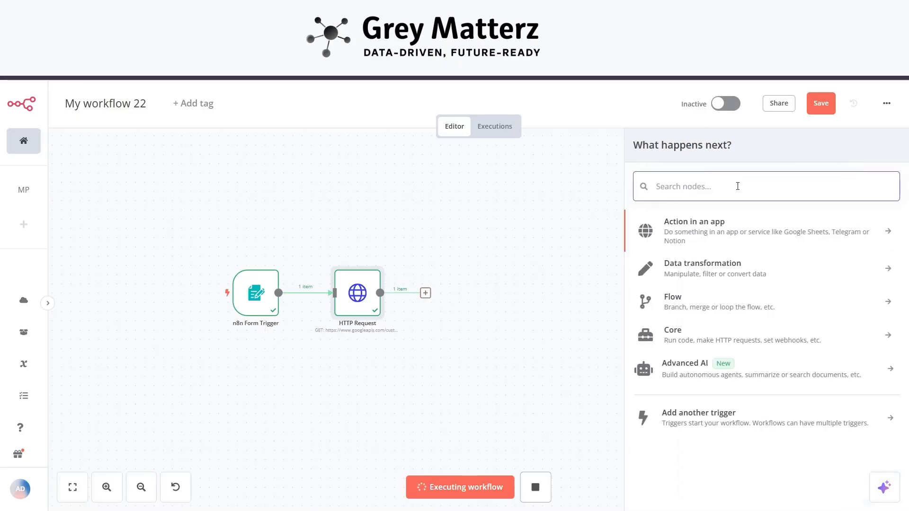
{"action": "type", "text": "code"}
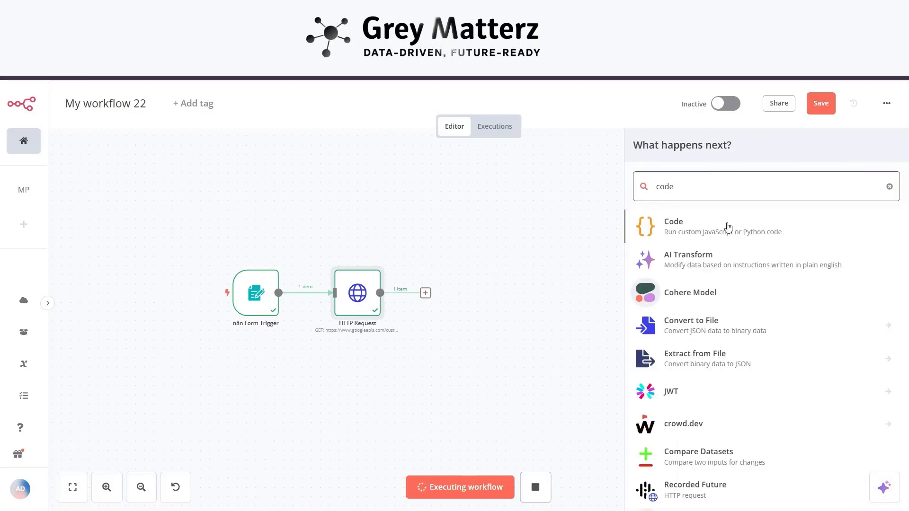
{"action": "left_click", "coordinate": [728, 228]}
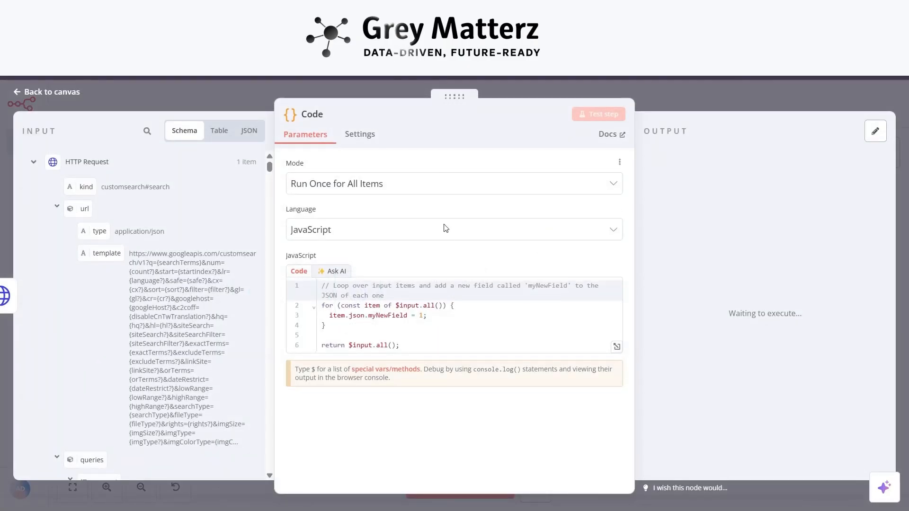
{"action": "left_click", "coordinate": [377, 345]}
{"action": "key", "text": "ctrl+a"}
{"action": "key", "text": "BackSpace"}
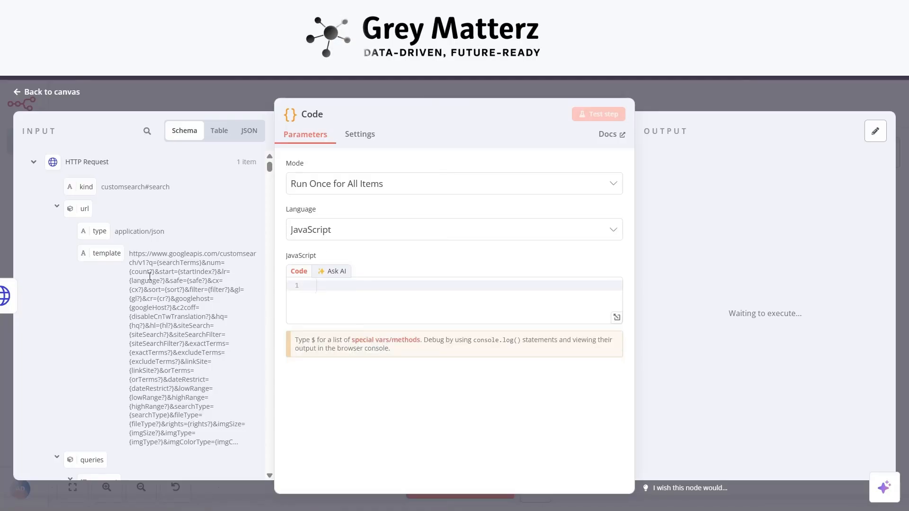
Copy the result-processing script, from "// Get the response data" through the final return line, from Notepad into the Code node's JavaScript
{"action": "scroll", "coordinate": [149, 276], "scroll_direction": "down", "scroll_amount": 10}
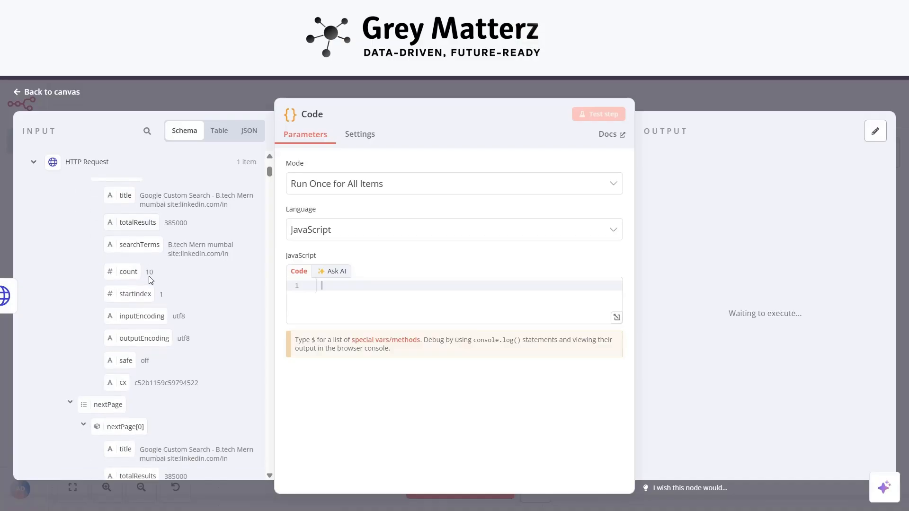
{"action": "scroll", "coordinate": [150, 279], "scroll_direction": "down", "scroll_amount": 10}
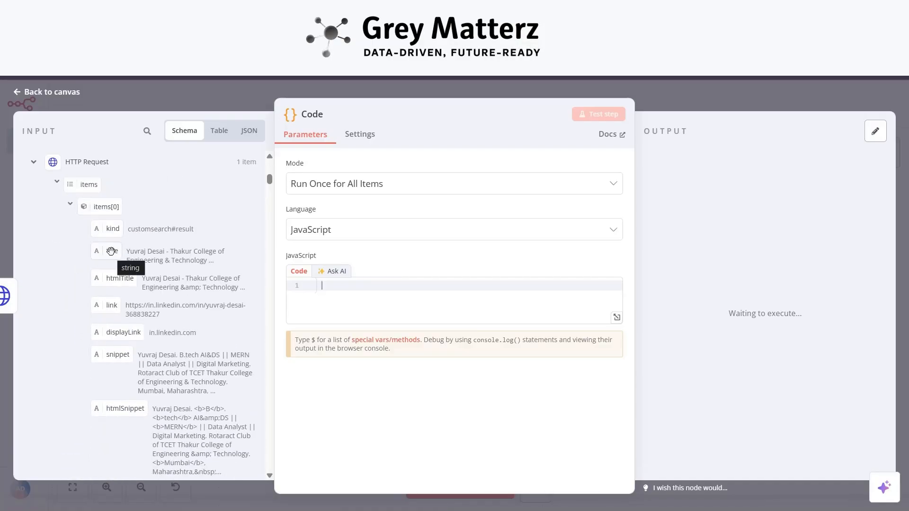
{"action": "scroll", "coordinate": [111, 251], "scroll_direction": "down", "scroll_amount": 1}
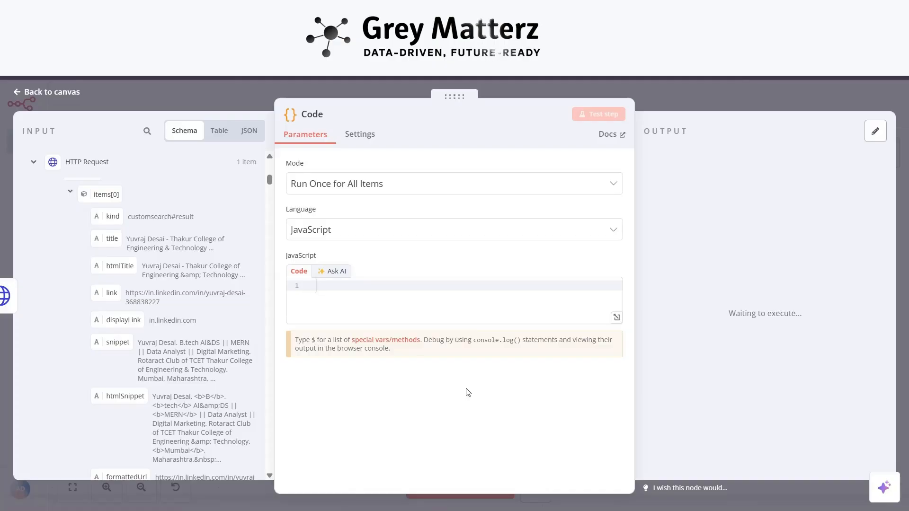
{"action": "key", "text": "alt+Tab"}
{"action": "scroll", "coordinate": [378, 331], "scroll_direction": "down", "scroll_amount": 8}
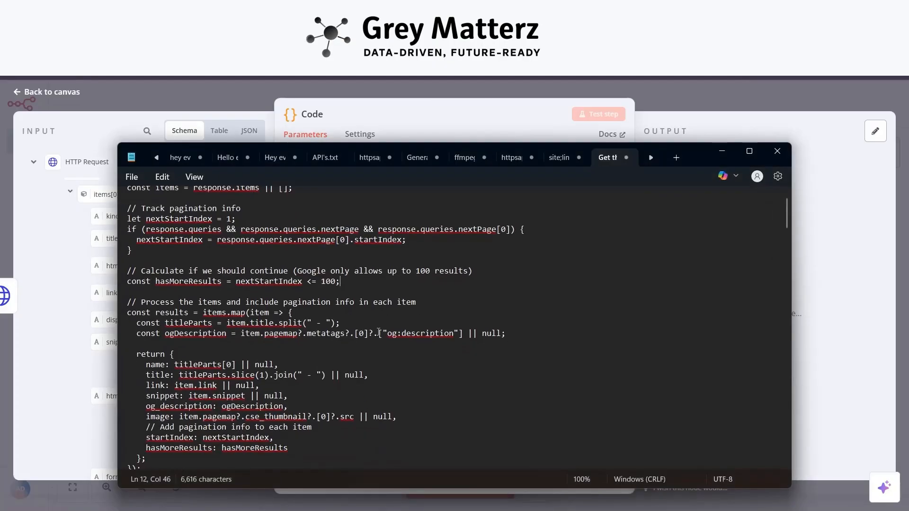
{"action": "scroll", "coordinate": [174, 268], "scroll_direction": "down", "scroll_amount": 4}
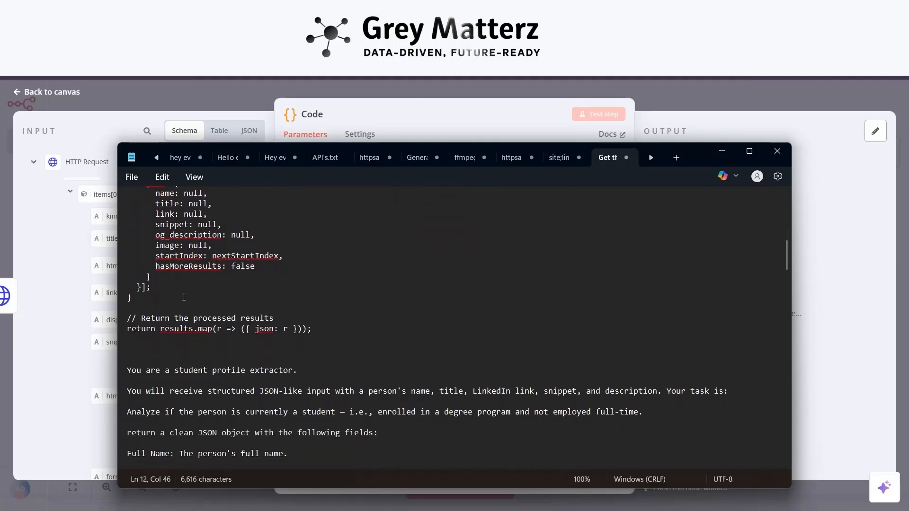
{"action": "left_click_drag", "start_coordinate": [126, 339], "coordinate": [124, 150]}
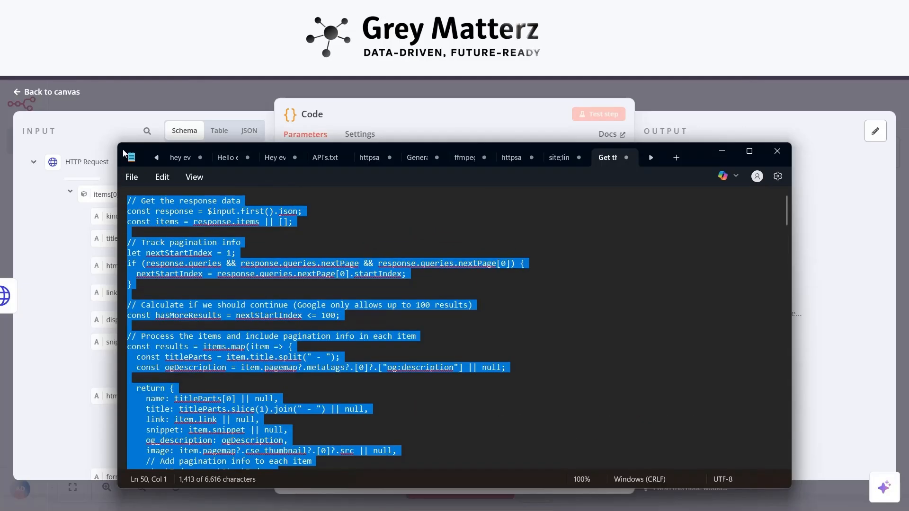
{"action": "left_click", "coordinate": [721, 150]}
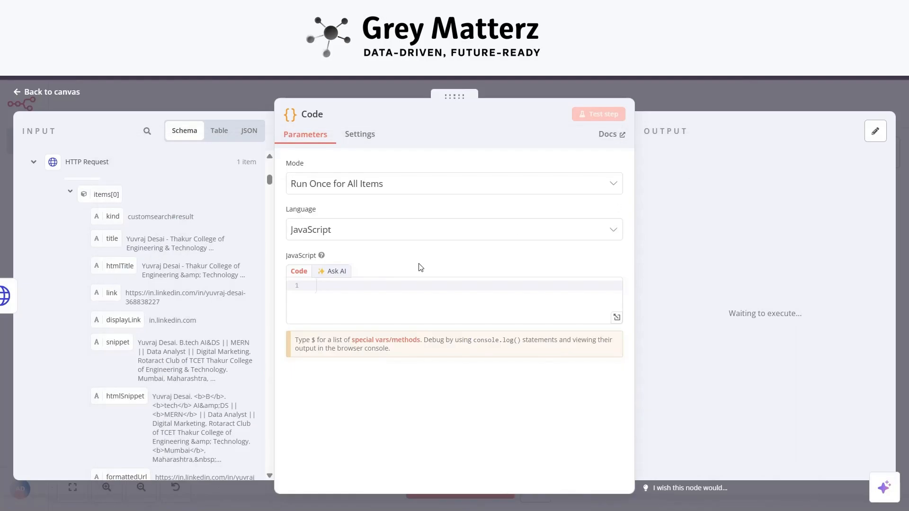
{"action": "key", "text": "ctrl+v"}
Review the pasted script's pagination handling and returned fields against the HTTP Request input data, and return to the canvas
{"action": "scroll", "coordinate": [414, 321], "scroll_direction": "up", "scroll_amount": 8}
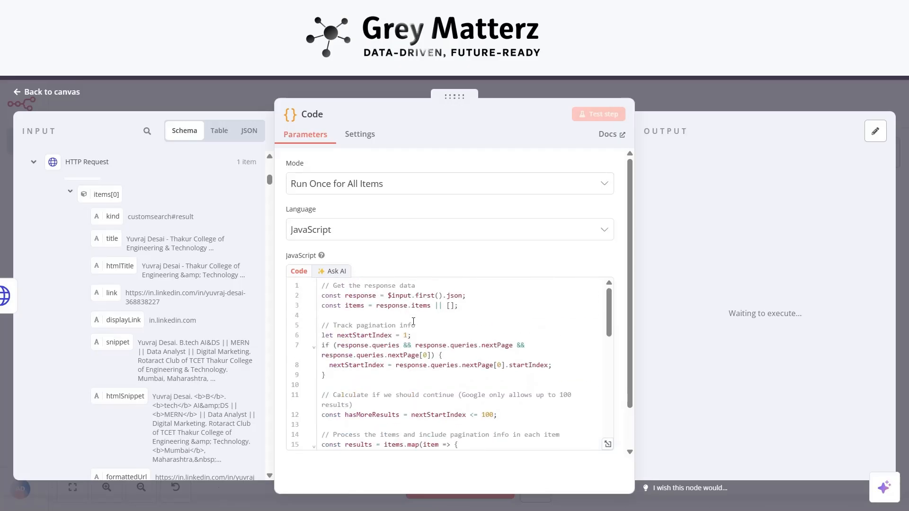
{"action": "scroll", "coordinate": [413, 321], "scroll_direction": "down", "scroll_amount": 4}
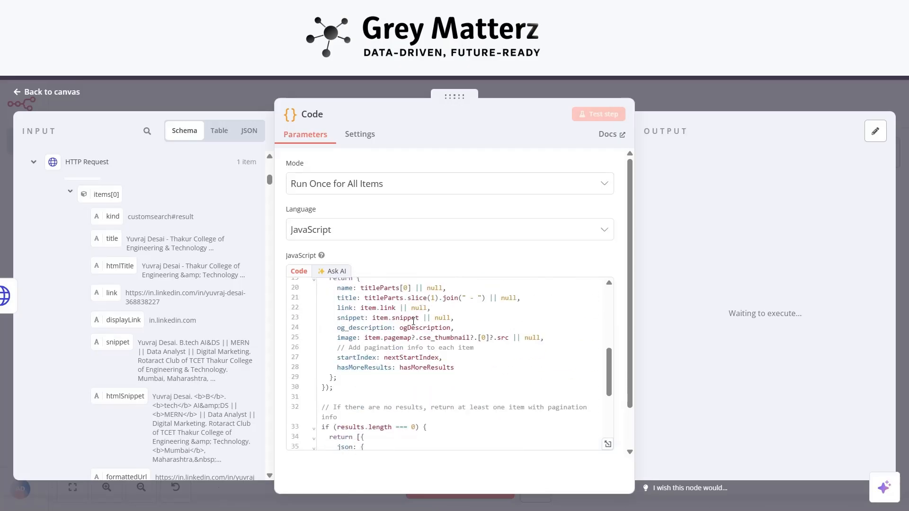
{"action": "scroll", "coordinate": [413, 322], "scroll_direction": "down", "scroll_amount": 1}
{"action": "scroll", "coordinate": [125, 252], "scroll_direction": "down", "scroll_amount": 2}
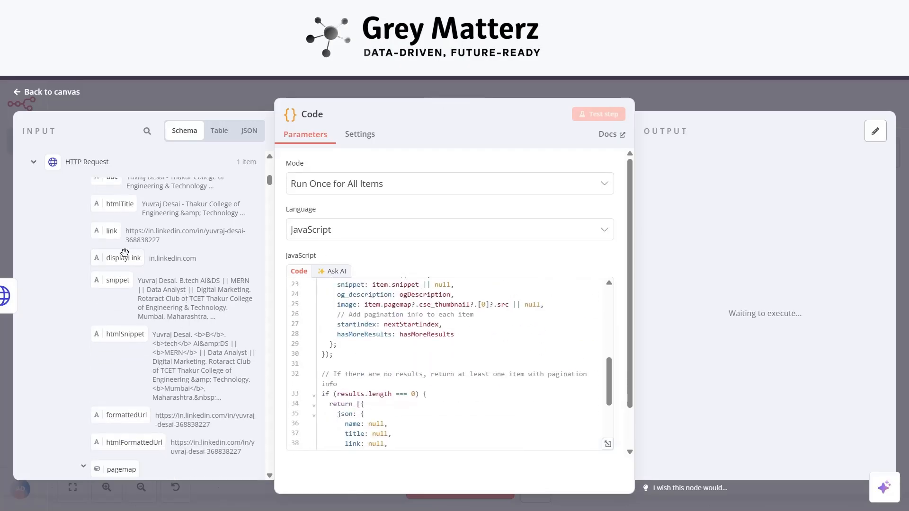
{"action": "scroll", "coordinate": [345, 350], "scroll_direction": "down", "scroll_amount": 2}
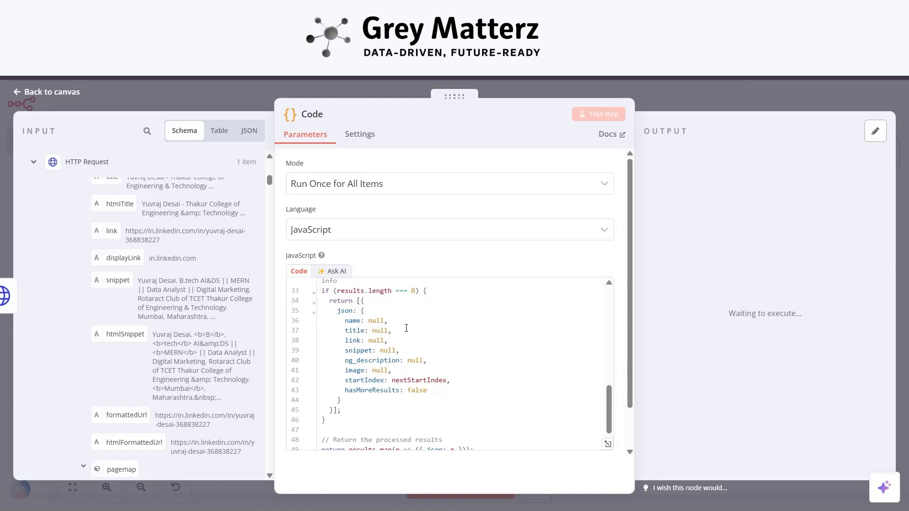
{"action": "scroll", "coordinate": [406, 328], "scroll_direction": "up", "scroll_amount": 7}
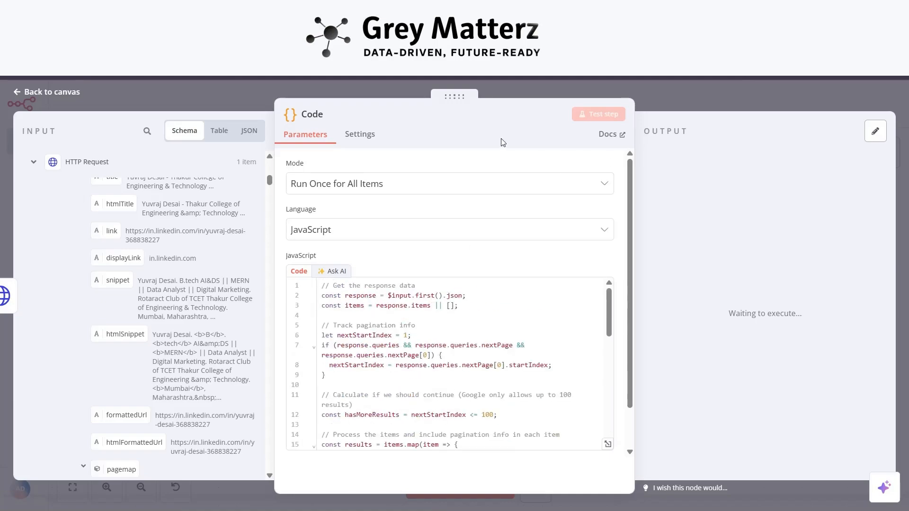
{"action": "left_click", "coordinate": [57, 98]}
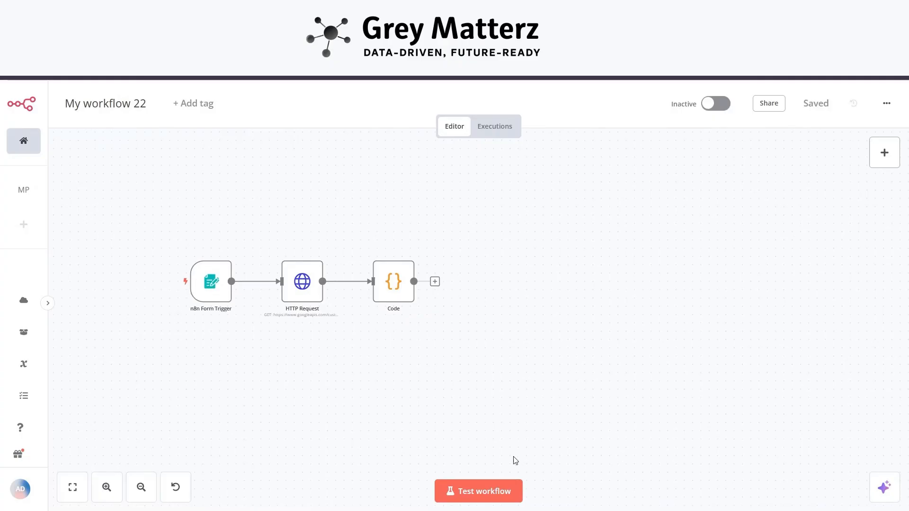
Test the workflow by submitting the form with Degree B.tech, Tech Stack/ Interest machine learning and Location mumbai
{"action": "left_click", "coordinate": [495, 487]}
{"action": "left_click", "coordinate": [259, 244]}
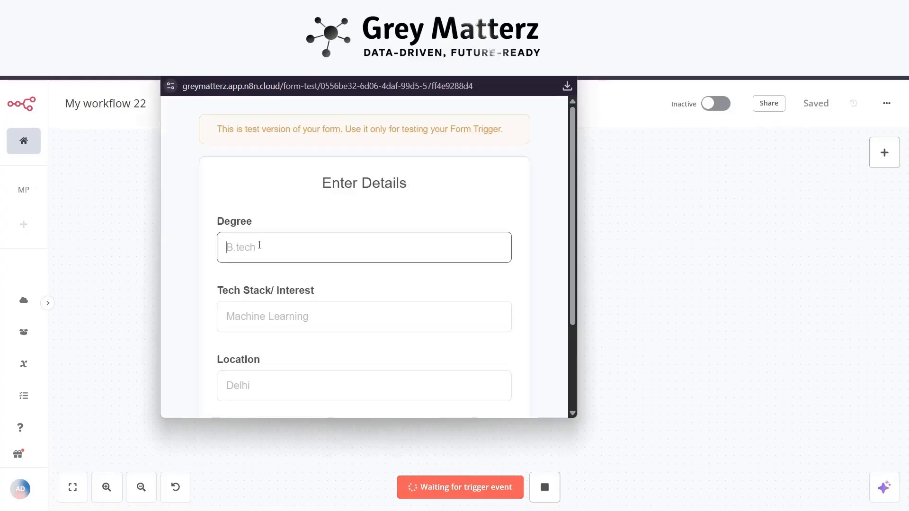
{"action": "type", "text": "B.tech"}
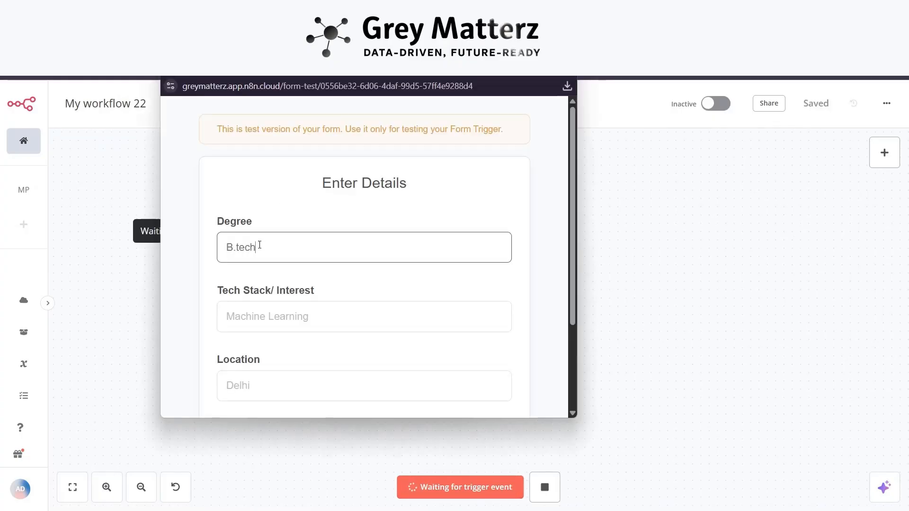
{"action": "left_click", "coordinate": [230, 317]}
{"action": "type", "text": "machine"}
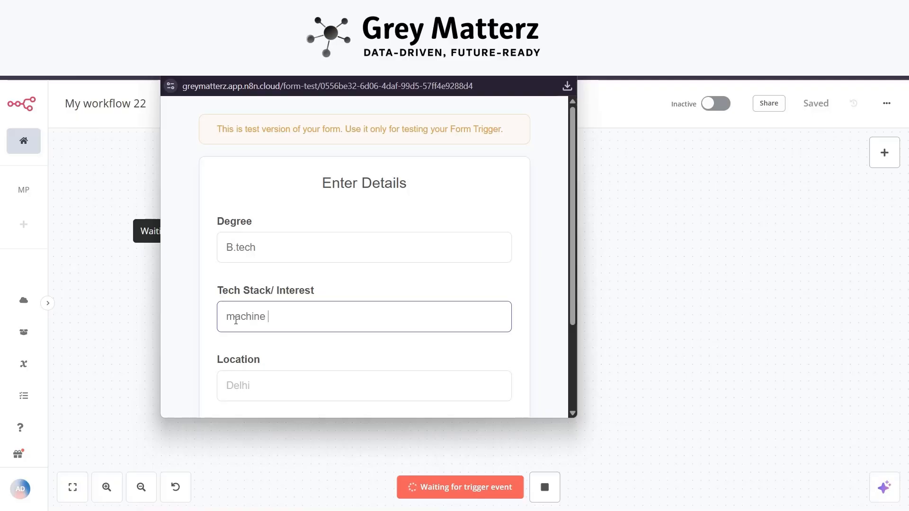
{"action": "type", "text": " learning"}
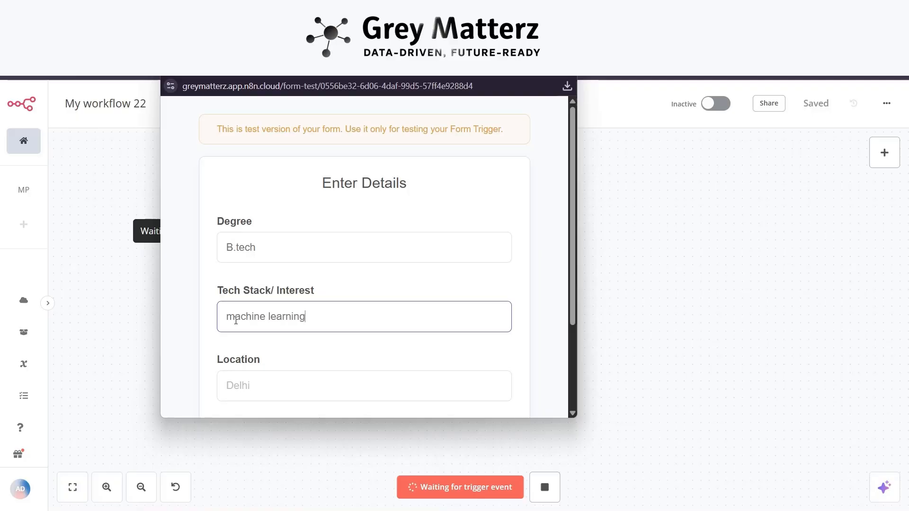
{"action": "scroll", "coordinate": [237, 321], "scroll_direction": "down", "scroll_amount": 1}
{"action": "left_click", "coordinate": [238, 334]}
{"action": "type", "text": "mum"}
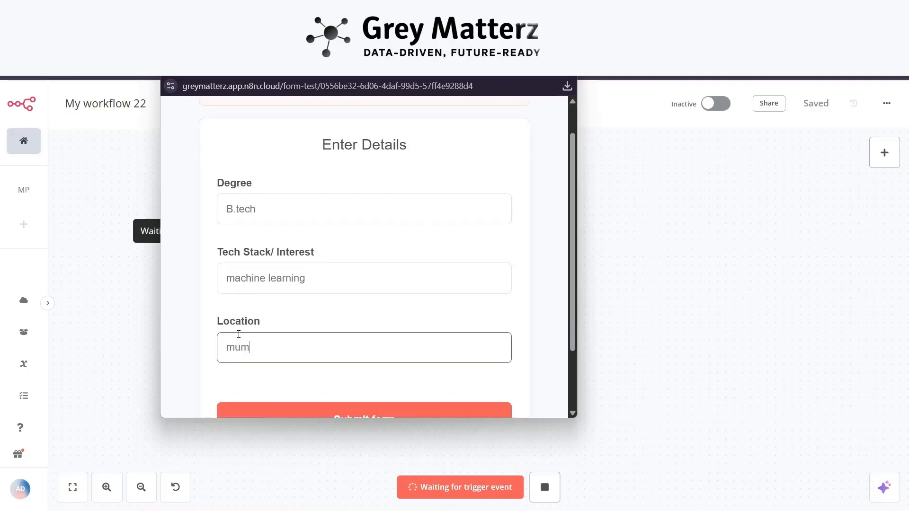
{"action": "type", "text": "bai"}
{"action": "scroll", "coordinate": [238, 331], "scroll_direction": "down", "scroll_amount": 1}
{"action": "left_click", "coordinate": [294, 350]}
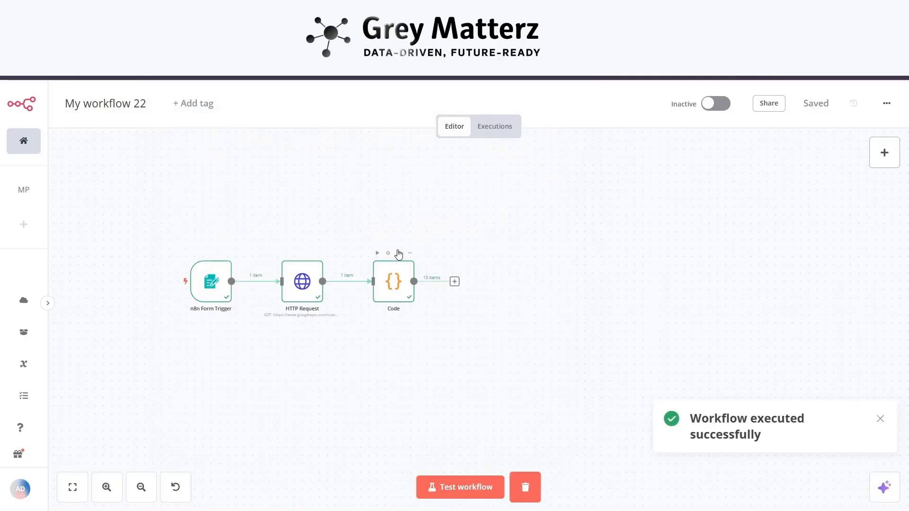
Examine the Code node's output table, including the name, title, link, snippet, og_description and pagination columns, and return to the canvas
{"action": "left_click", "coordinate": [396, 281]}
{"action": "double_click", "coordinate": [395, 279]}
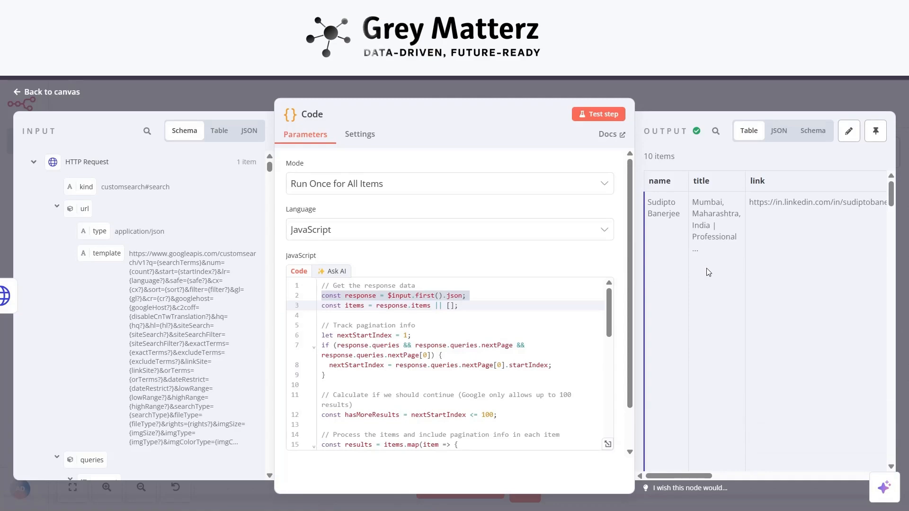
{"action": "left_click_drag", "start_coordinate": [634, 250], "coordinate": [574, 250]}
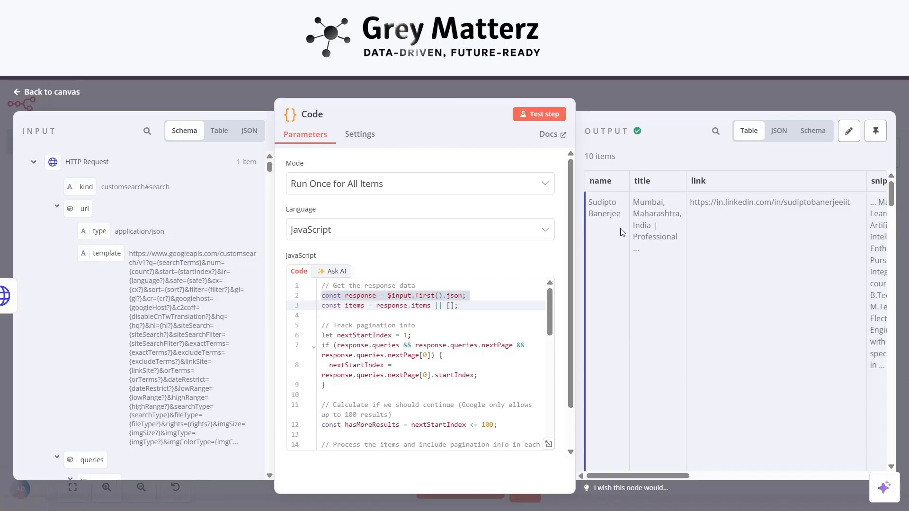
{"action": "scroll", "coordinate": [716, 236], "scroll_direction": "right", "scroll_amount": 5}
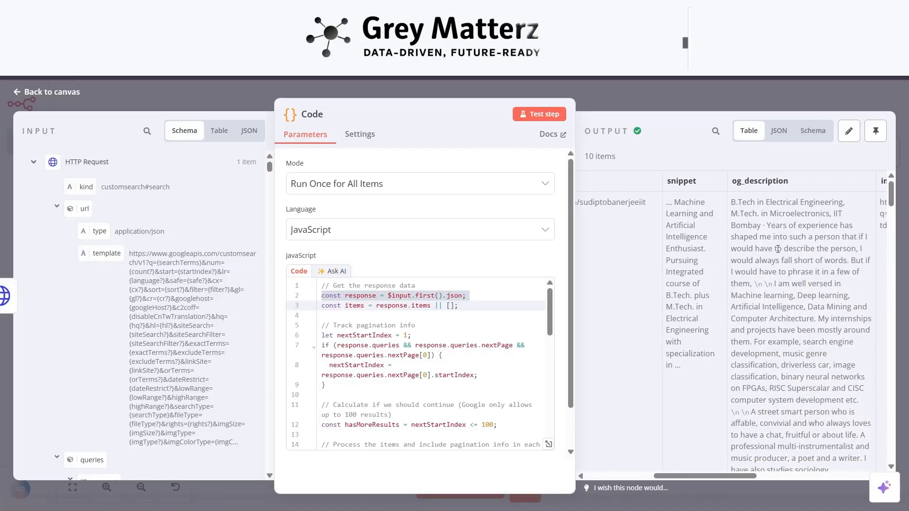
{"action": "scroll", "coordinate": [762, 227], "scroll_direction": "right", "scroll_amount": 8}
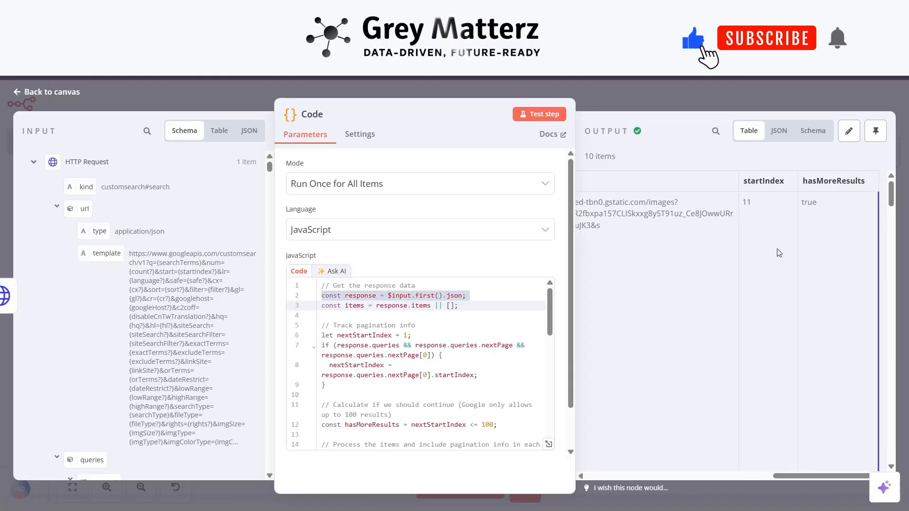
{"action": "scroll", "coordinate": [778, 253], "scroll_direction": "left", "scroll_amount": 13}
{"action": "scroll", "coordinate": [778, 252], "scroll_direction": "up", "scroll_amount": 3}
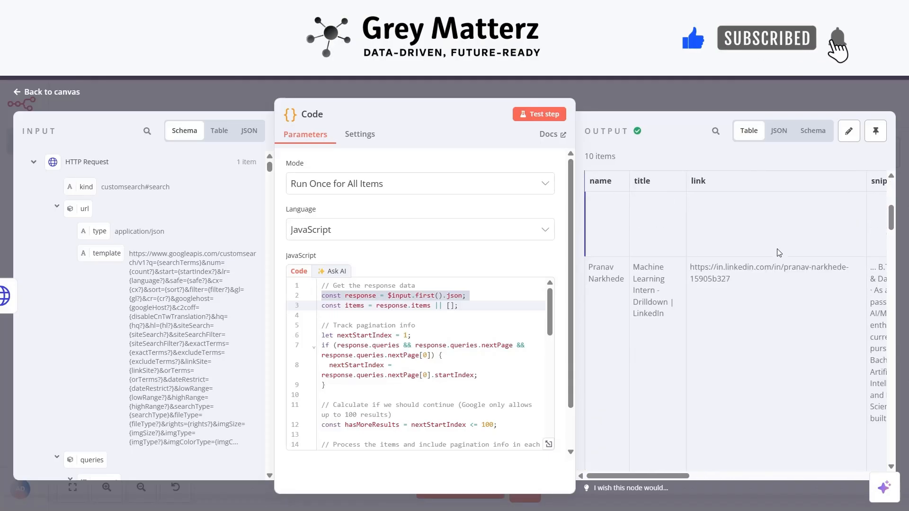
{"action": "left_click_drag", "start_coordinate": [585, 156], "coordinate": [635, 160]}
{"action": "scroll", "coordinate": [710, 274], "scroll_direction": "down", "scroll_amount": 8}
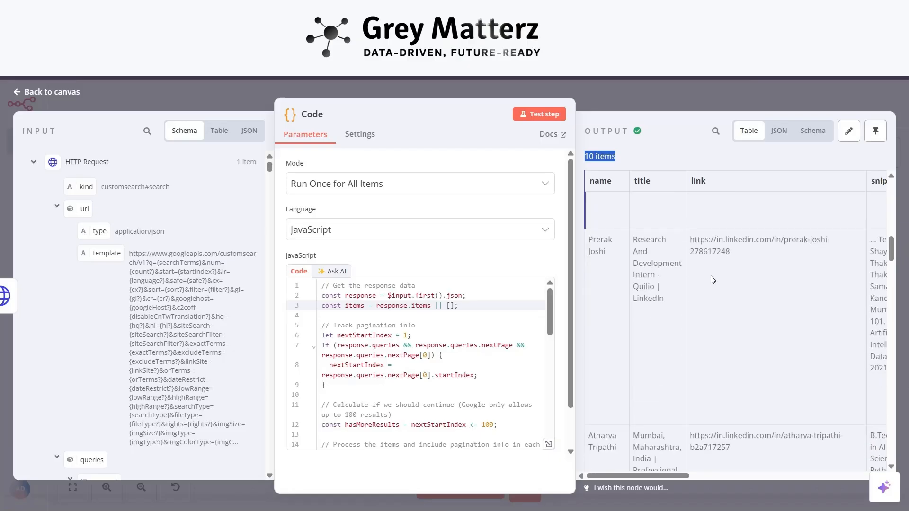
{"action": "scroll", "coordinate": [710, 279], "scroll_direction": "down", "scroll_amount": 3}
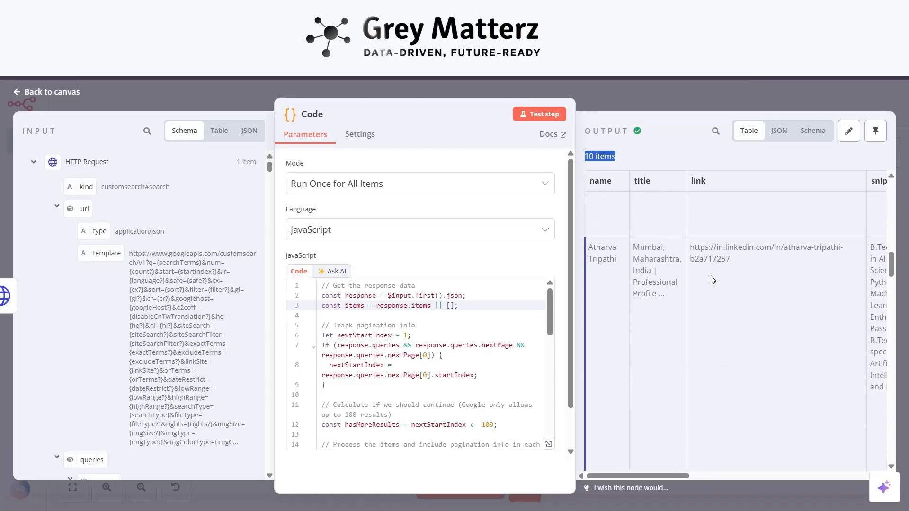
{"action": "left_click", "coordinate": [75, 94]}
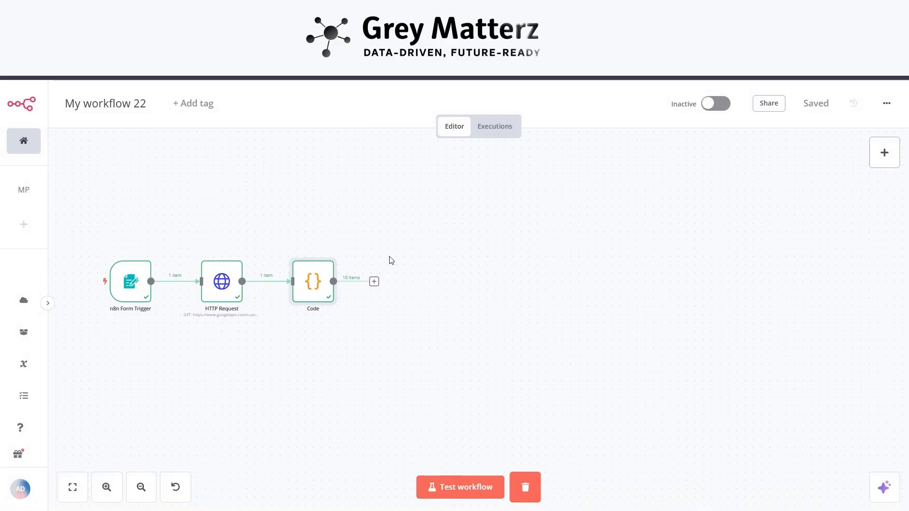
Add an OpenAI node with the Message a model action after the Code node
{"action": "left_click", "coordinate": [374, 281]}
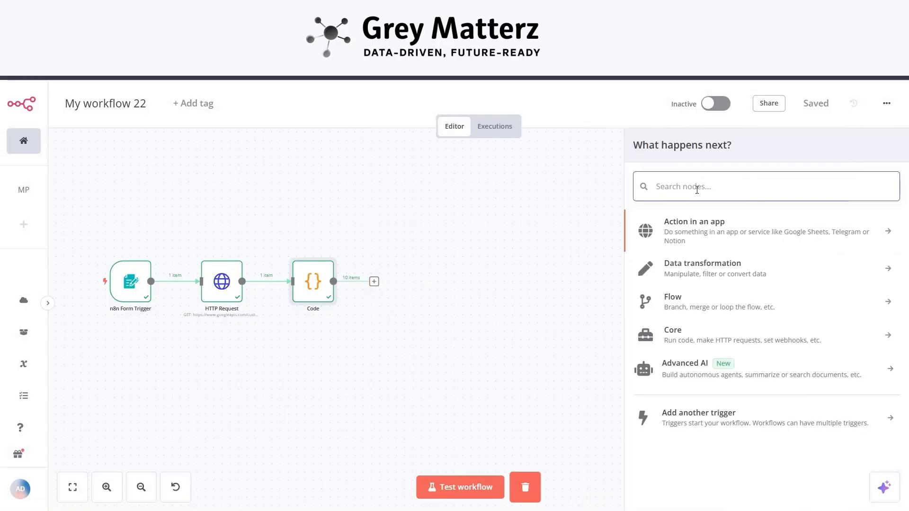
{"action": "type", "text": "open"}
{"action": "left_click", "coordinate": [884, 233]}
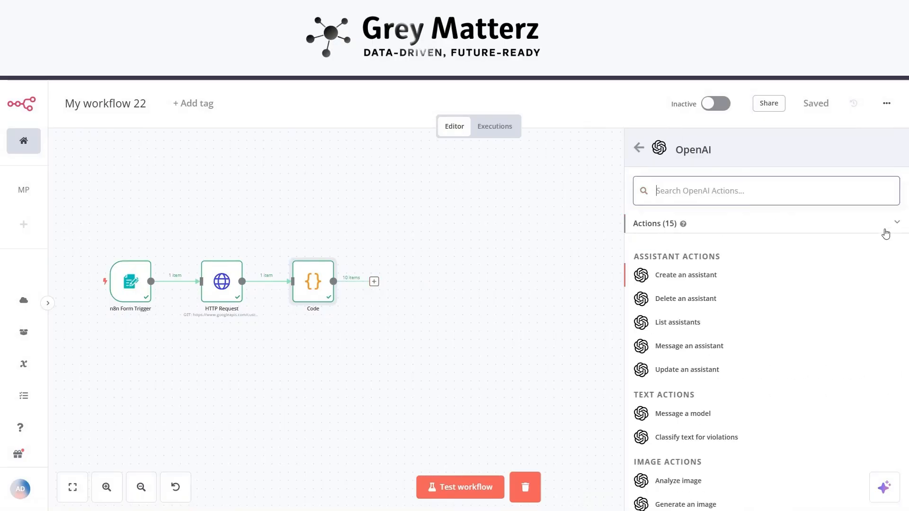
{"action": "left_click", "coordinate": [690, 414]}
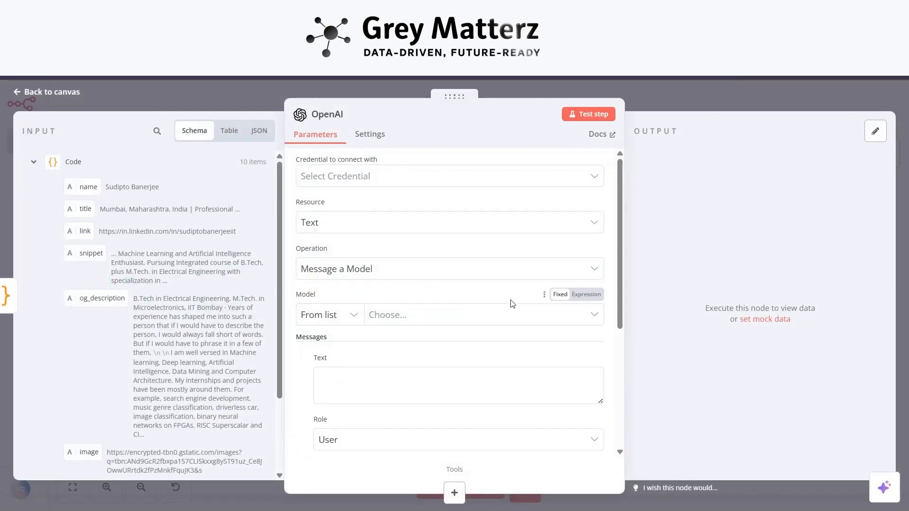
Choose the Open_Ai credential for the OpenAI node and check the credential list's option for creating a new one
{"action": "left_click", "coordinate": [406, 176]}
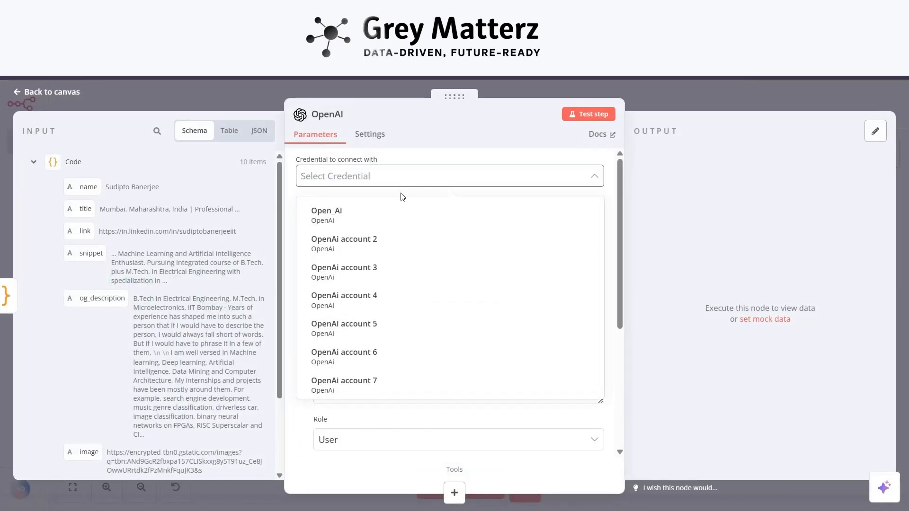
{"action": "left_click", "coordinate": [391, 211]}
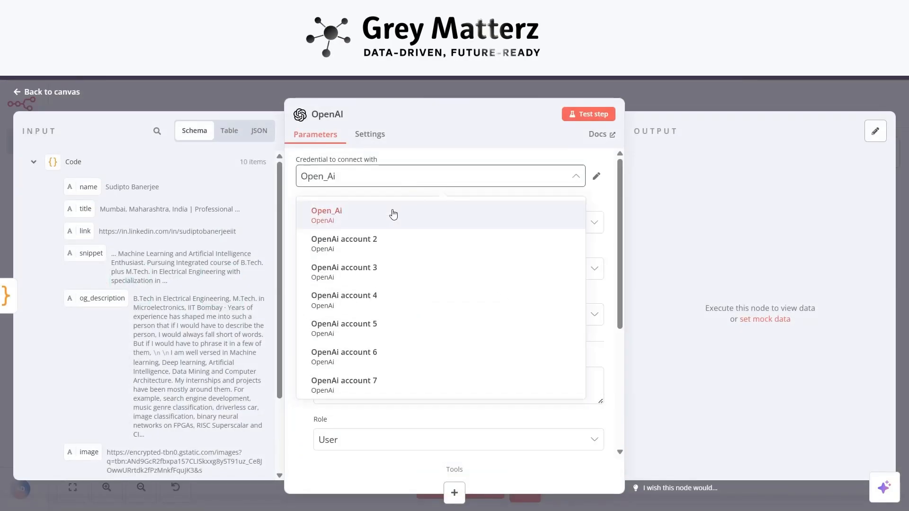
{"action": "left_click", "coordinate": [583, 178]}
{"action": "scroll", "coordinate": [509, 274], "scroll_direction": "down", "scroll_amount": 2}
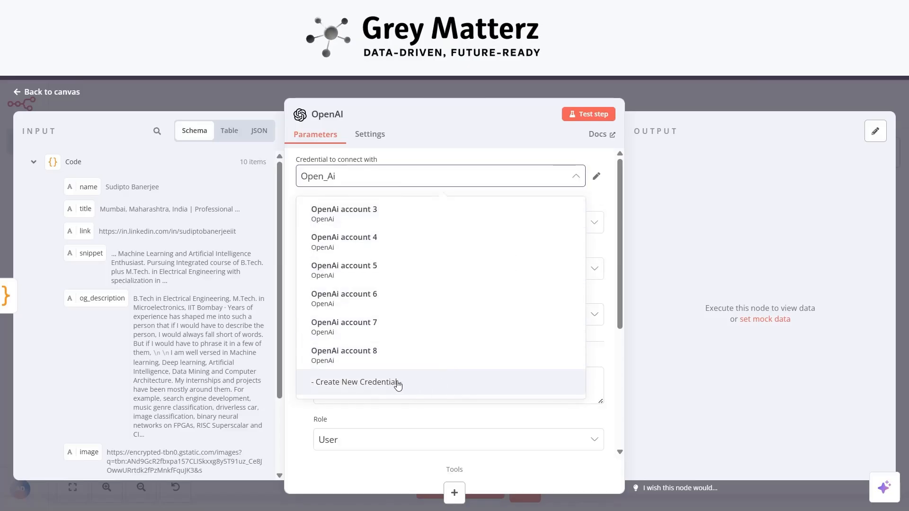
{"action": "left_click", "coordinate": [604, 189]}
{"action": "scroll", "coordinate": [605, 189], "scroll_direction": "down", "scroll_amount": 1}
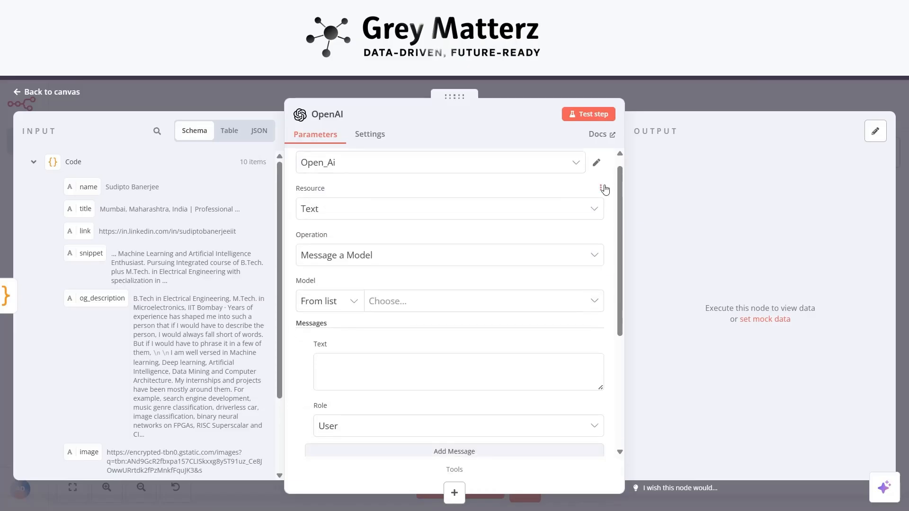
Set the OpenAI node's model to GPT-3.5-TURBO and its message role to System
{"action": "scroll", "coordinate": [605, 189], "scroll_direction": "down", "scroll_amount": 1}
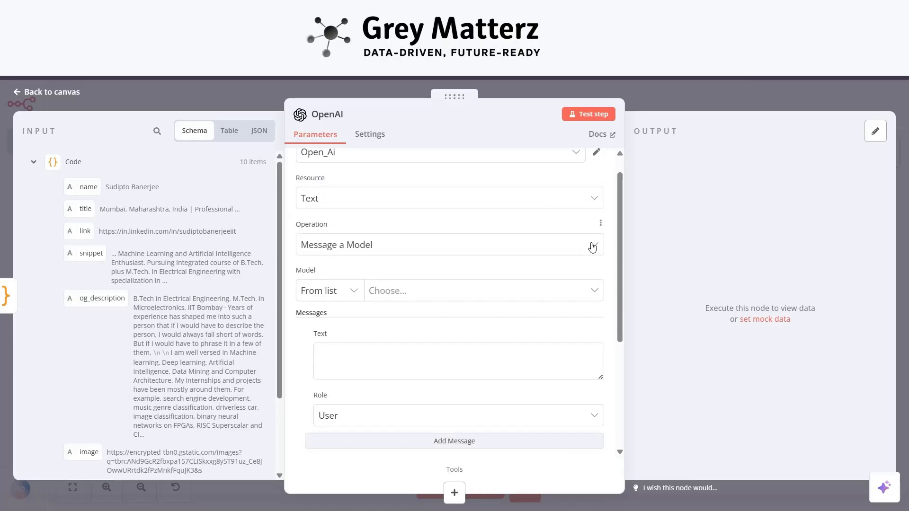
{"action": "scroll", "coordinate": [591, 247], "scroll_direction": "down", "scroll_amount": 2}
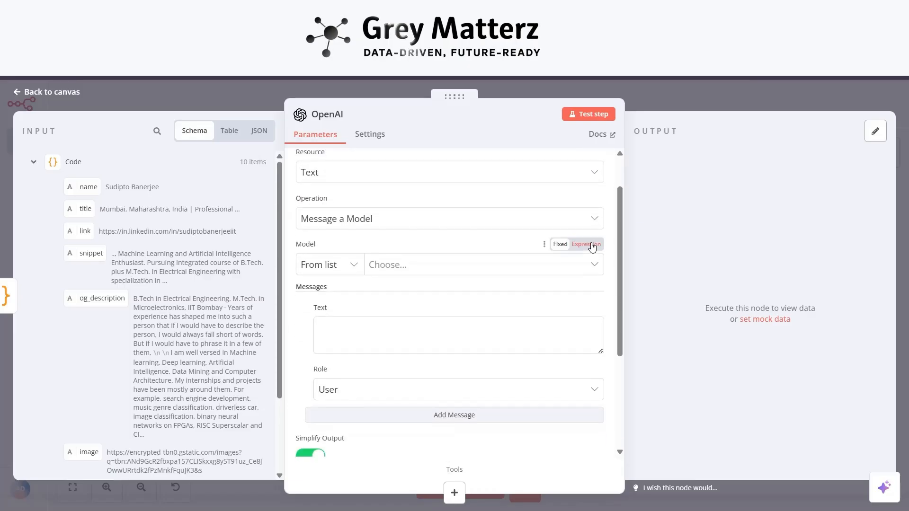
{"action": "left_click", "coordinate": [499, 265]}
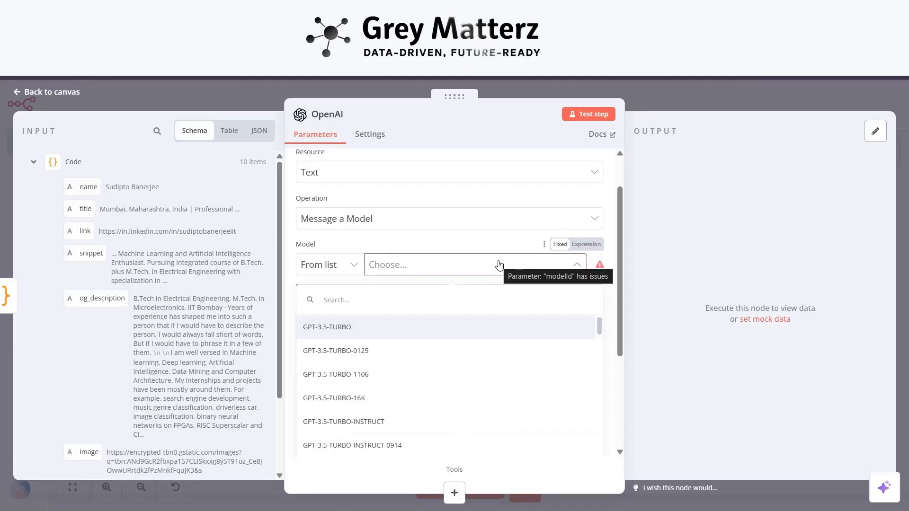
{"action": "left_click", "coordinate": [364, 335]}
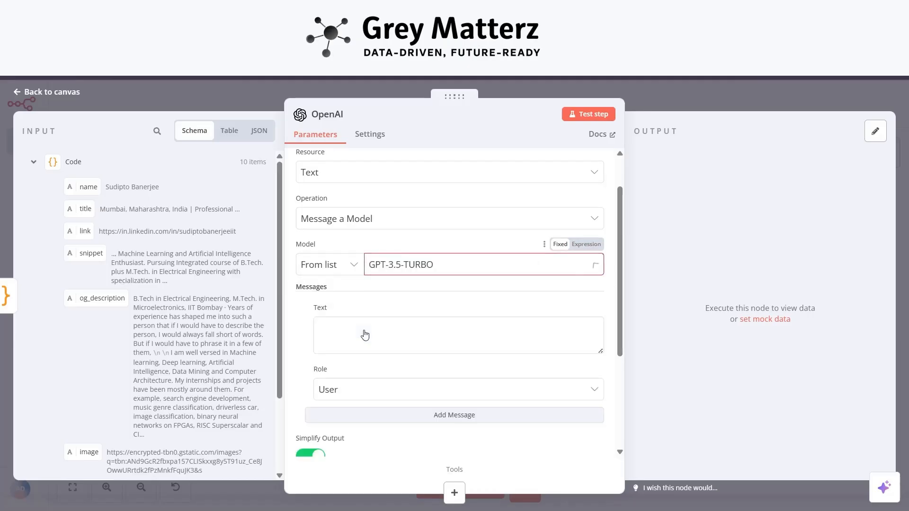
{"action": "scroll", "coordinate": [426, 308], "scroll_direction": "down", "scroll_amount": 2}
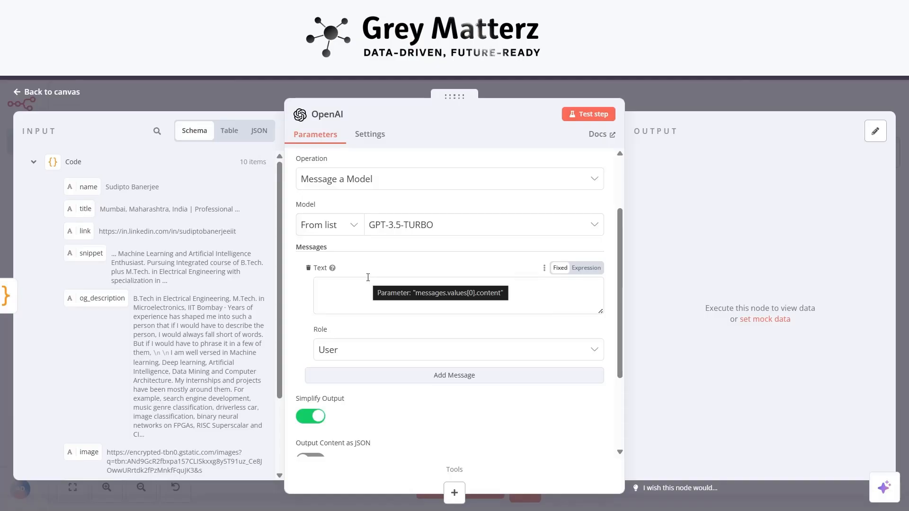
{"action": "left_click", "coordinate": [327, 349]}
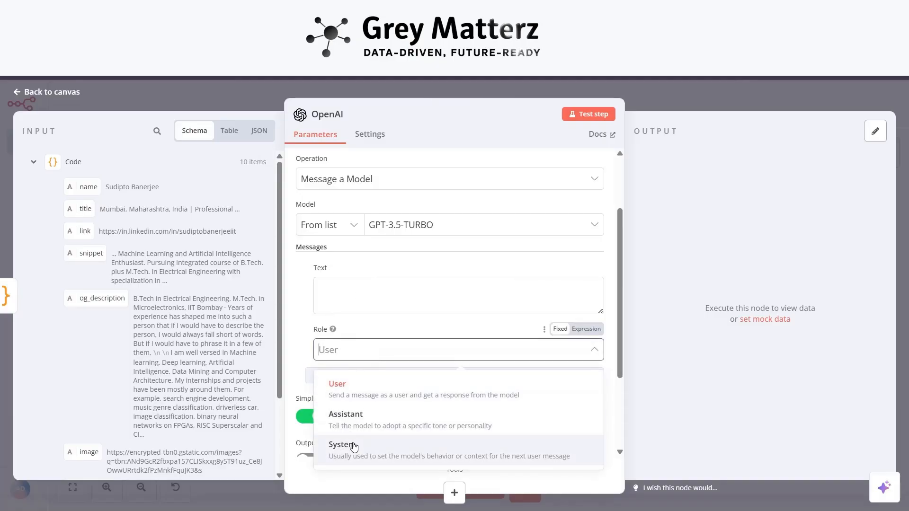
{"action": "left_click", "coordinate": [371, 447]}
Make the message text an expression and fill it with Notepad's prompt, from "You are a student profile extractor." through the Input JSON block's closing brace
{"action": "left_click", "coordinate": [368, 290]}
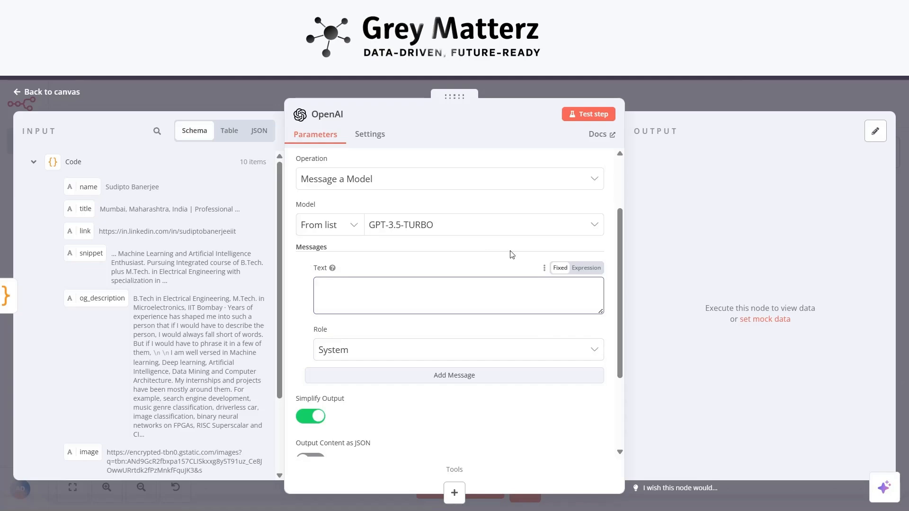
{"action": "left_click", "coordinate": [589, 271]}
{"action": "left_click", "coordinate": [598, 295]}
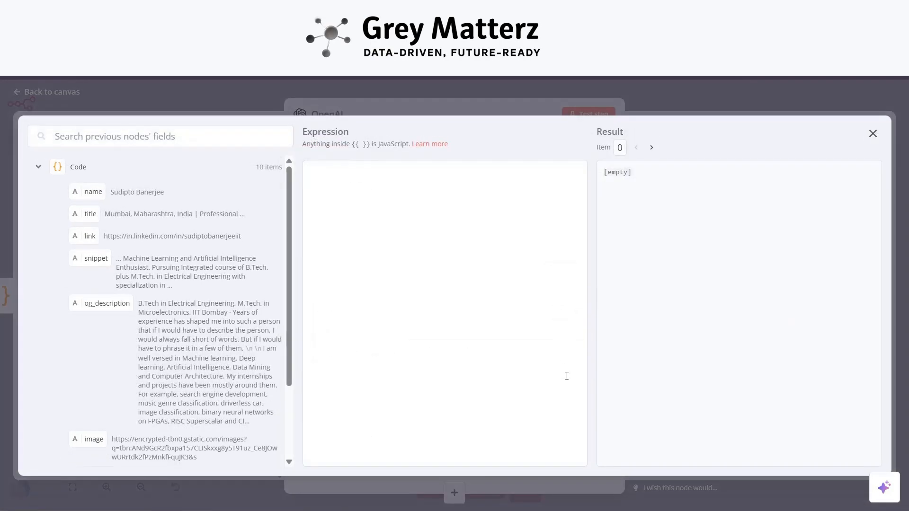
{"action": "key", "text": "alt+Tab"}
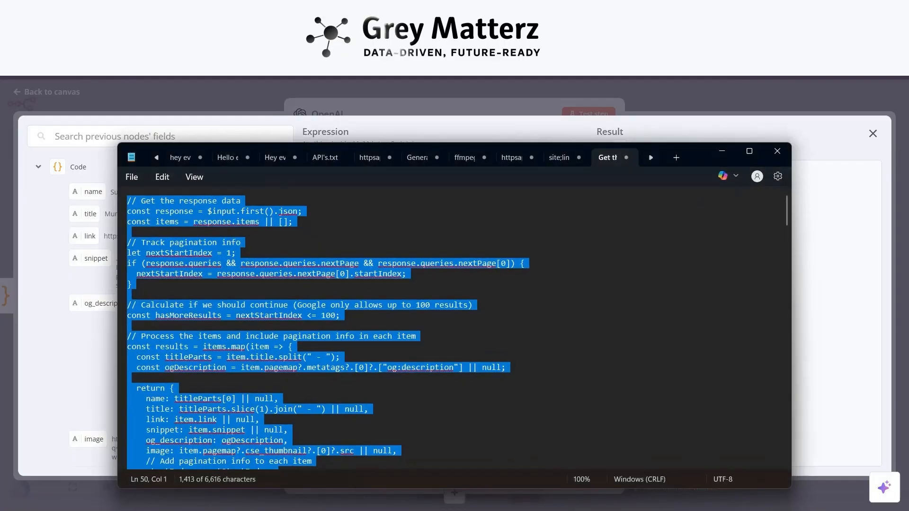
{"action": "scroll", "coordinate": [454, 331], "scroll_direction": "down", "scroll_amount": 5}
{"action": "left_click", "coordinate": [215, 205]}
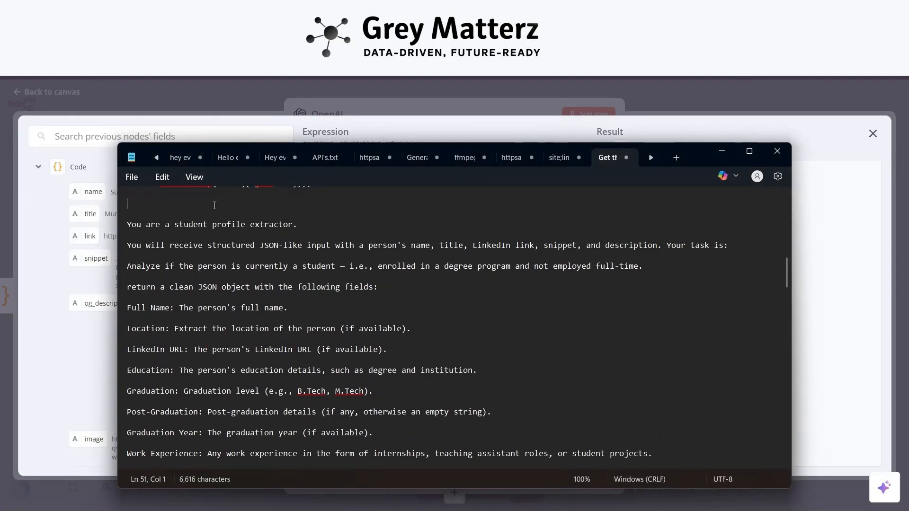
{"action": "key", "text": "shift+Down"}
{"action": "key", "text": "shift+Down"}
{"action": "key", "text": "shift+Down"}
{"action": "key", "text": "shift+Down"}
{"action": "key", "text": "shift+Down"}
{"action": "key", "text": "shift+Down"}
{"action": "key", "text": "shift+Down"}
{"action": "key", "text": "shift+Down"}
{"action": "key", "text": "shift+Down"}
{"action": "key", "text": "shift+Down"}
{"action": "key", "text": "shift+Down"}
{"action": "key", "text": "shift+Down"}
{"action": "key", "text": "shift+Down"}
{"action": "key", "text": "shift+Down"}
{"action": "key", "text": "shift+Down"}
{"action": "key", "text": "shift+Down"}
{"action": "key", "text": "shift+Down"}
{"action": "key", "text": "shift+Down"}
{"action": "key", "text": "shift+Down"}
{"action": "key", "text": "shift+Down"}
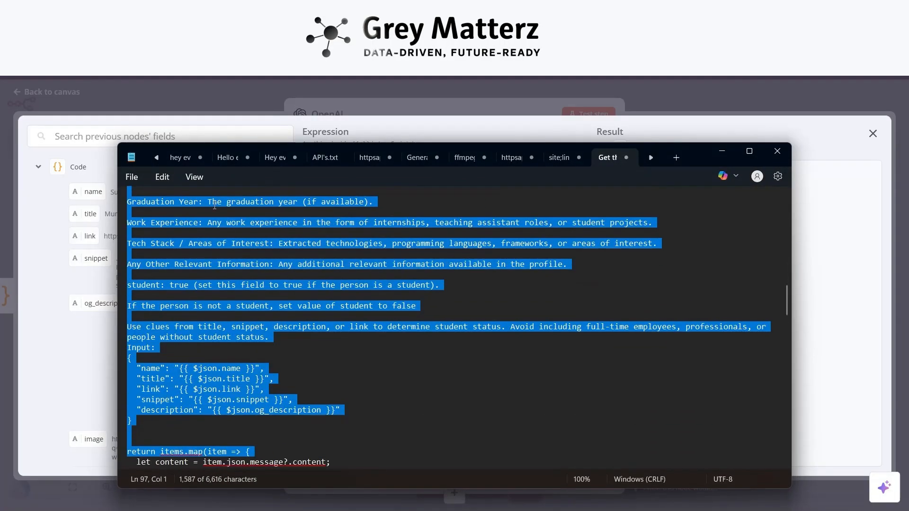
{"action": "key", "text": "shift+Down"}
{"action": "key", "text": "shift+Down"}
{"action": "key", "text": "shift+Down"}
{"action": "key", "text": "shift+Up"}
{"action": "key", "text": "shift+Up"}
{"action": "key", "text": "shift+Up"}
{"action": "key", "text": "shift+Up"}
{"action": "key", "text": "shift+Up"}
{"action": "key", "text": "shift+Up"}
{"action": "key", "text": "shift+Up"}
{"action": "key", "text": "shift+Up"}
{"action": "key", "text": "shift+Up"}
{"action": "key", "text": "shift+Up"}
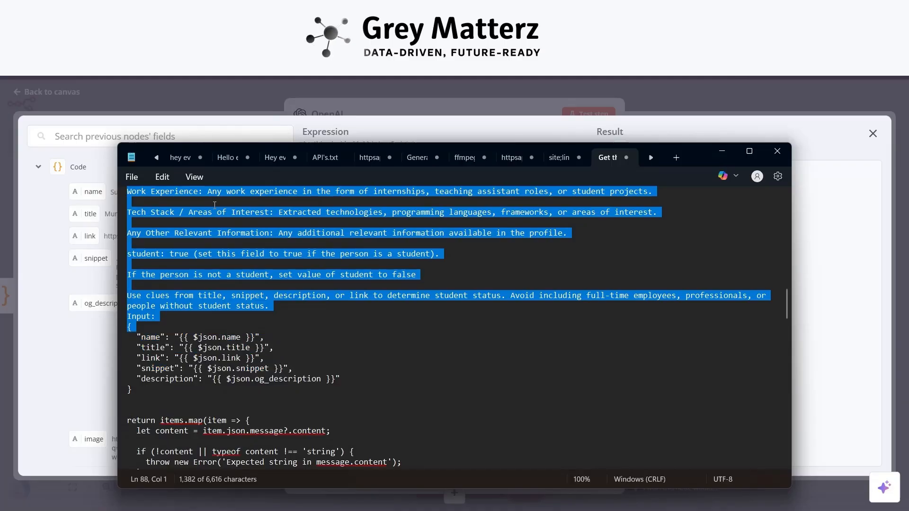
{"action": "key", "text": "shift+Down"}
{"action": "key", "text": "shift+Down"}
{"action": "key", "text": "shift+Down"}
{"action": "key", "text": "shift+Down"}
{"action": "key", "text": "shift+Down"}
{"action": "key", "text": "shift+Down"}
{"action": "key", "text": "shift+Down"}
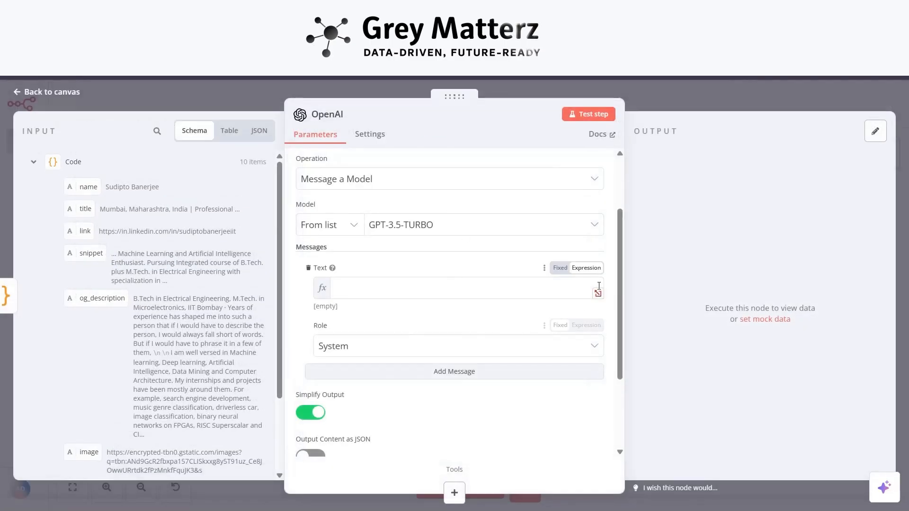
{"action": "left_click", "coordinate": [597, 290]}
{"action": "key", "text": "ctrl+v"}
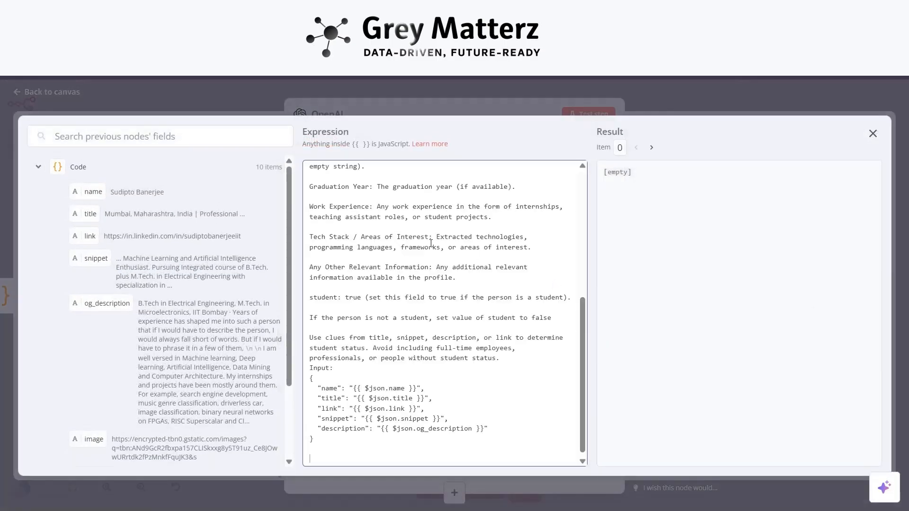
Remove the blank lines above "You are a student profile extractor." in the prompt expression
{"action": "scroll", "coordinate": [431, 244], "scroll_direction": "up", "scroll_amount": 5}
{"action": "scroll", "coordinate": [431, 244], "scroll_direction": "down", "scroll_amount": 5}
{"action": "scroll", "coordinate": [431, 243], "scroll_direction": "up", "scroll_amount": 5}
{"action": "scroll", "coordinate": [710, 284], "scroll_direction": "down", "scroll_amount": 3}
{"action": "scroll", "coordinate": [709, 283], "scroll_direction": "up", "scroll_amount": 3}
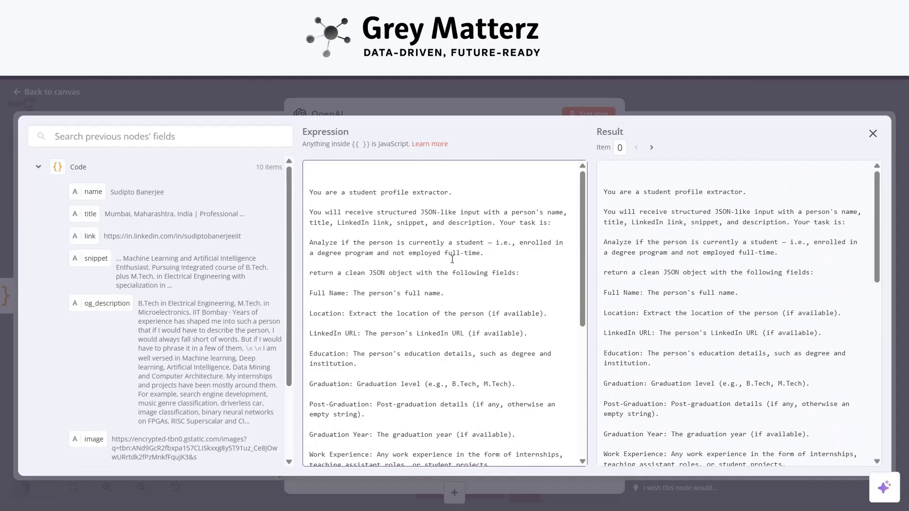
{"action": "left_click", "coordinate": [317, 181]}
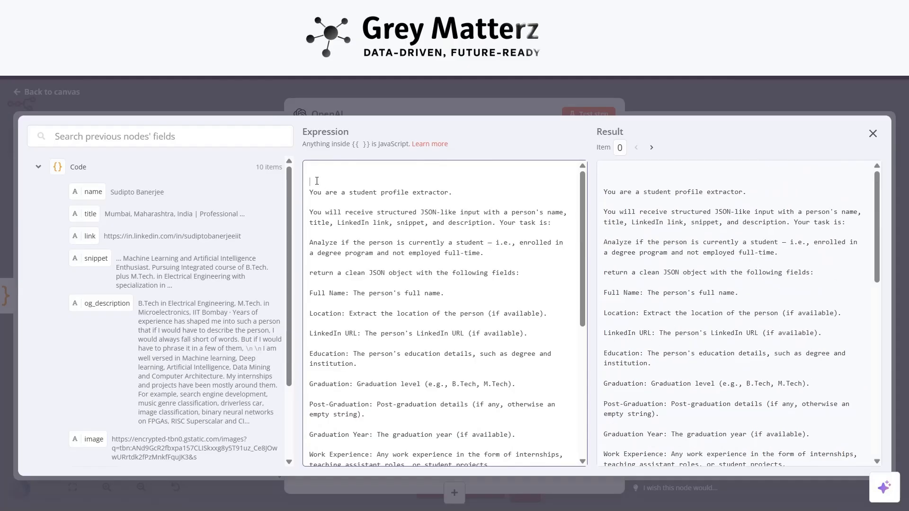
{"action": "key", "text": "BackSpace"}
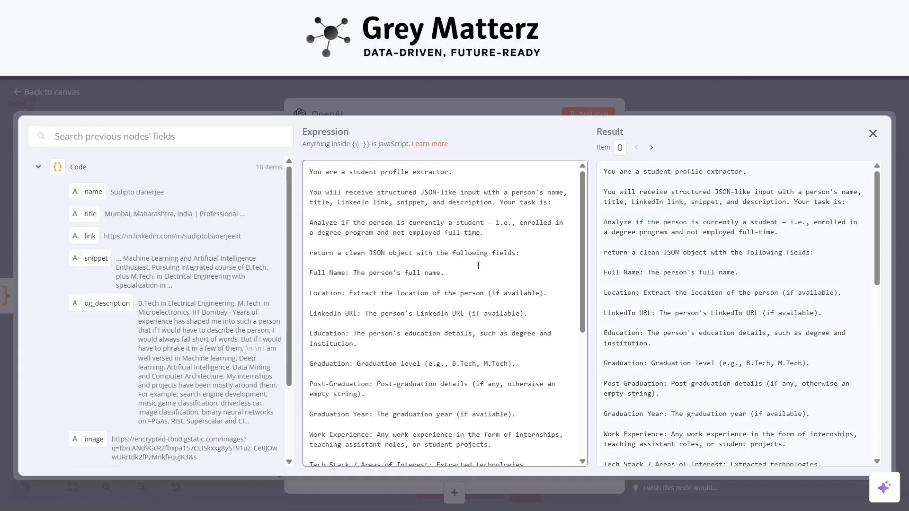
Review the prompt's requested output fields, student true/false rules and the Input block's JSON expressions against the Code node's fields
{"action": "scroll", "coordinate": [478, 266], "scroll_direction": "down", "scroll_amount": 3}
{"action": "scroll", "coordinate": [363, 208], "scroll_direction": "up", "scroll_amount": 1}
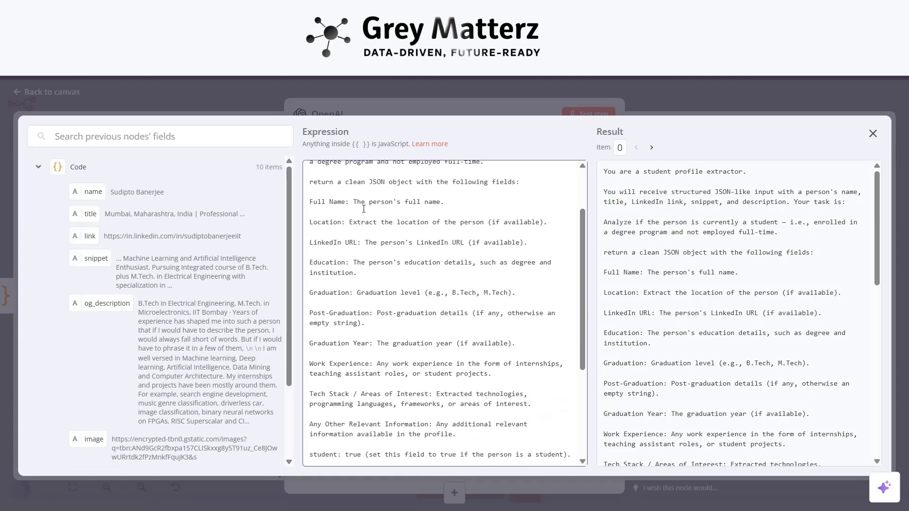
{"action": "scroll", "coordinate": [363, 208], "scroll_direction": "down", "scroll_amount": 2}
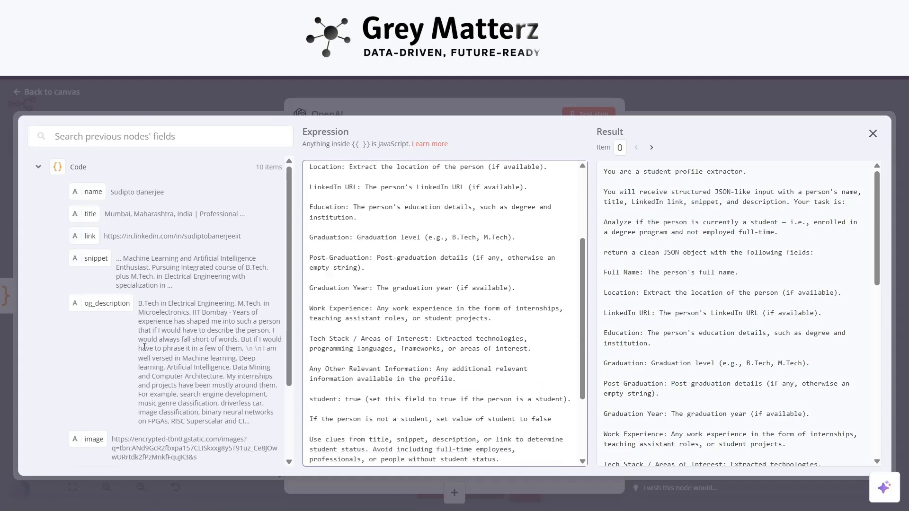
{"action": "type", "text": "Input: {   \"name\": \"{{ $json.name }}\",   \"title\": \"{{ $json.title }}\",   \"link\": \"{{ $json.link }}\",   \"snippet\": \"{{ $json.snippet }}\",   \"description\": \"{{ $json.og_description }}\" }"}
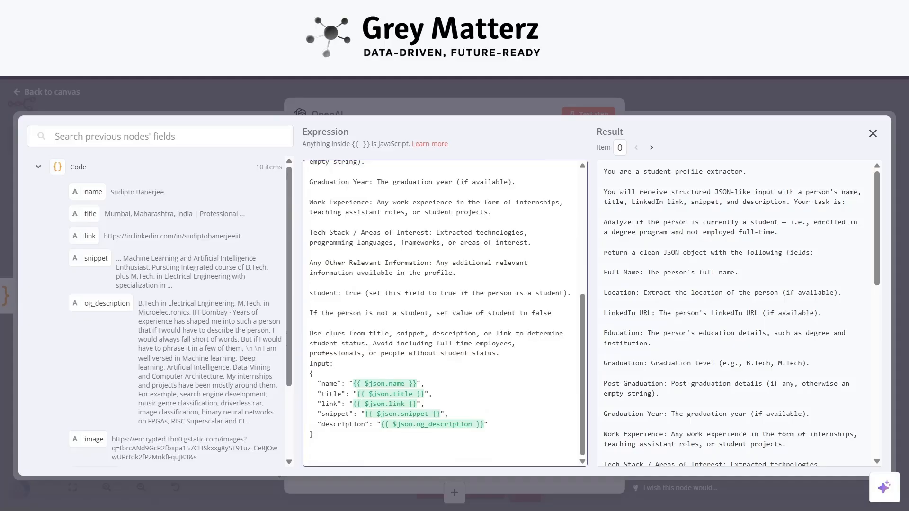
{"action": "scroll", "coordinate": [368, 348], "scroll_direction": "up", "scroll_amount": 5}
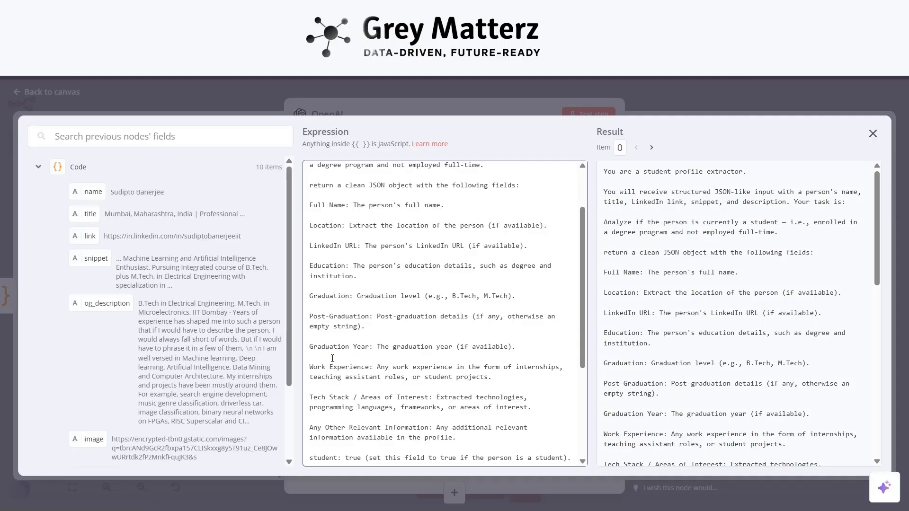
{"action": "scroll", "coordinate": [353, 348], "scroll_direction": "down", "scroll_amount": 1}
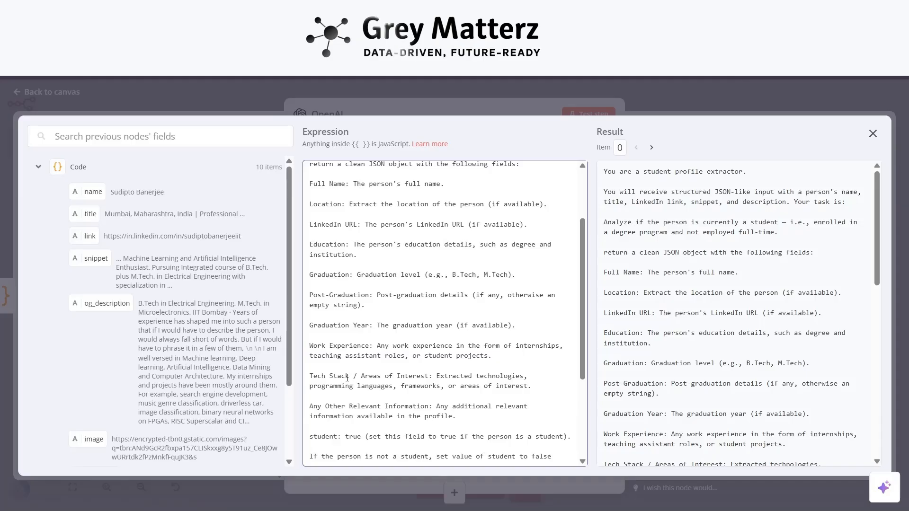
{"action": "scroll", "coordinate": [347, 378], "scroll_direction": "down", "scroll_amount": 3}
{"action": "scroll", "coordinate": [397, 339], "scroll_direction": "up", "scroll_amount": 7}
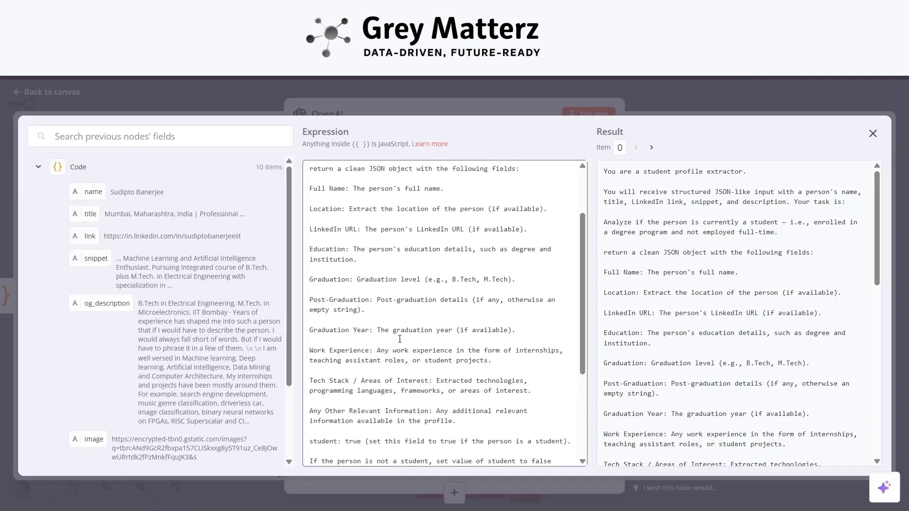
{"action": "scroll", "coordinate": [375, 320], "scroll_direction": "down", "scroll_amount": 10}
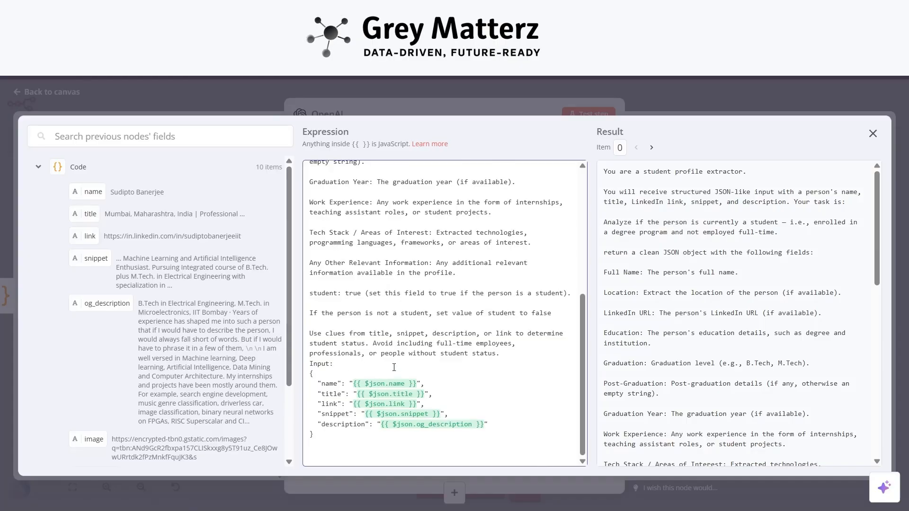
{"action": "scroll", "coordinate": [397, 358], "scroll_direction": "up", "scroll_amount": 10}
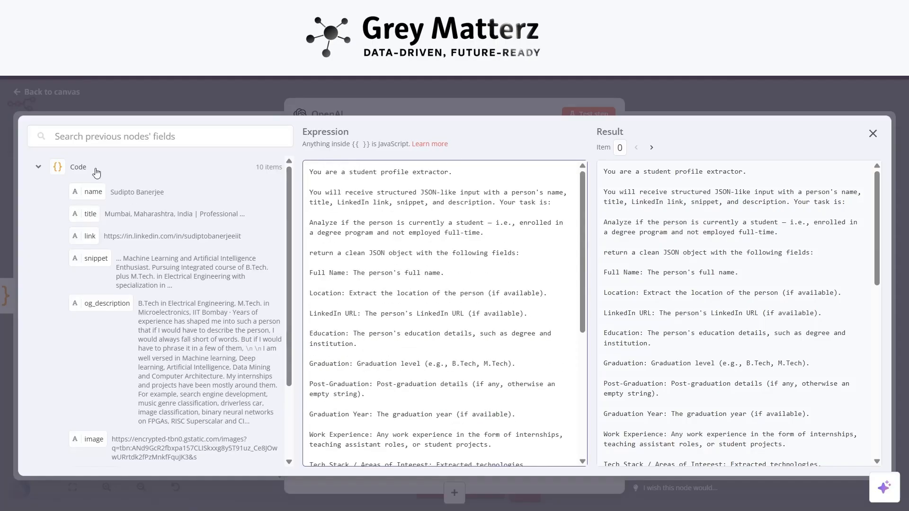
Close the expression editor, test the OpenAI node on the Code node's items, and return to the canvas
{"action": "left_click", "coordinate": [53, 112]}
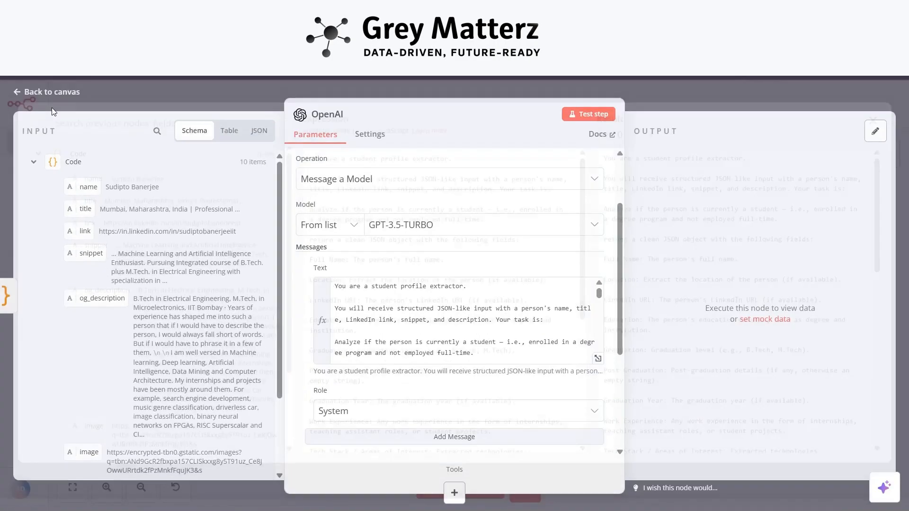
{"action": "left_click", "coordinate": [590, 118]}
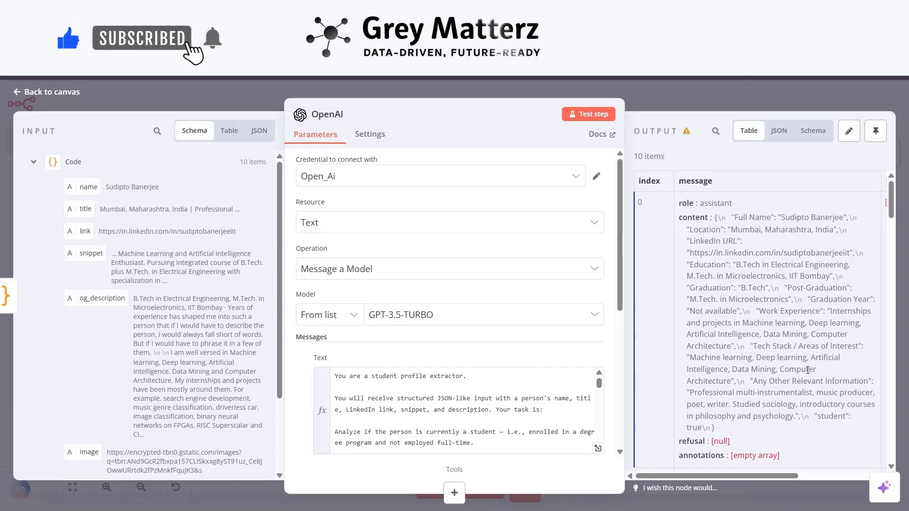
{"action": "left_click", "coordinate": [58, 93]}
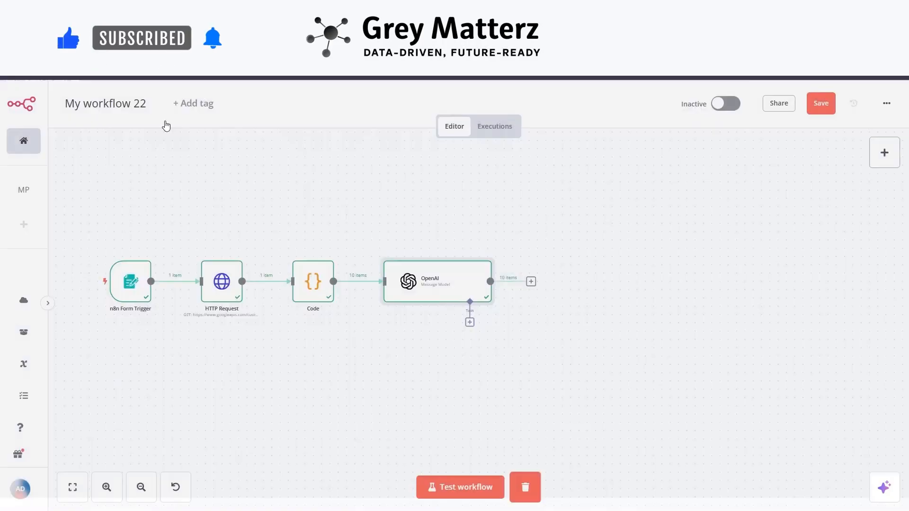
Add a Code node after the OpenAI node and clear its default JavaScript
{"action": "scroll", "coordinate": [374, 227], "scroll_direction": "right", "scroll_amount": 2}
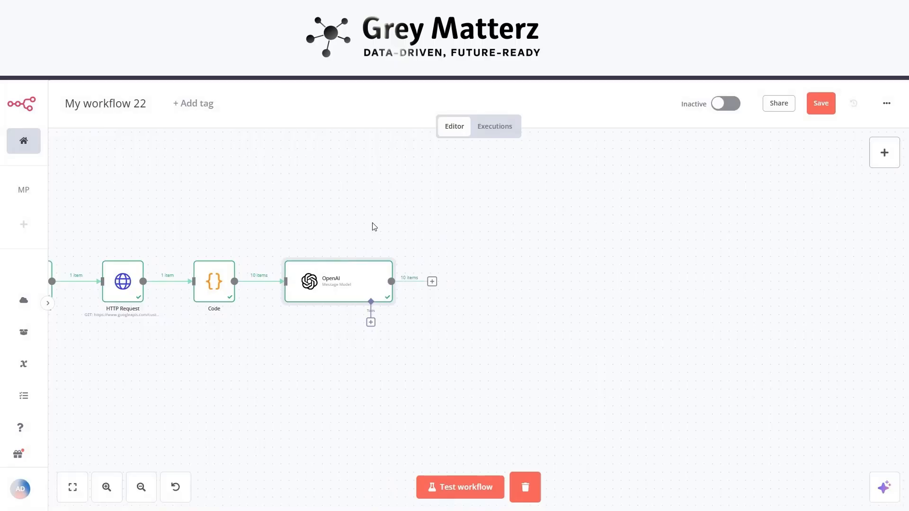
{"action": "left_click", "coordinate": [432, 282]}
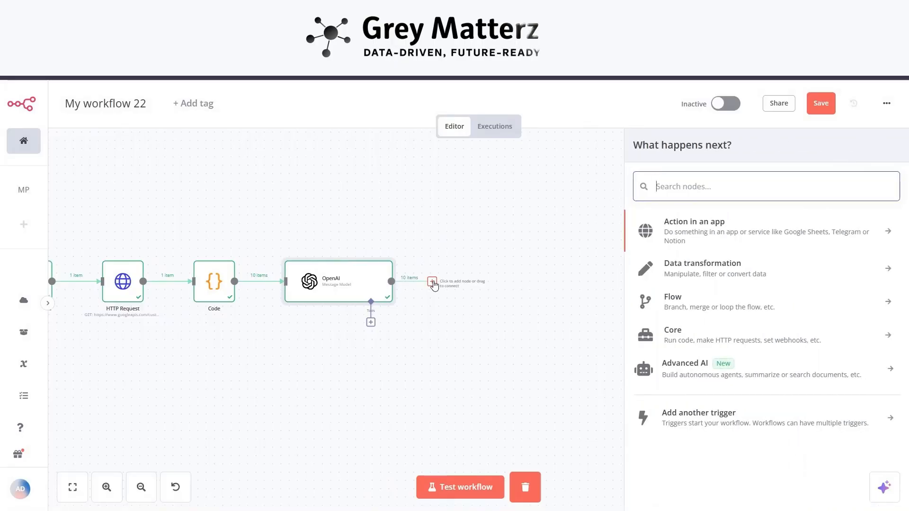
{"action": "type", "text": "code"}
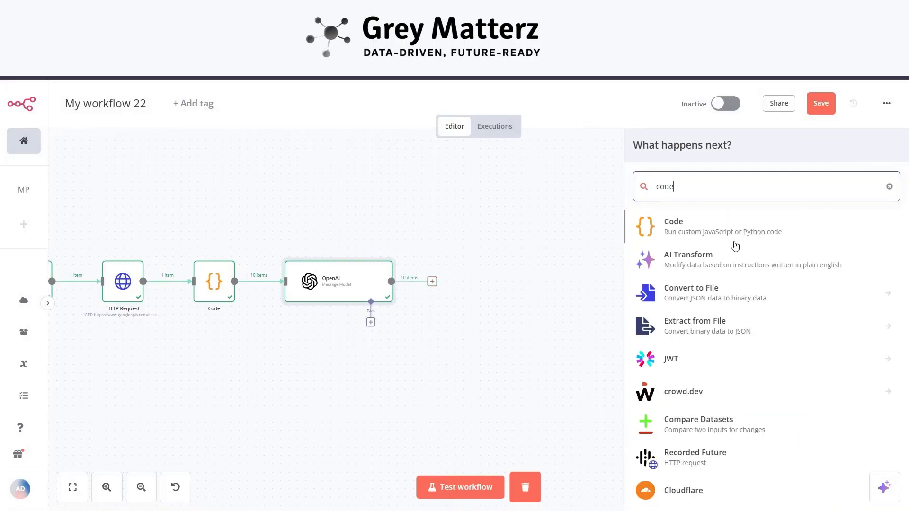
{"action": "key", "text": "Return"}
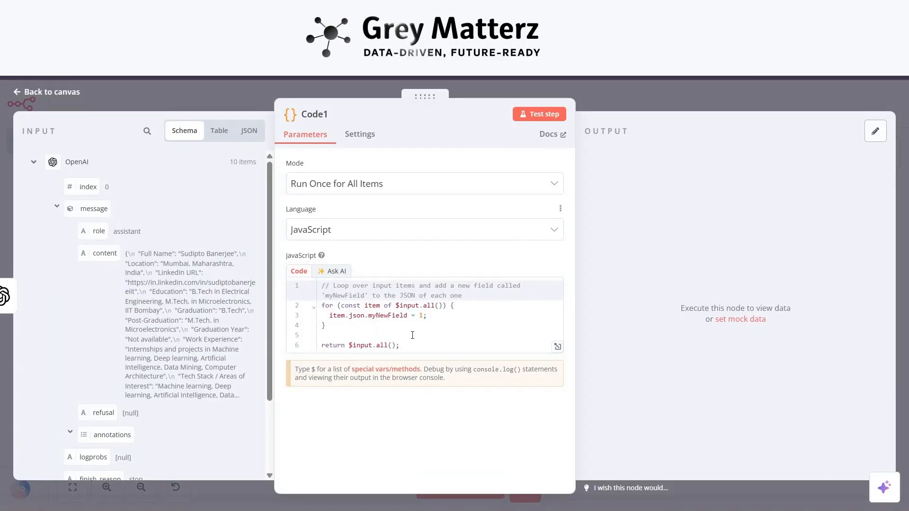
{"action": "left_click", "coordinate": [412, 335]}
{"action": "key", "text": "ctrl+a"}
{"action": "key", "text": "BackSpace"}
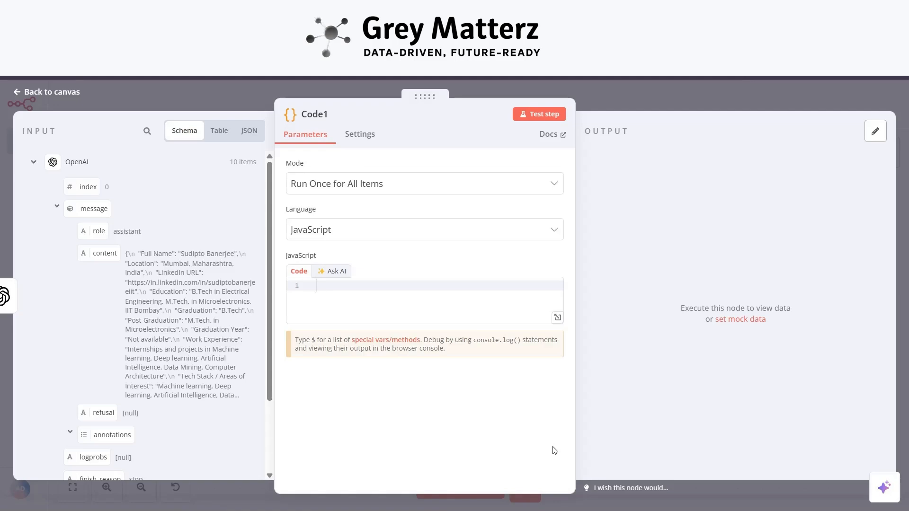
Fill Code1's JavaScript with Notepad's script, from "return items.map(item => {" through "}).filter(profile => profile !== null);"
{"action": "key", "text": "alt+Tab"}
{"action": "scroll", "coordinate": [412, 350], "scroll_direction": "down", "scroll_amount": 1}
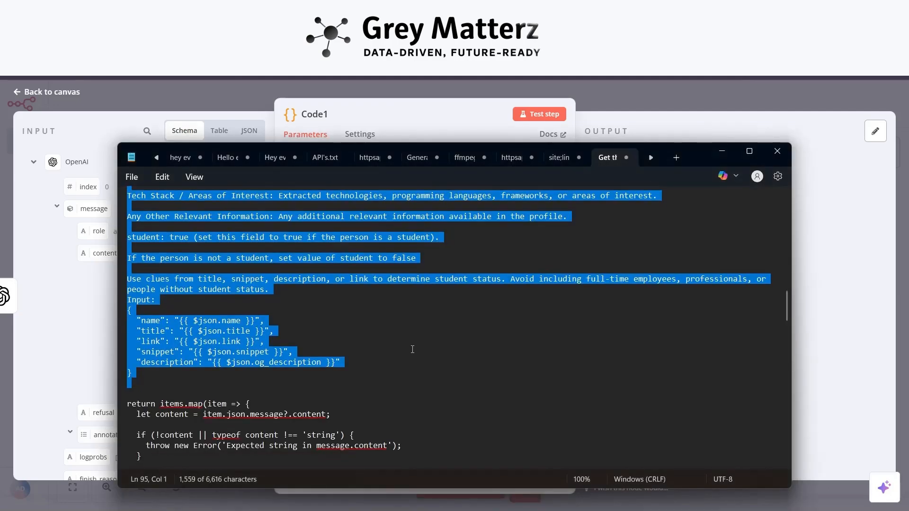
{"action": "scroll", "coordinate": [412, 349], "scroll_direction": "down", "scroll_amount": 4}
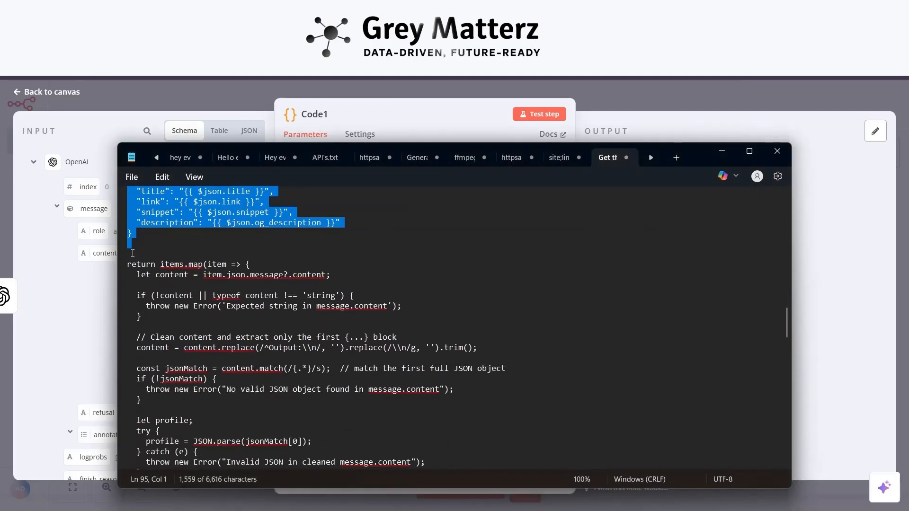
{"action": "left_click_drag", "start_coordinate": [135, 257], "coordinate": [183, 324]}
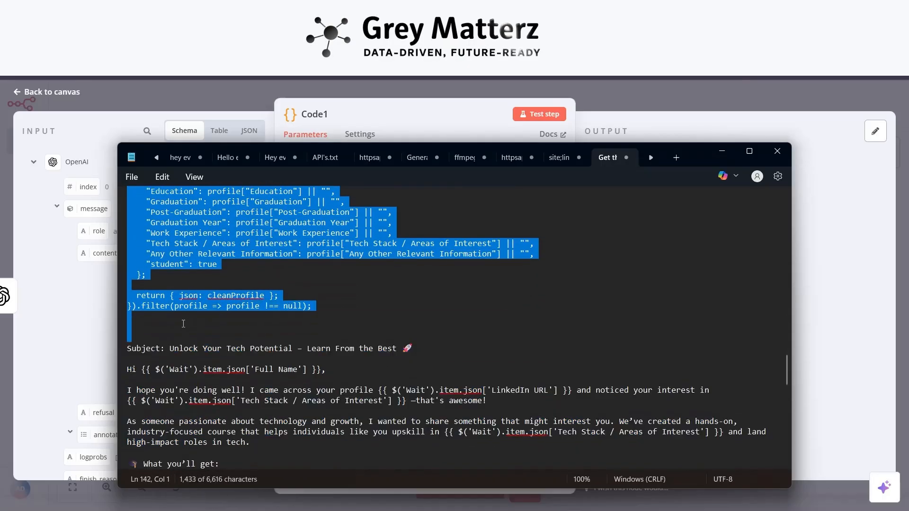
{"action": "left_click", "coordinate": [183, 323]}
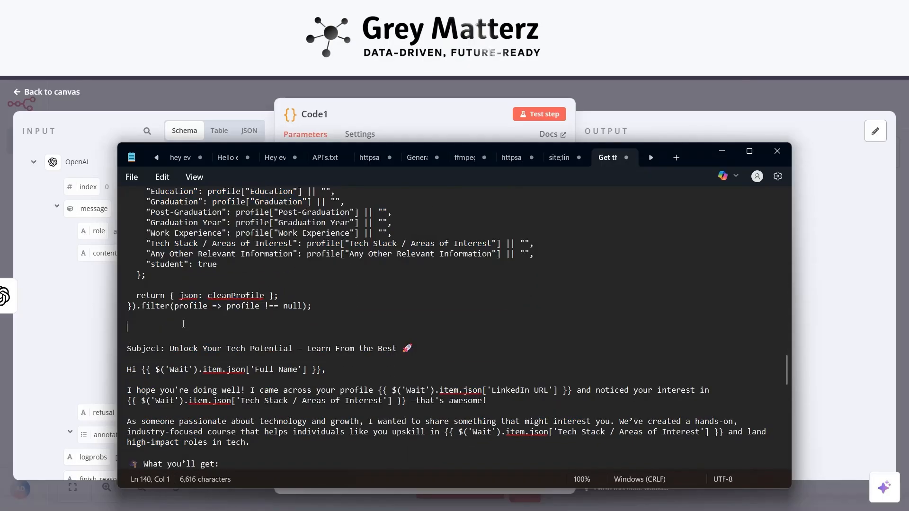
{"action": "left_click", "coordinate": [717, 148]}
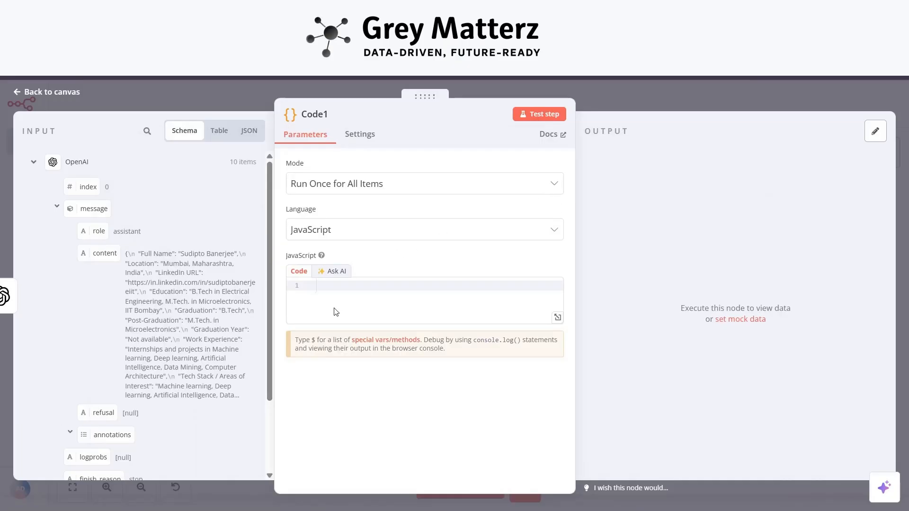
{"action": "key", "text": "ctrl+v"}
{"action": "scroll", "coordinate": [378, 308], "scroll_direction": "up", "scroll_amount": 10}
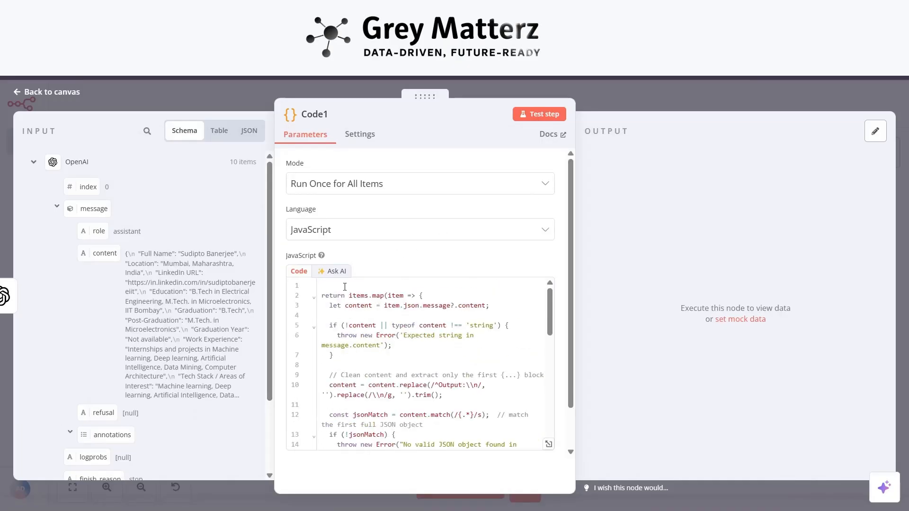
Remove the blank line above "return items.map(item => {" and test the Code1 node
{"action": "left_click", "coordinate": [324, 286]}
{"action": "key", "text": "Delete"}
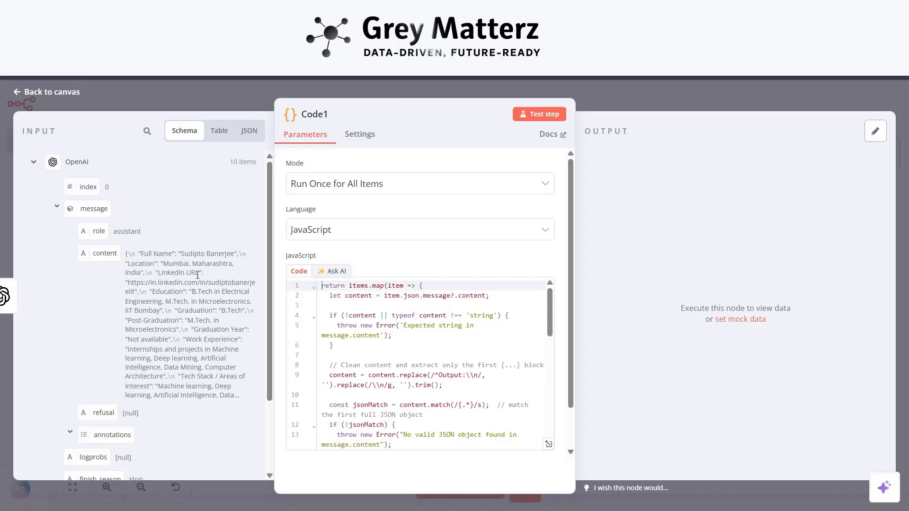
{"action": "left_click", "coordinate": [534, 115]}
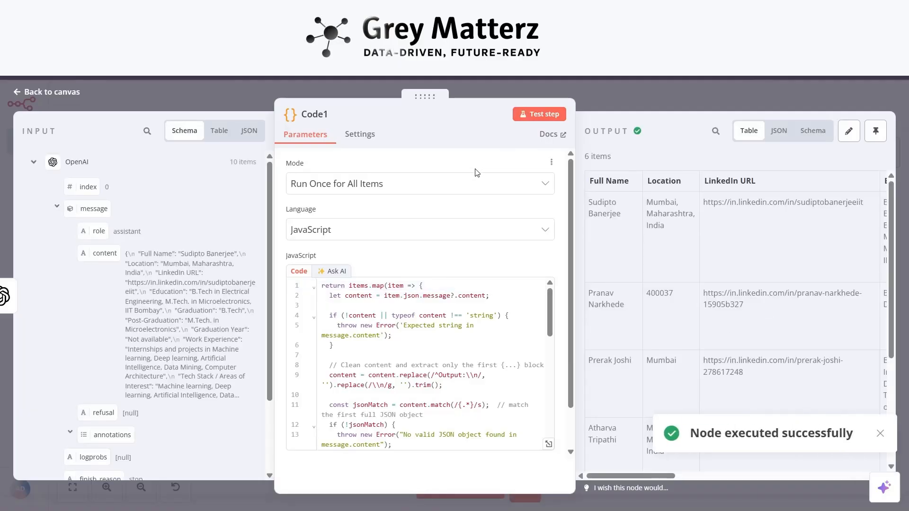
{"action": "left_click", "coordinate": [879, 433]}
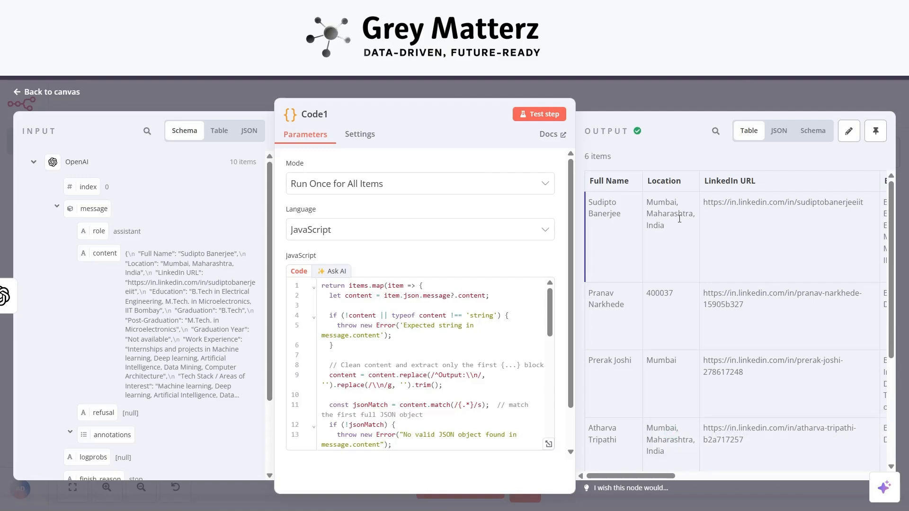
Review Code1's output table from Full Name across to the student column, and return to the canvas
{"action": "scroll", "coordinate": [735, 222], "scroll_direction": "right", "scroll_amount": 5}
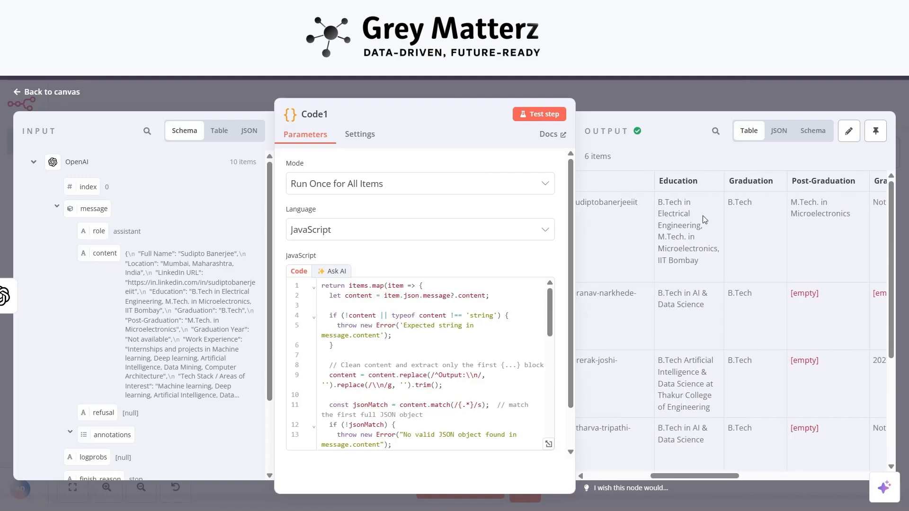
{"action": "scroll", "coordinate": [744, 216], "scroll_direction": "right", "scroll_amount": 3}
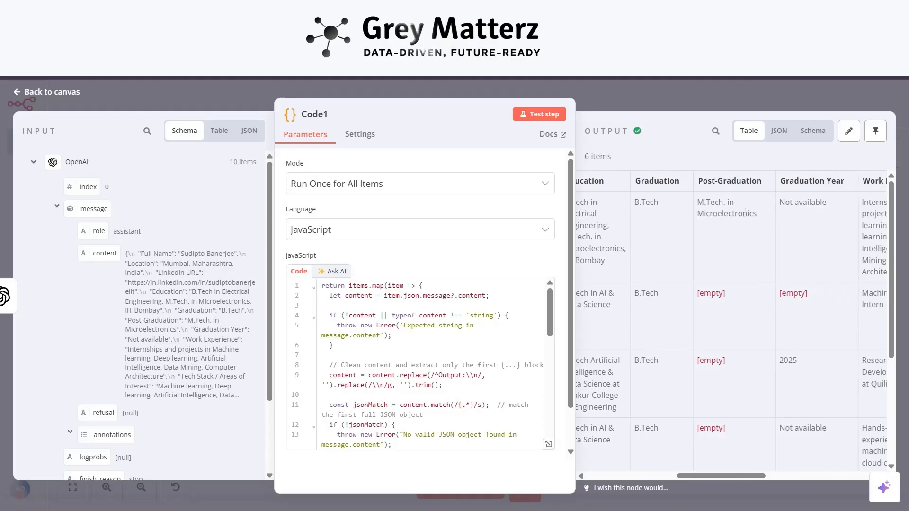
{"action": "scroll", "coordinate": [743, 231], "scroll_direction": "right", "scroll_amount": 4}
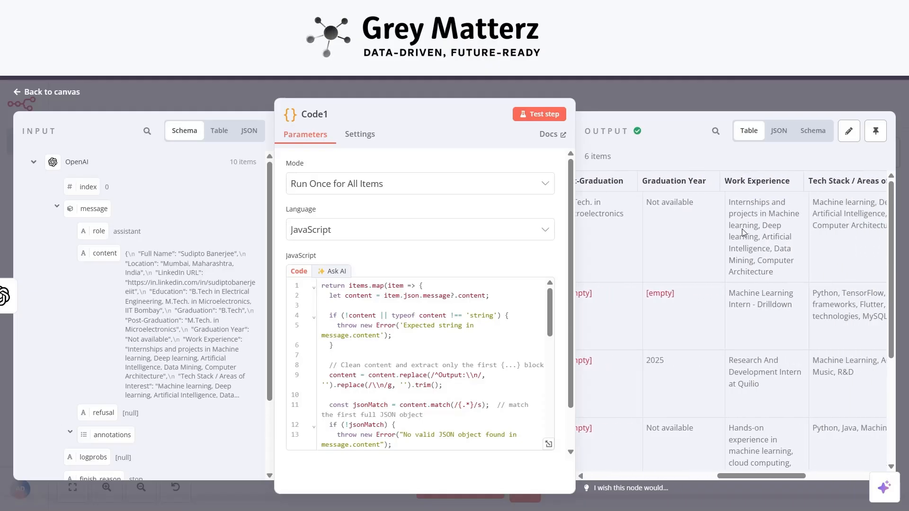
{"action": "scroll", "coordinate": [743, 229], "scroll_direction": "right", "scroll_amount": 3}
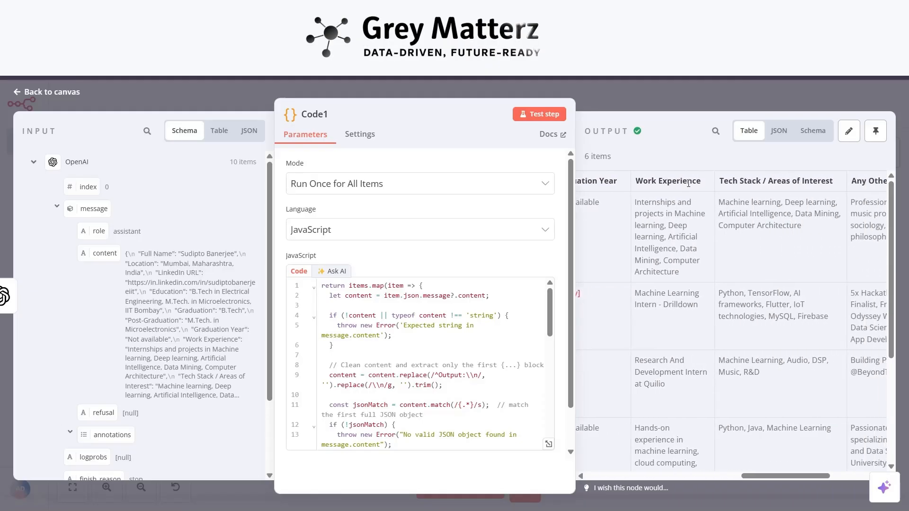
{"action": "scroll", "coordinate": [712, 229], "scroll_direction": "right", "scroll_amount": 2}
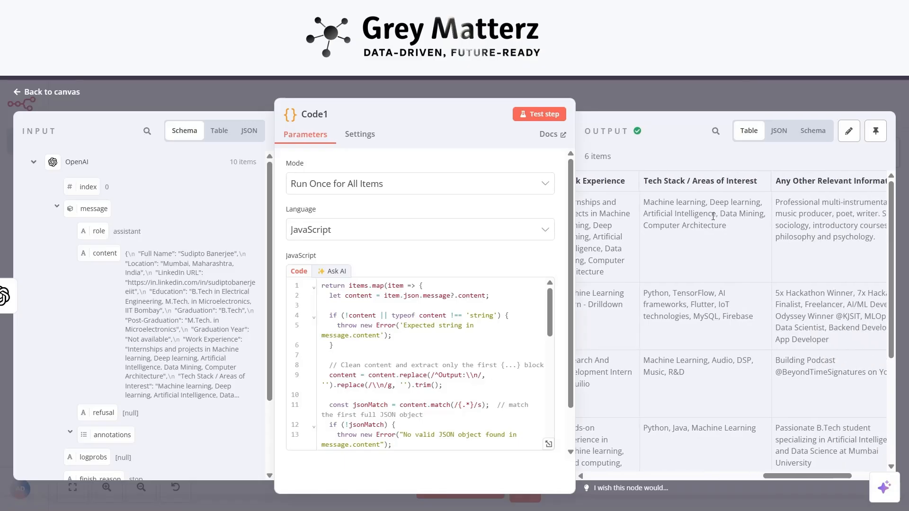
{"action": "scroll", "coordinate": [718, 222], "scroll_direction": "right", "scroll_amount": 3}
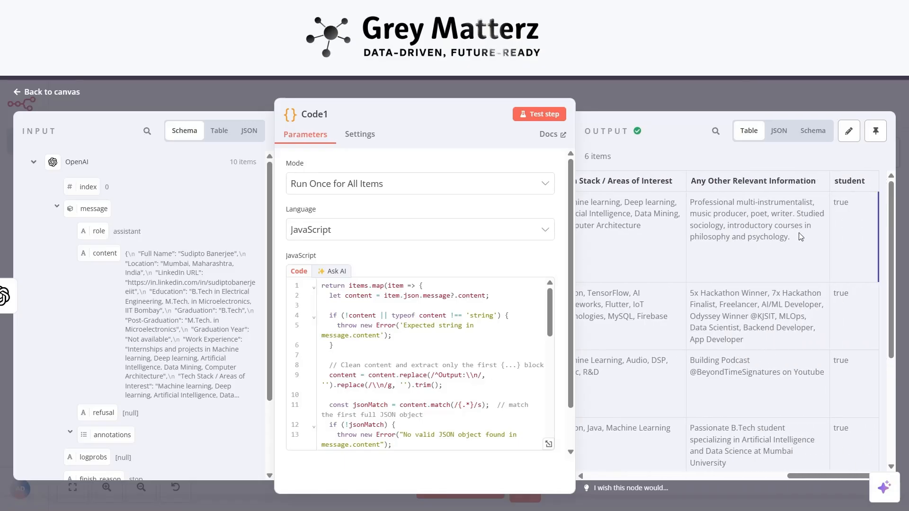
{"action": "scroll", "coordinate": [799, 235], "scroll_direction": "left", "scroll_amount": 5}
{"action": "scroll", "coordinate": [799, 233], "scroll_direction": "left", "scroll_amount": 3}
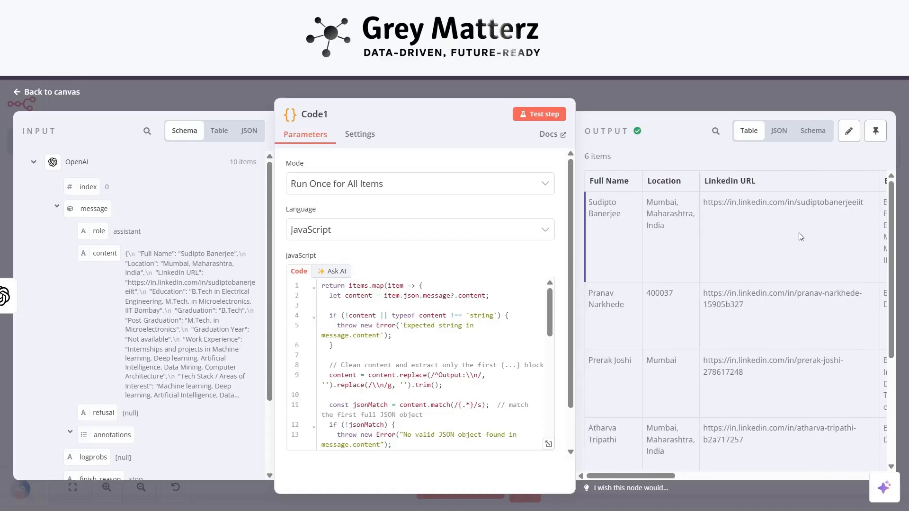
{"action": "left_click", "coordinate": [52, 92]}
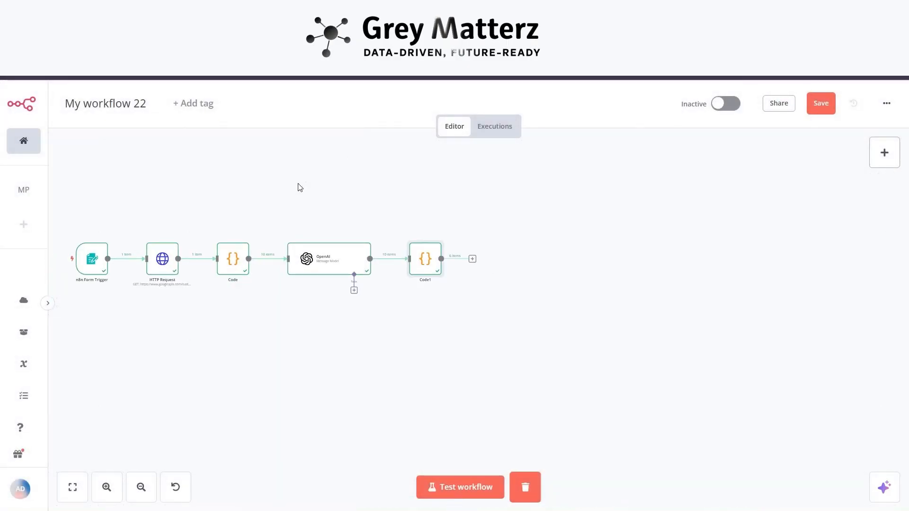
Add a Wait node with its default settings after Code1 and run it
{"action": "left_click", "coordinate": [472, 259]}
{"action": "type", "text": "wait"}
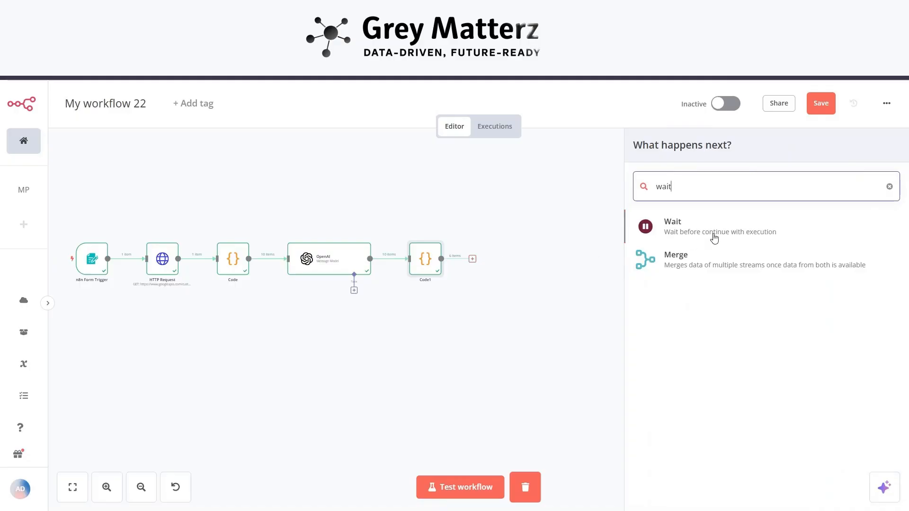
{"action": "left_click", "coordinate": [715, 238]}
{"action": "left_click", "coordinate": [71, 92]}
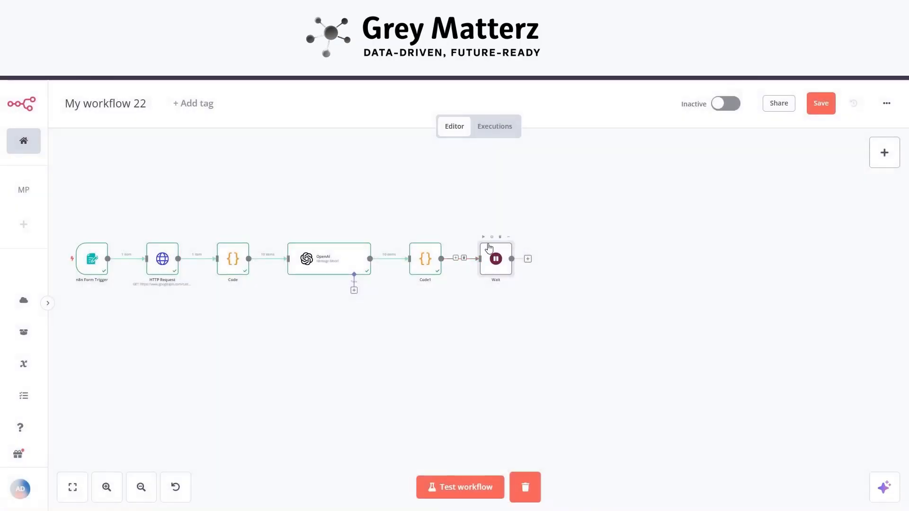
{"action": "left_click", "coordinate": [484, 237]}
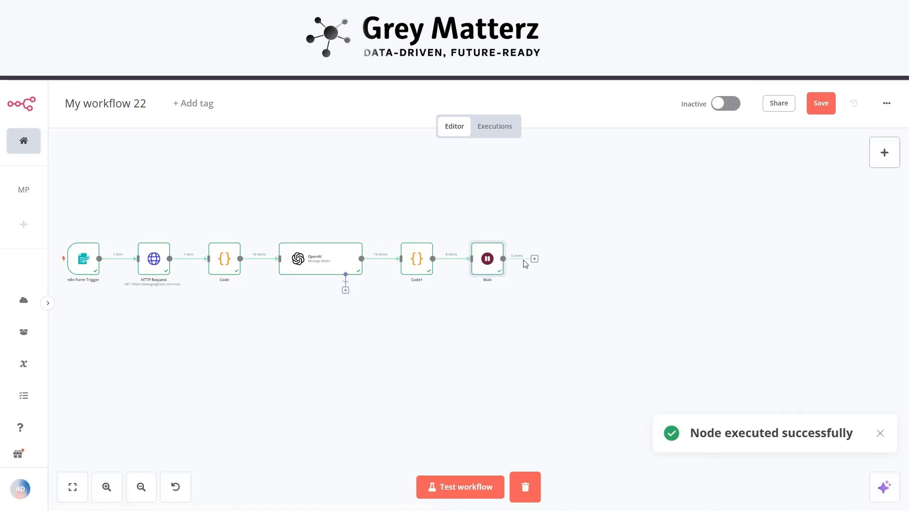
Add a Google Sheets "Append row in sheet" node after Wait and connect it with the first saved Google Sheets credential
{"action": "left_click", "coordinate": [535, 260]}
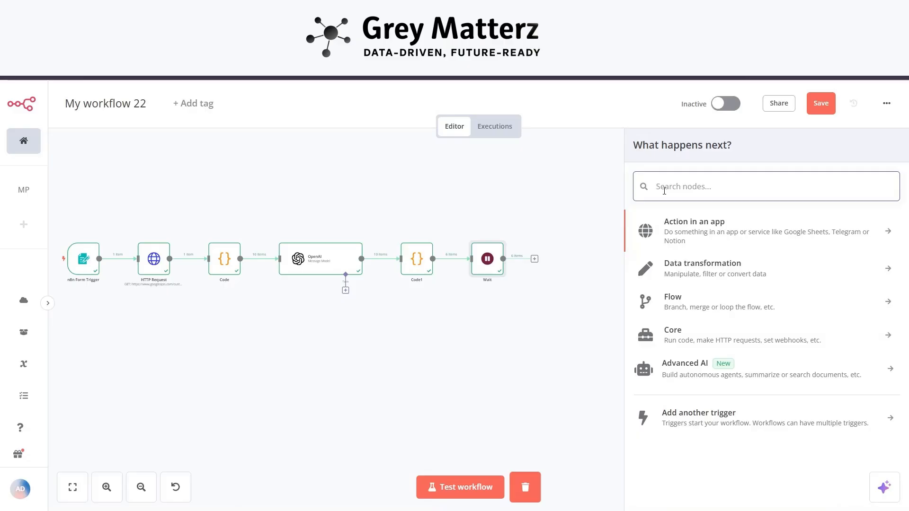
{"action": "type", "text": "google s"}
{"action": "left_click", "coordinate": [688, 225]}
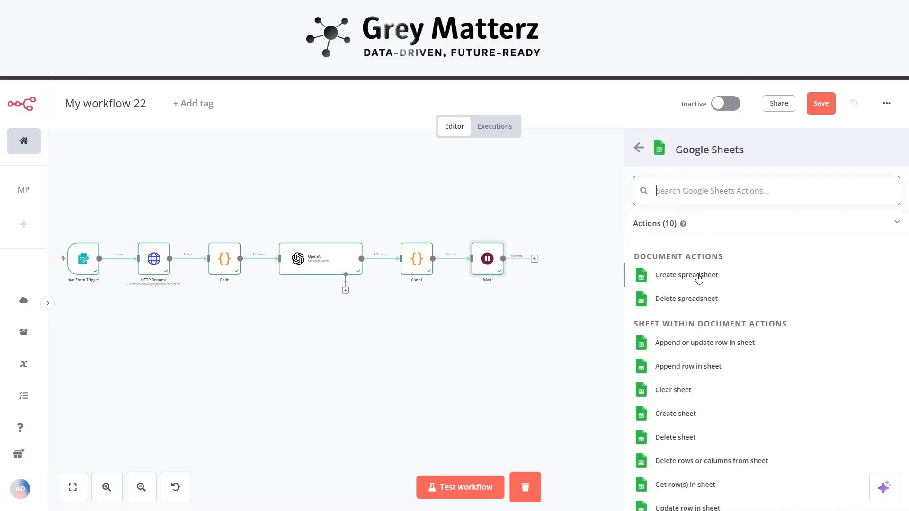
{"action": "left_click", "coordinate": [706, 373]}
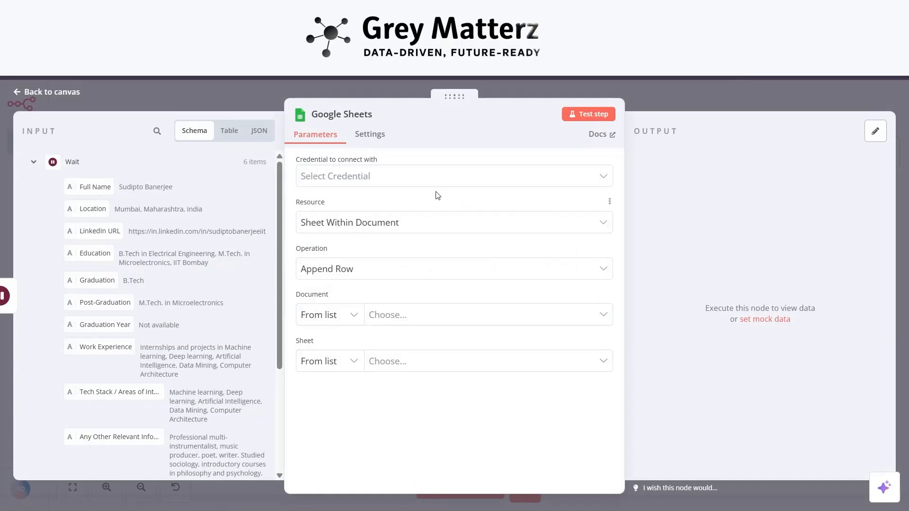
{"action": "left_click", "coordinate": [410, 184]}
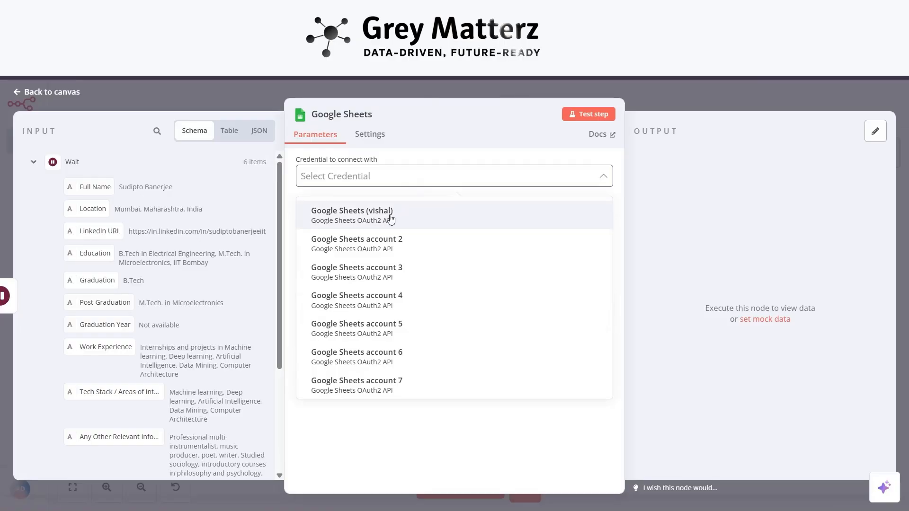
{"action": "scroll", "coordinate": [389, 218], "scroll_direction": "down", "scroll_amount": 1}
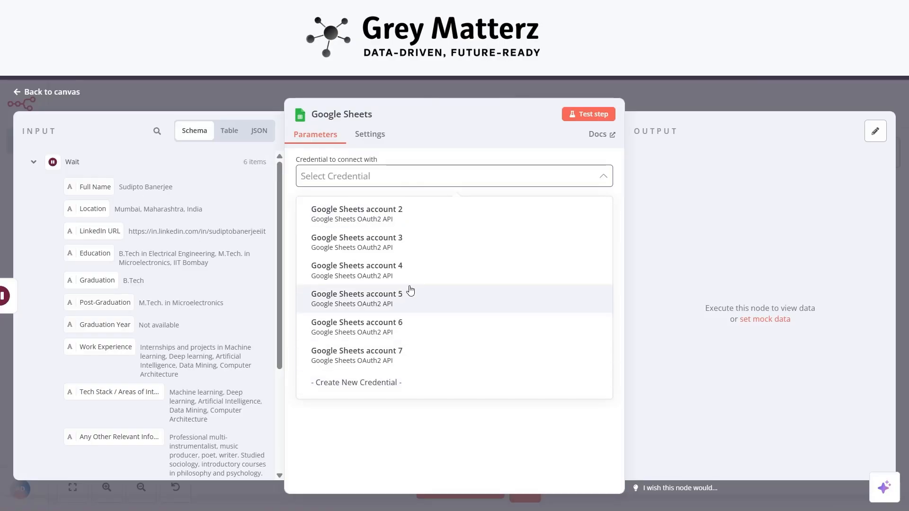
{"action": "scroll", "coordinate": [387, 298], "scroll_direction": "up", "scroll_amount": 1}
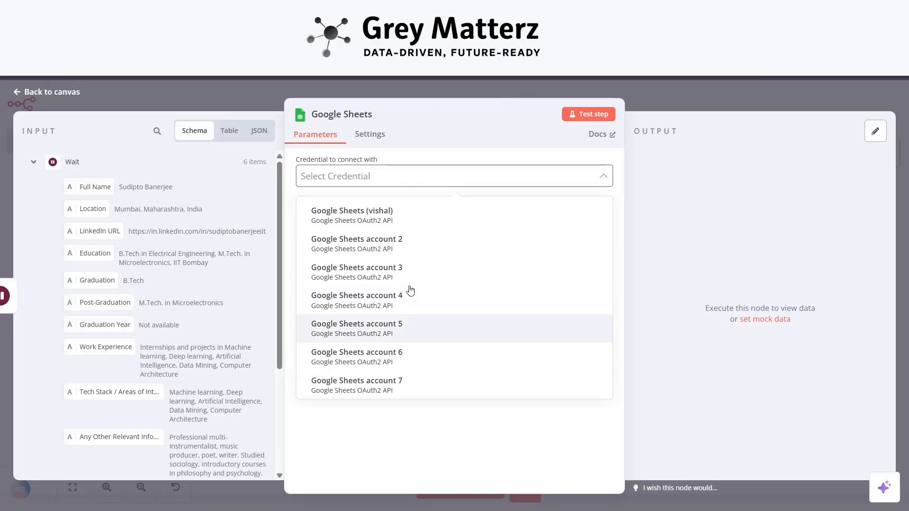
{"action": "left_click", "coordinate": [387, 213]}
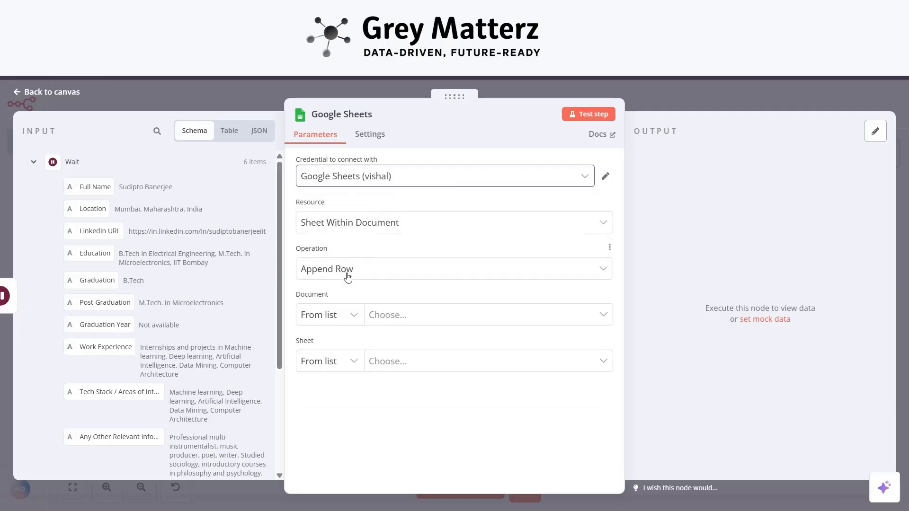
Set the Google Sheets node to append rows to the data sheet of the student_data document
{"action": "left_click", "coordinate": [398, 320]}
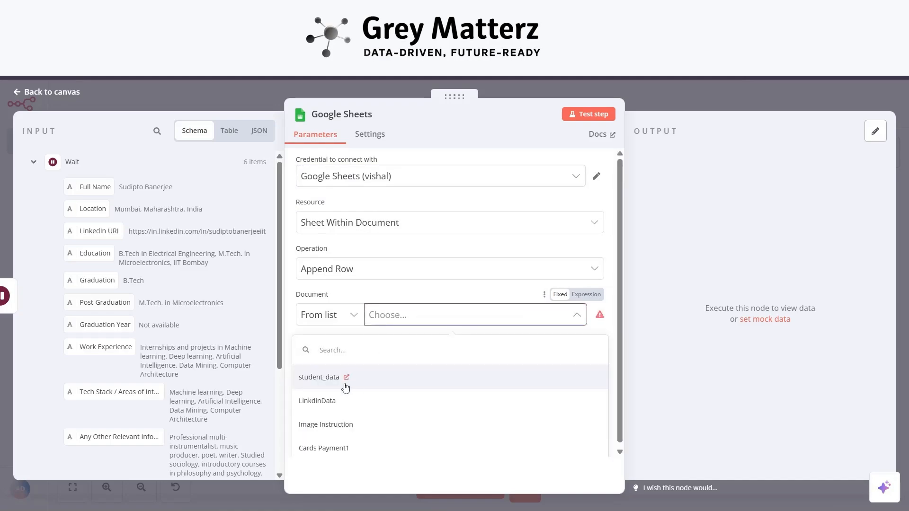
{"action": "left_click", "coordinate": [383, 385]}
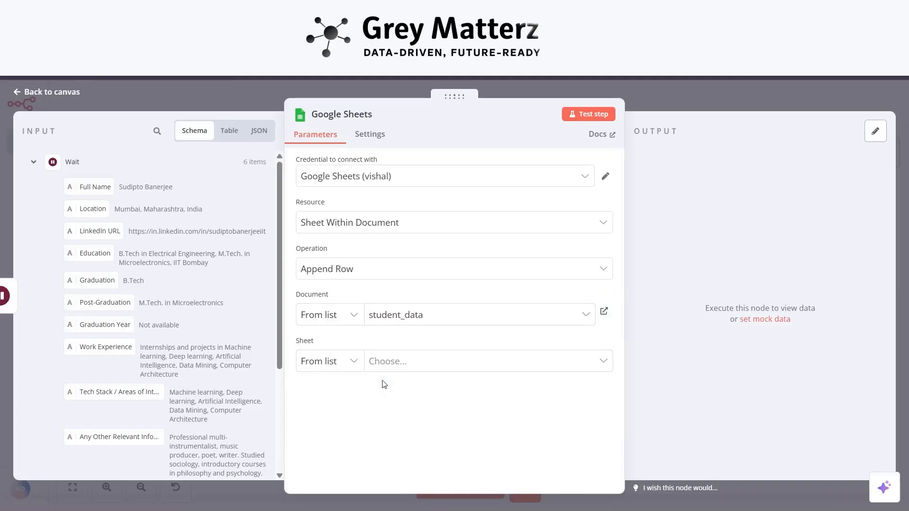
{"action": "left_click", "coordinate": [414, 365]}
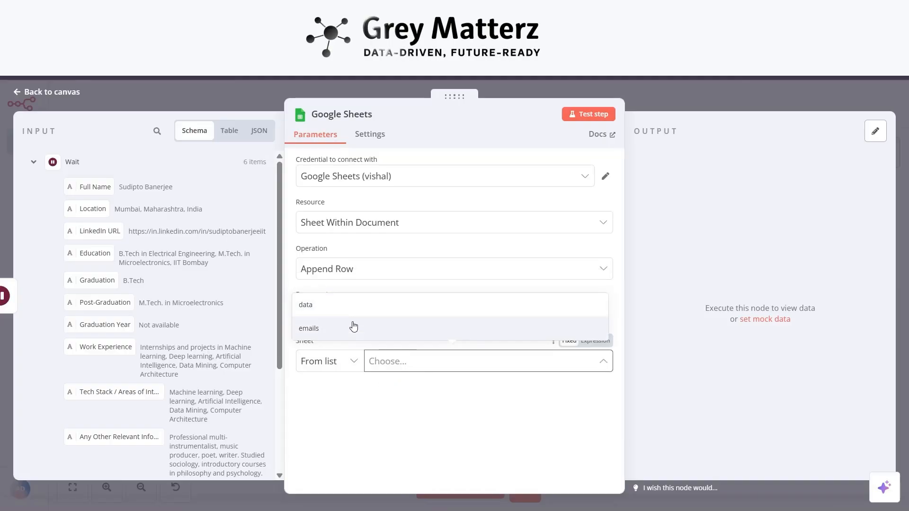
{"action": "left_click", "coordinate": [355, 316]}
{"action": "left_click", "coordinate": [442, 366]}
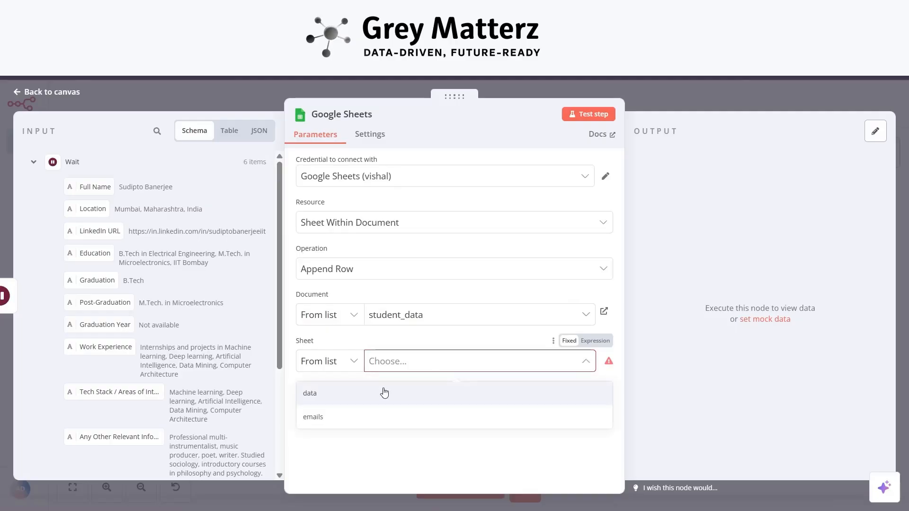
{"action": "left_click", "coordinate": [383, 392]}
Examine the column headers of the data sheet in the student_data spreadsheet in Google Sheets against the node's values to send
{"action": "scroll", "coordinate": [382, 393], "scroll_direction": "down", "scroll_amount": 2}
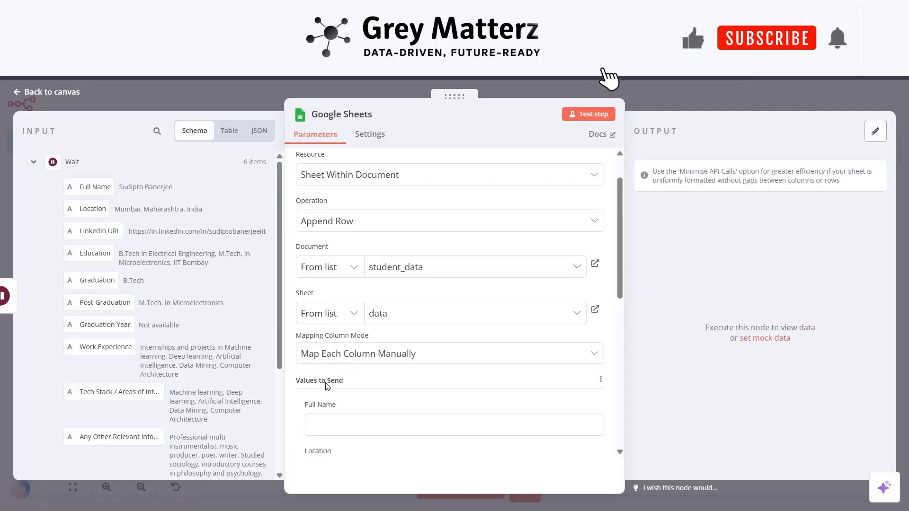
{"action": "scroll", "coordinate": [340, 380], "scroll_direction": "down", "scroll_amount": 2}
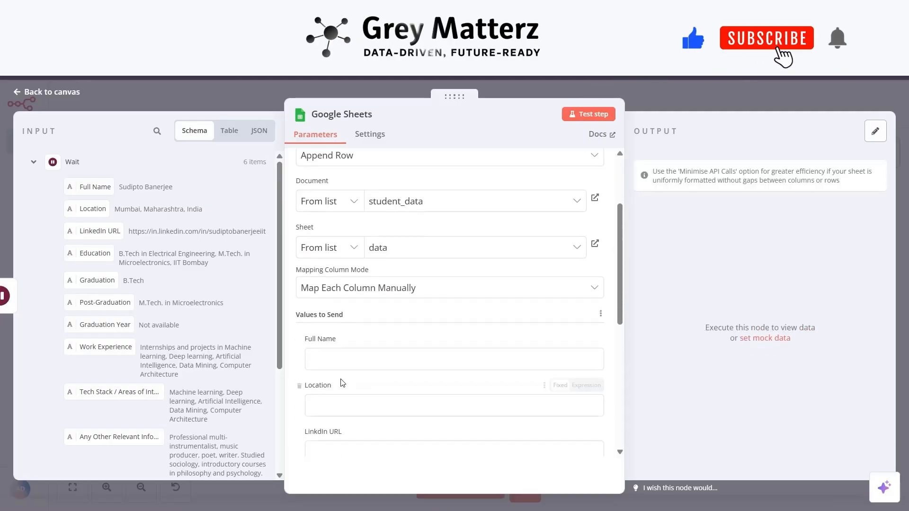
{"action": "scroll", "coordinate": [366, 239], "scroll_direction": "down", "scroll_amount": 2}
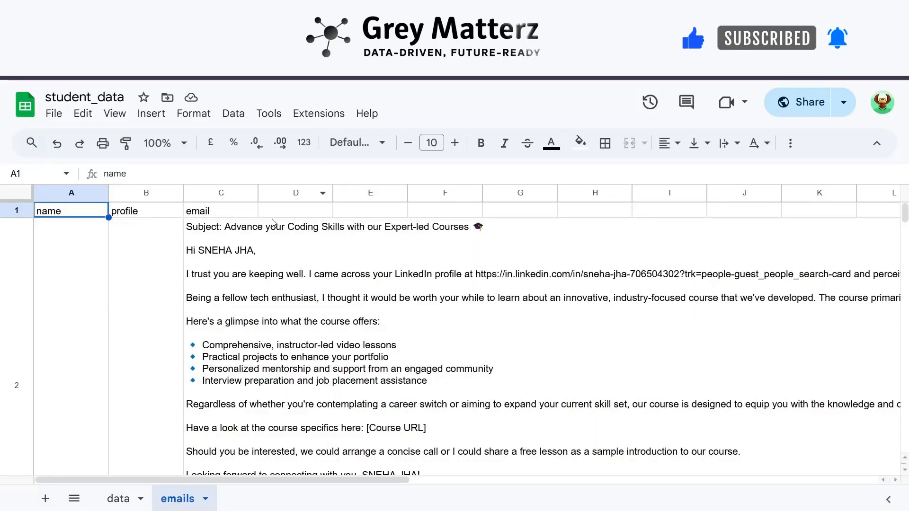
{"action": "left_click", "coordinate": [118, 498]}
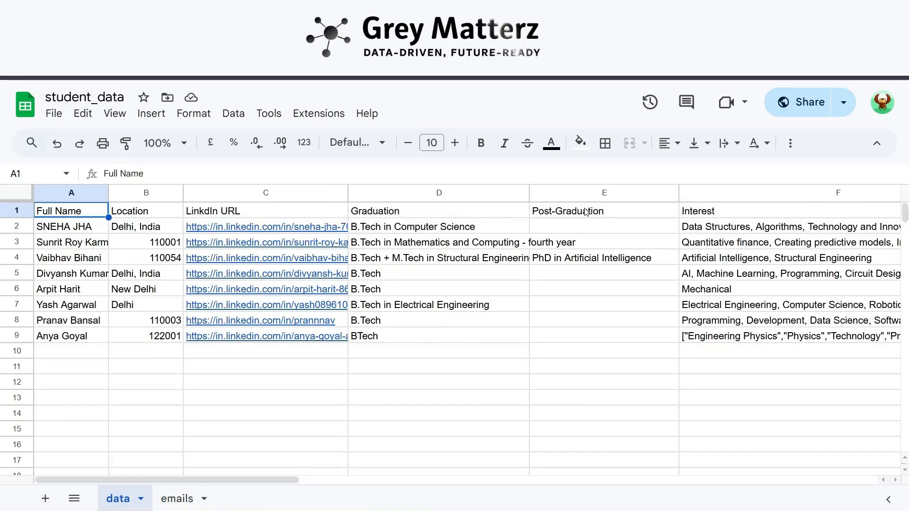
{"action": "scroll", "coordinate": [585, 210], "scroll_direction": "right", "scroll_amount": 10}
{"action": "scroll", "coordinate": [531, 221], "scroll_direction": "left", "scroll_amount": 10}
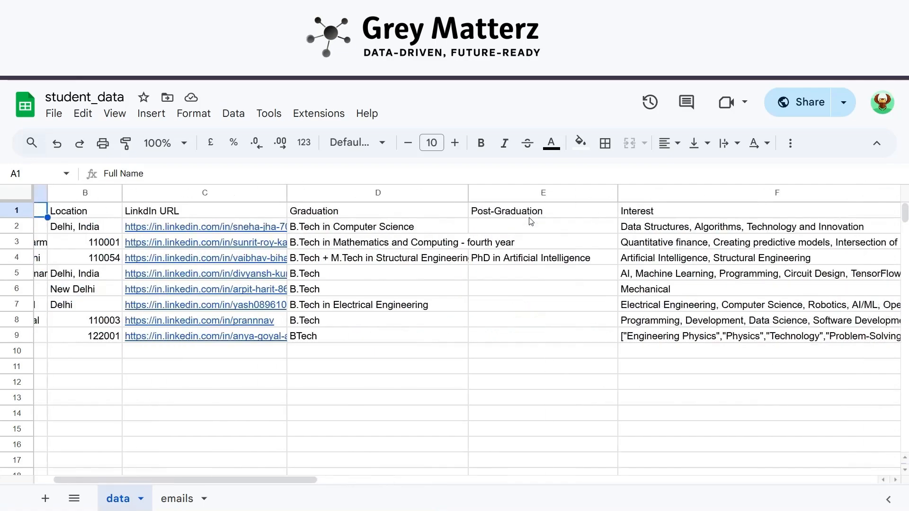
{"action": "scroll", "coordinate": [530, 221], "scroll_direction": "left", "scroll_amount": 2}
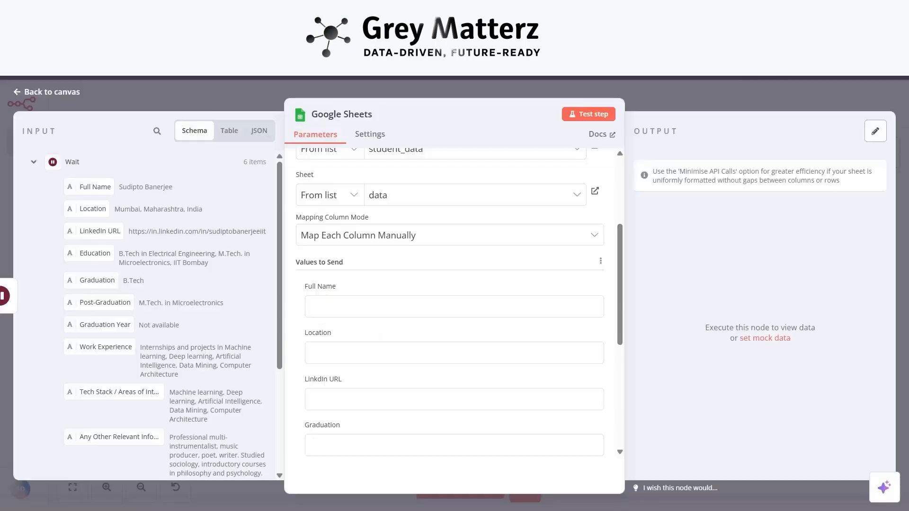
Back in n8n, map the Full Name and Location columns to the matching Full Name and Location fields from Wait
{"action": "scroll", "coordinate": [450, 311], "scroll_direction": "down", "scroll_amount": 2}
{"action": "scroll", "coordinate": [450, 310], "scroll_direction": "down", "scroll_amount": 2}
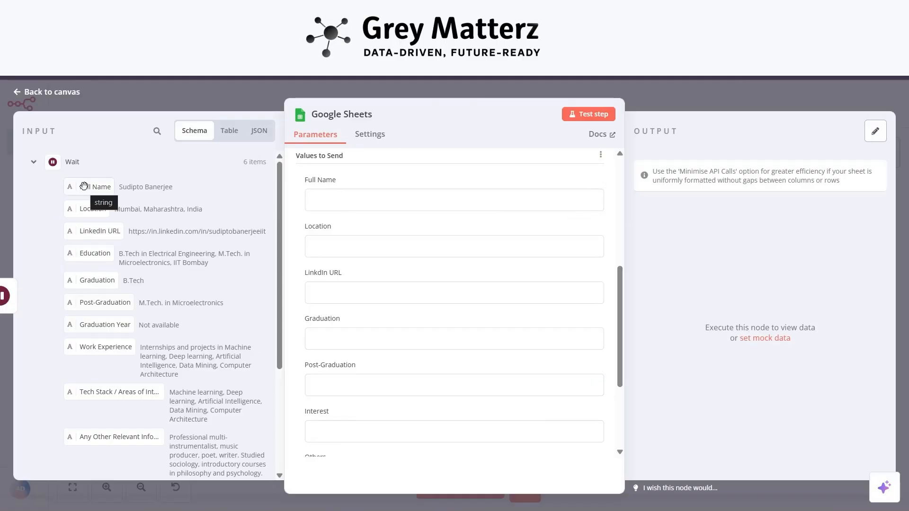
{"action": "left_click_drag", "start_coordinate": [83, 186], "coordinate": [355, 196]}
{"action": "left_click", "coordinate": [384, 175]}
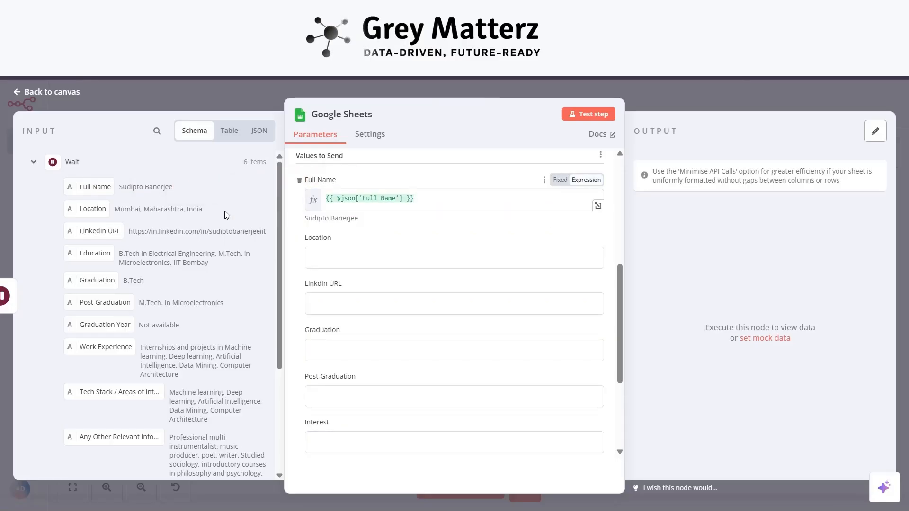
{"action": "left_click_drag", "start_coordinate": [287, 241], "coordinate": [381, 250]}
{"action": "left_click", "coordinate": [401, 229]}
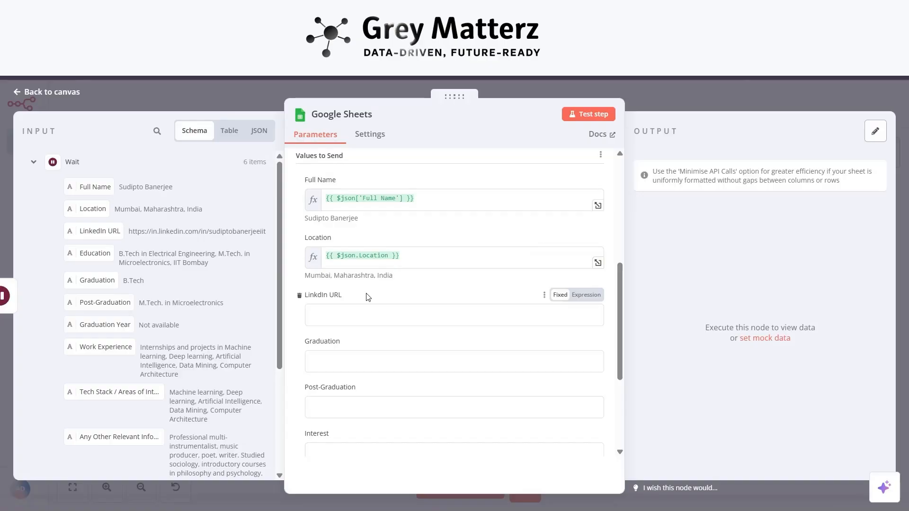
Map the LinkdIn URL, Graduation and Post-Graduation columns to Wait's LinkedIn URL, Graduation and Post-Graduation fields
{"action": "scroll", "coordinate": [375, 280], "scroll_direction": "down", "scroll_amount": 2}
{"action": "left_click", "coordinate": [345, 259]}
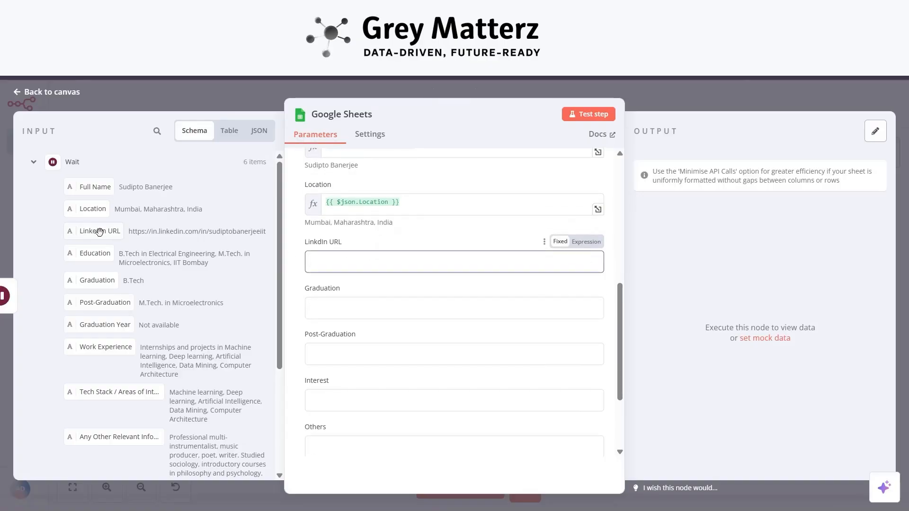
{"action": "left_click_drag", "start_coordinate": [100, 231], "coordinate": [332, 261]}
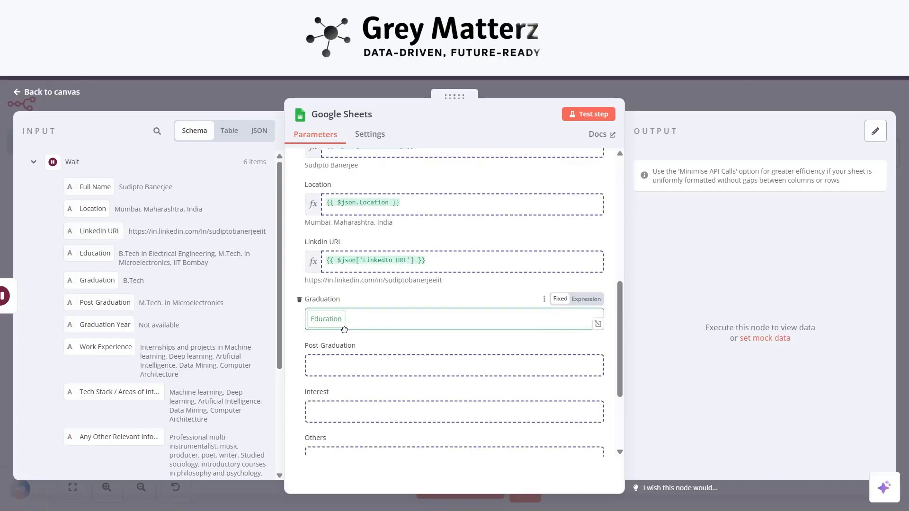
{"action": "scroll", "coordinate": [97, 255], "scroll_direction": "down", "scroll_amount": 1}
{"action": "left_click_drag", "start_coordinate": [97, 244], "coordinate": [312, 319]}
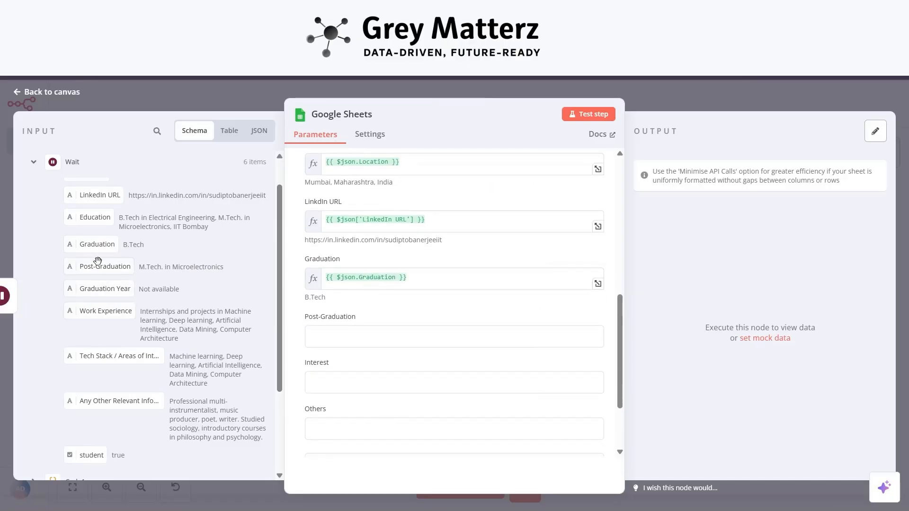
{"action": "left_click_drag", "start_coordinate": [98, 261], "coordinate": [317, 336]}
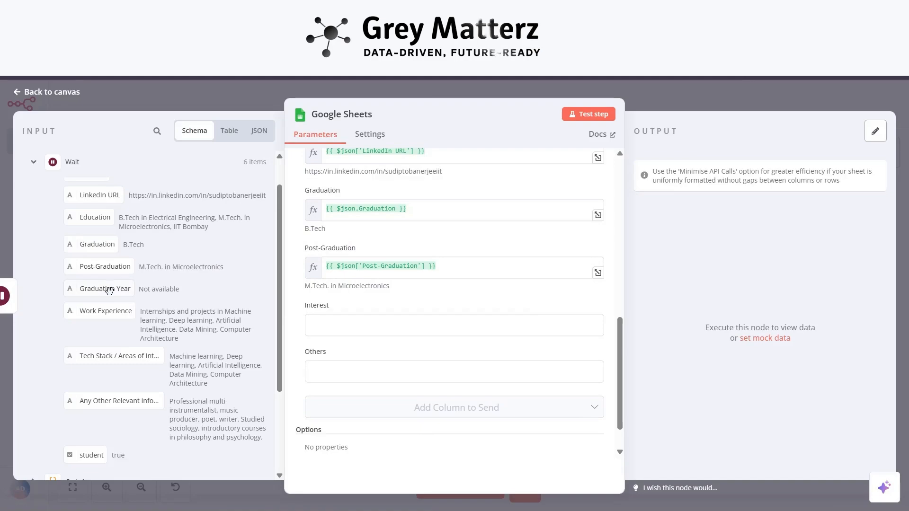
Map the Interest column to Wait's Tech Stack / Areas of Interest field
{"action": "scroll", "coordinate": [114, 293], "scroll_direction": "up", "scroll_amount": 2}
{"action": "scroll", "coordinate": [95, 256], "scroll_direction": "down", "scroll_amount": 3}
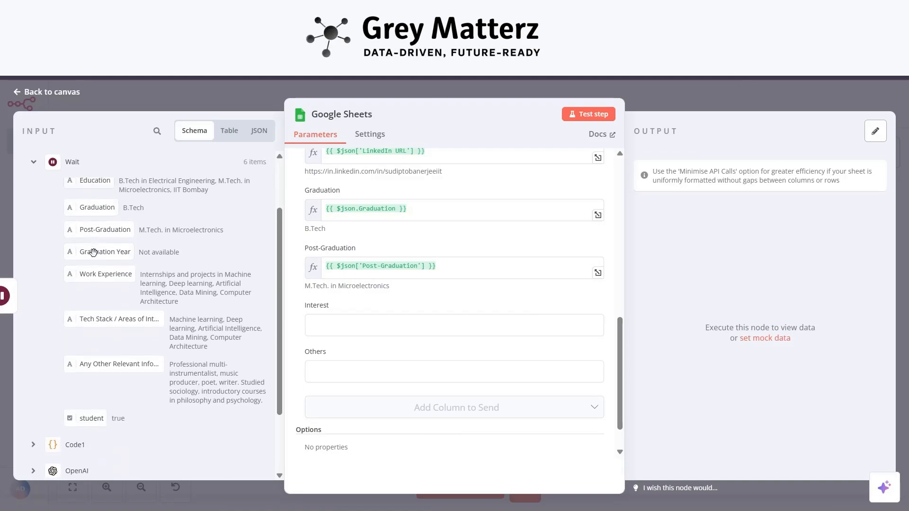
{"action": "scroll", "coordinate": [104, 284], "scroll_direction": "down", "scroll_amount": 1}
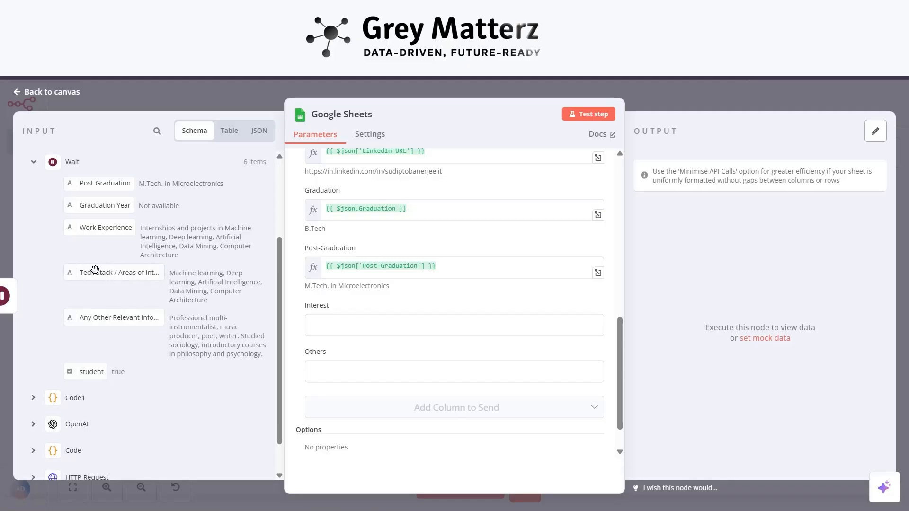
{"action": "left_click_drag", "start_coordinate": [95, 270], "coordinate": [359, 324]}
Fill the Others column with Wait's Work Experience field followed by its Education field, separated by spaces
{"action": "left_click", "coordinate": [325, 379]}
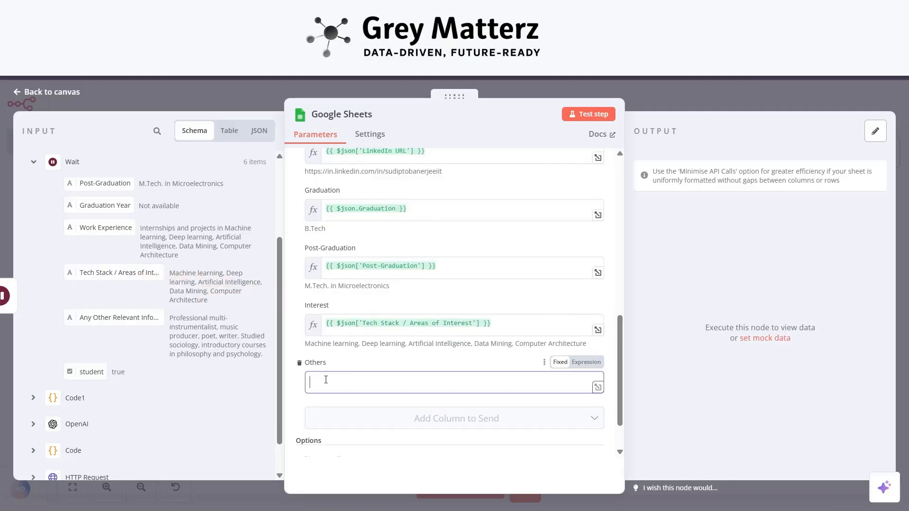
{"action": "left_click_drag", "start_coordinate": [98, 228], "coordinate": [350, 381]}
{"action": "left_click", "coordinate": [447, 385]}
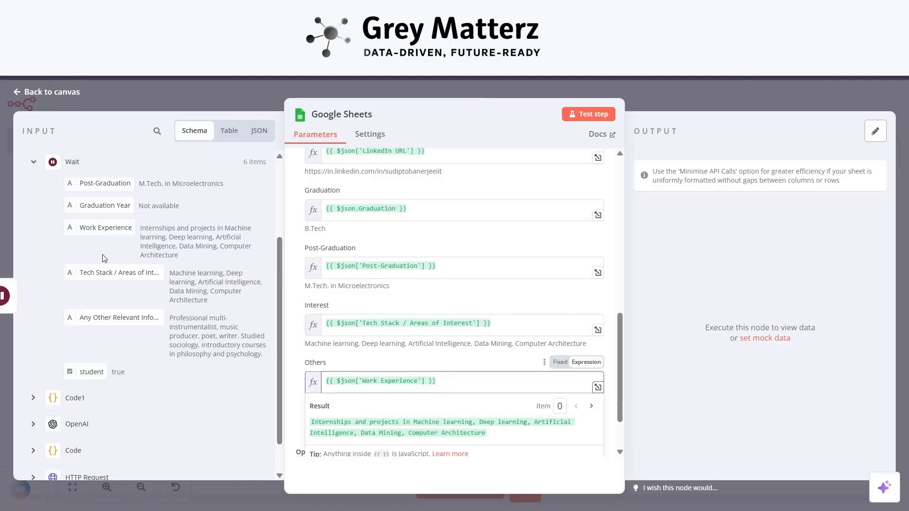
{"action": "scroll", "coordinate": [103, 256], "scroll_direction": "up", "scroll_amount": 3}
{"action": "left_click_drag", "start_coordinate": [92, 206], "coordinate": [488, 382]}
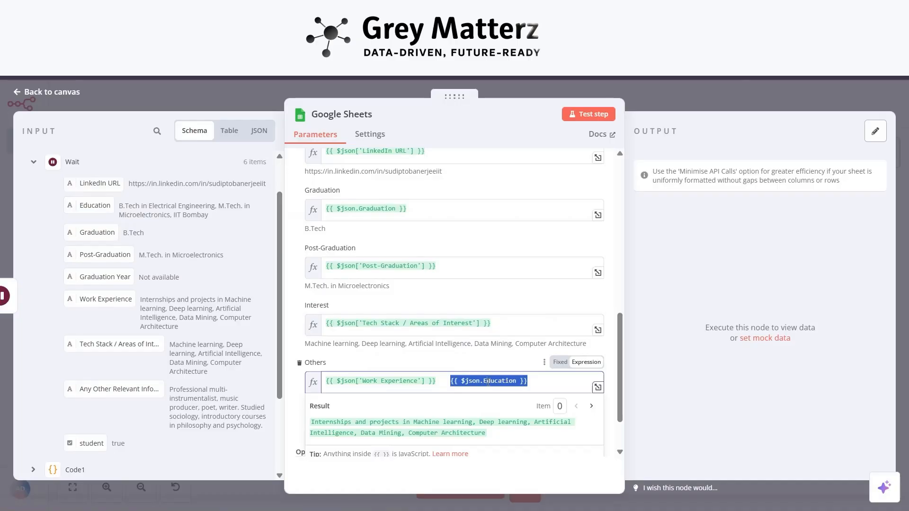
{"action": "left_click", "coordinate": [440, 360]}
Check the column mappings from Full Name to Others and test the Google Sheets node
{"action": "scroll", "coordinate": [379, 366], "scroll_direction": "up", "scroll_amount": 10}
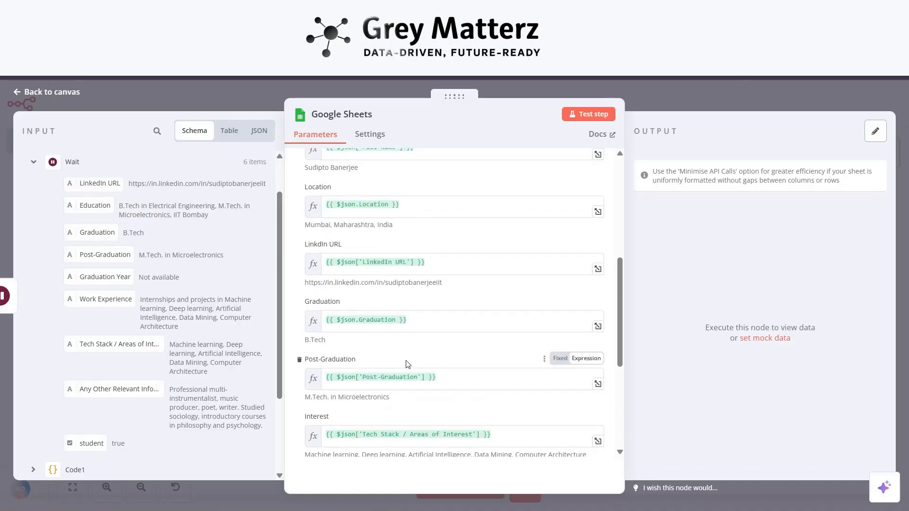
{"action": "scroll", "coordinate": [406, 361], "scroll_direction": "down", "scroll_amount": 5}
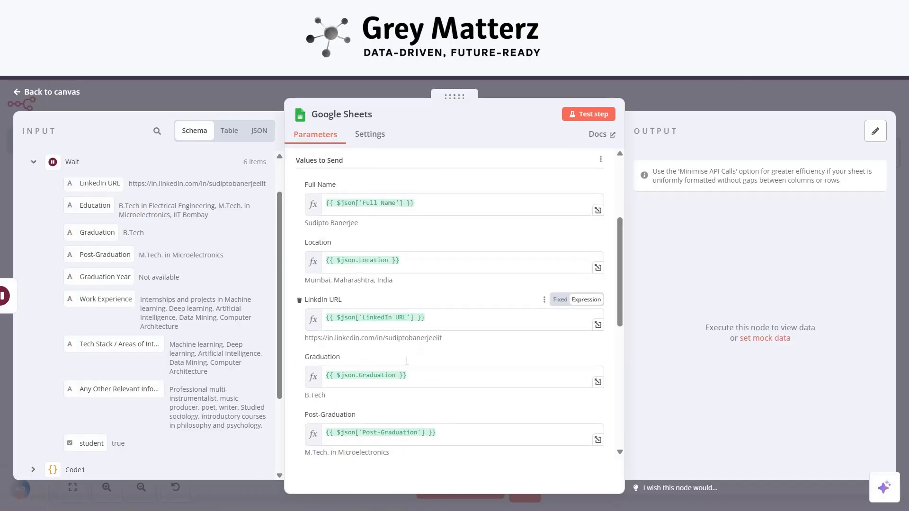
{"action": "scroll", "coordinate": [405, 361], "scroll_direction": "up", "scroll_amount": 5}
{"action": "left_click", "coordinate": [583, 117]}
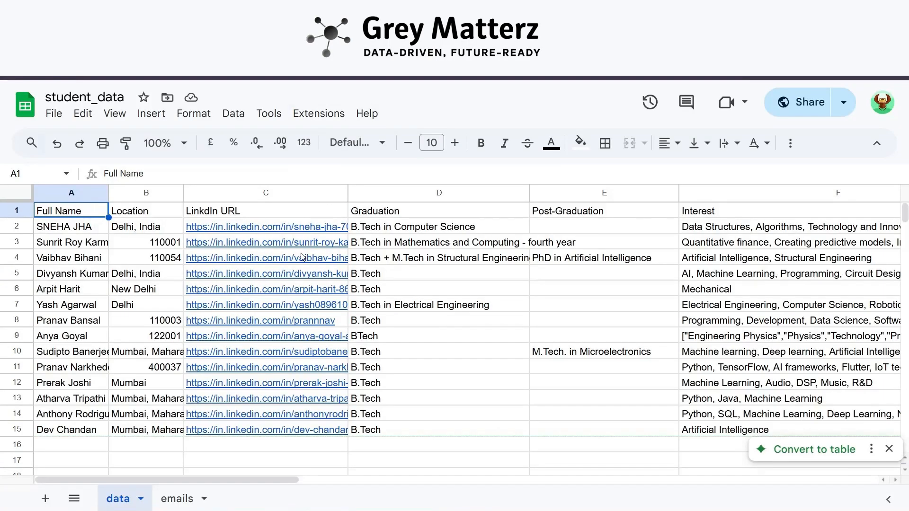
Switch to the student_data spreadsheet, select cell A10 in the data sheet and widen the Location column to fit its full entries
{"action": "left_click", "coordinate": [75, 355]}
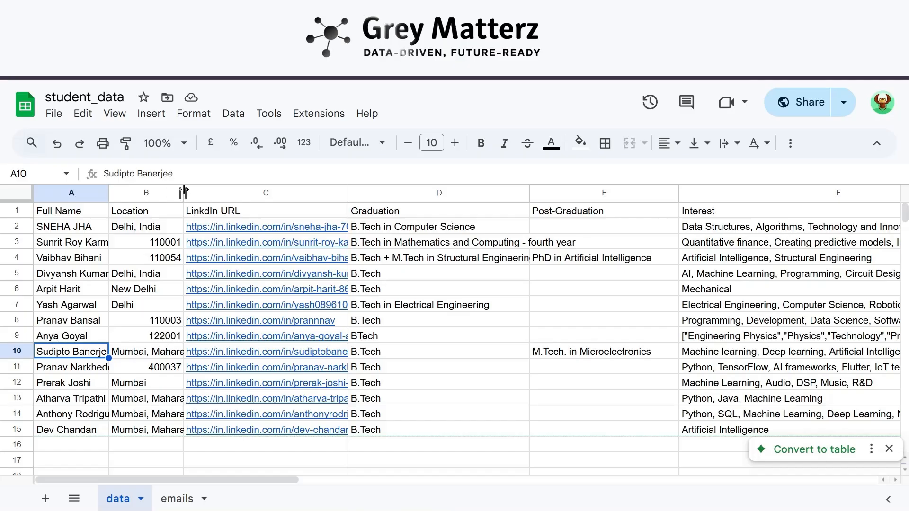
{"action": "left_click_drag", "start_coordinate": [183, 193], "coordinate": [274, 191]}
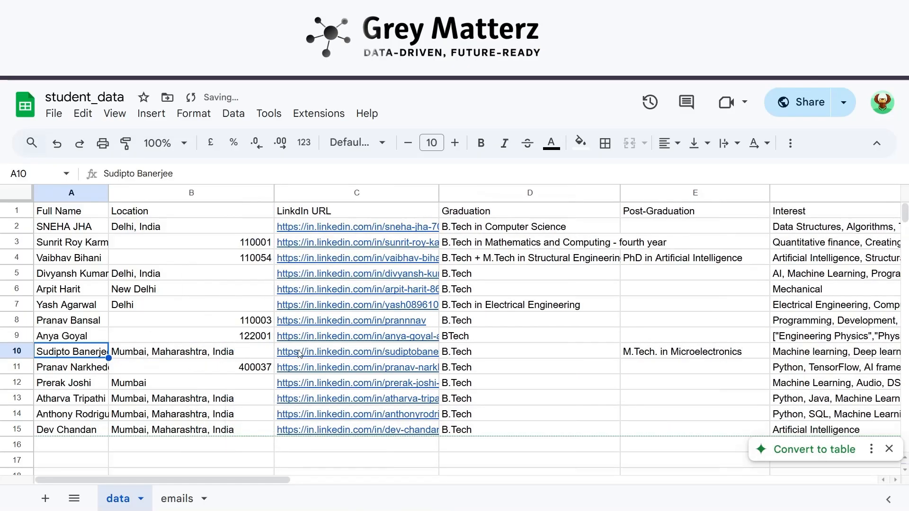
Examine the appended rows in the data sheet across to the Others column, and preview several LinkedIn profile links
{"action": "scroll", "coordinate": [275, 353], "scroll_direction": "right", "scroll_amount": 6}
{"action": "scroll", "coordinate": [275, 353], "scroll_direction": "right", "scroll_amount": 1}
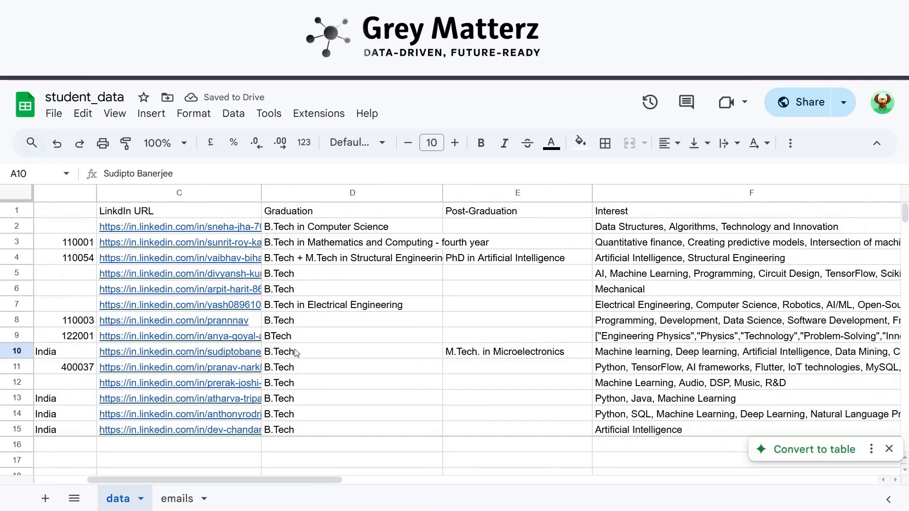
{"action": "scroll", "coordinate": [299, 353], "scroll_direction": "right", "scroll_amount": 2}
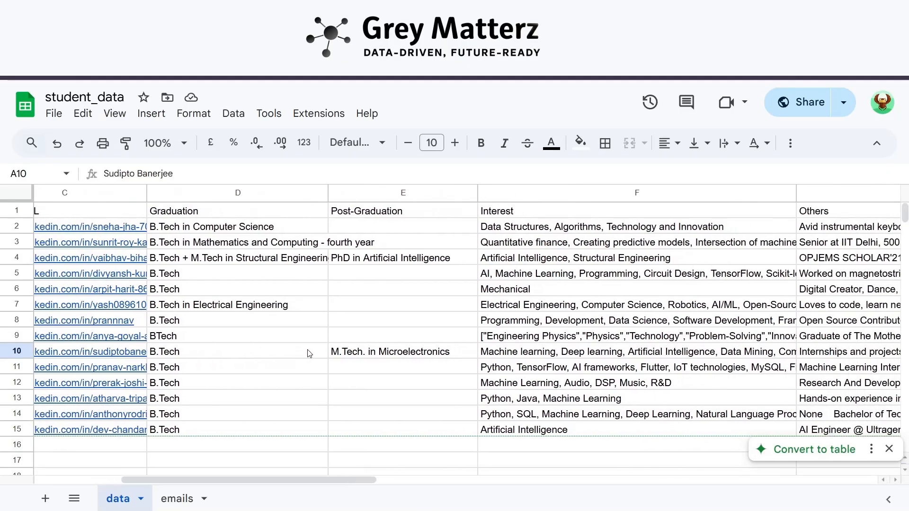
{"action": "scroll", "coordinate": [369, 351], "scroll_direction": "right", "scroll_amount": 6}
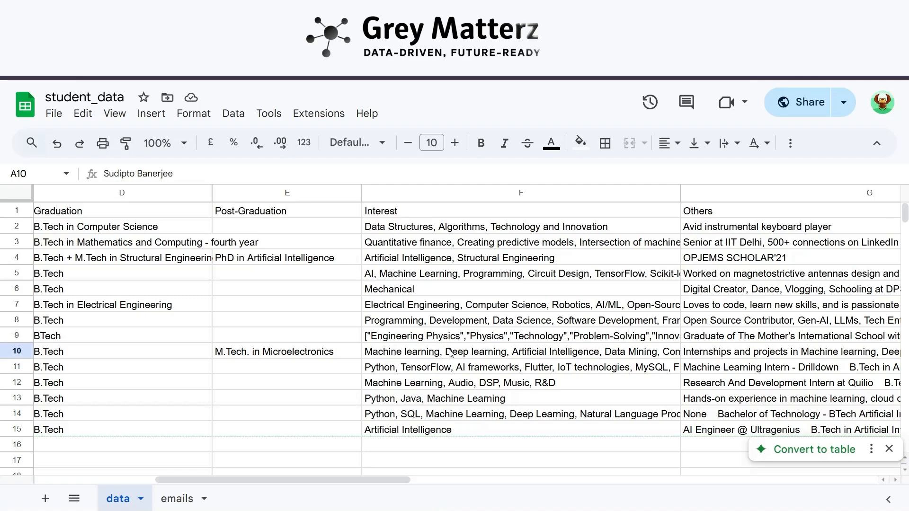
{"action": "scroll", "coordinate": [449, 353], "scroll_direction": "right", "scroll_amount": 6}
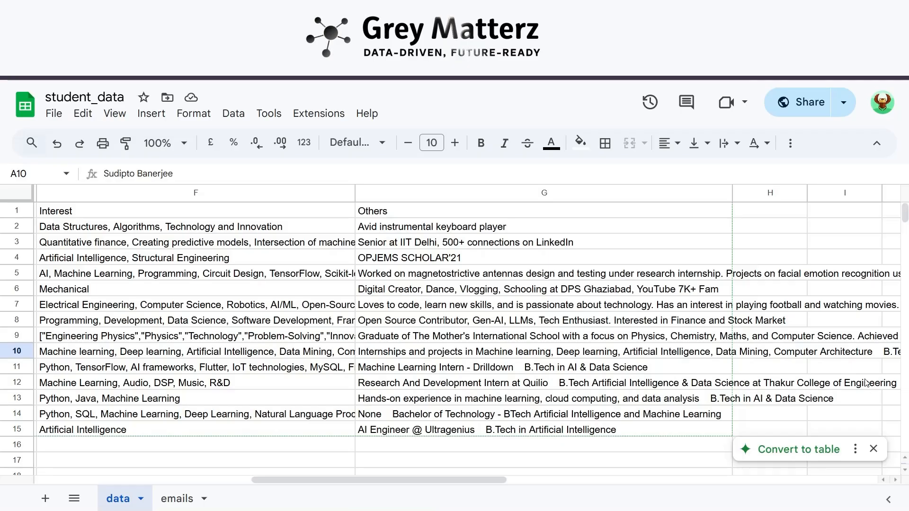
{"action": "scroll", "coordinate": [461, 364], "scroll_direction": "left", "scroll_amount": 10}
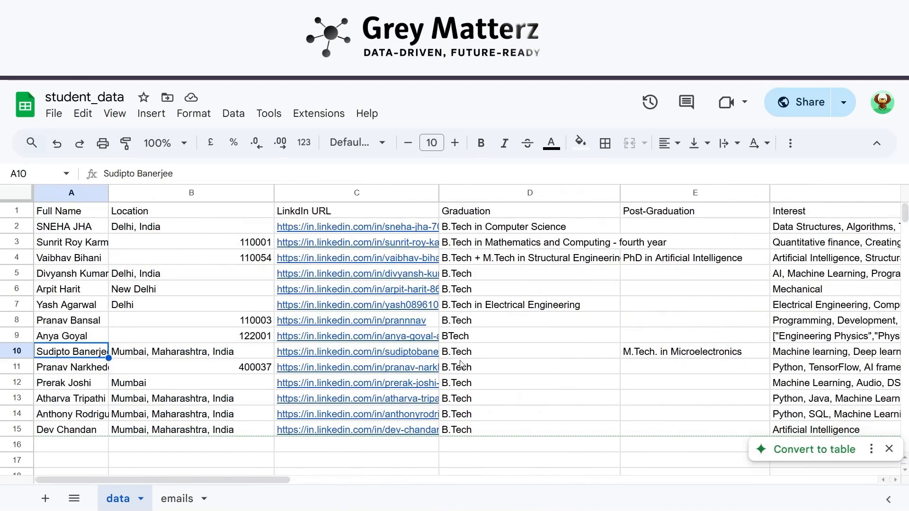
{"action": "mouse_move", "coordinate": [402, 227]}
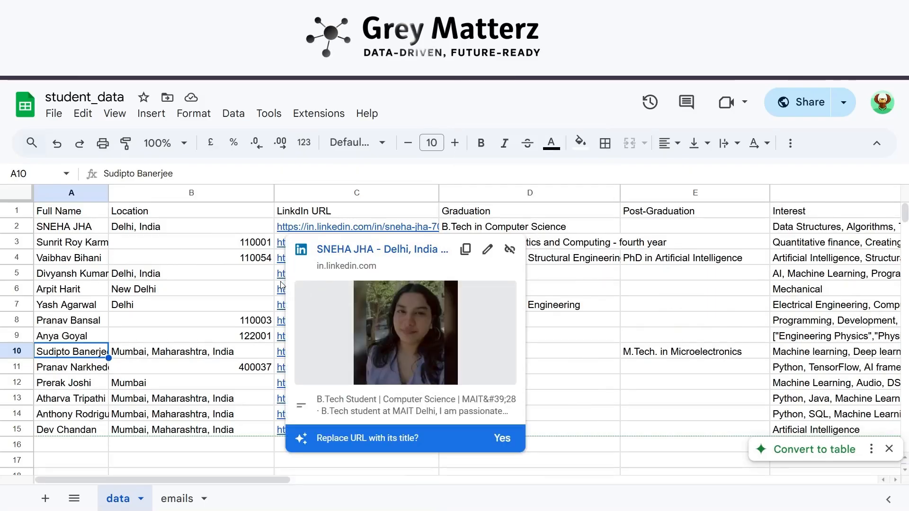
{"action": "mouse_move", "coordinate": [281, 291]}
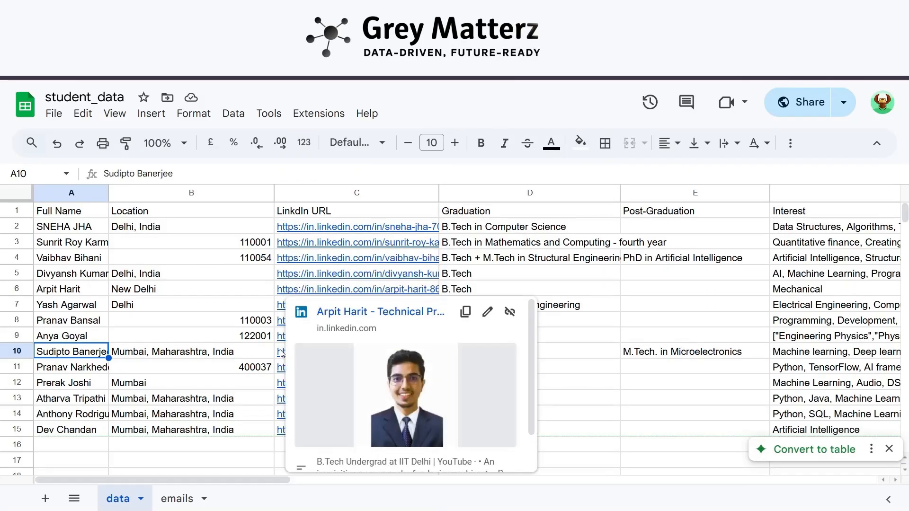
{"action": "mouse_move", "coordinate": [284, 353]}
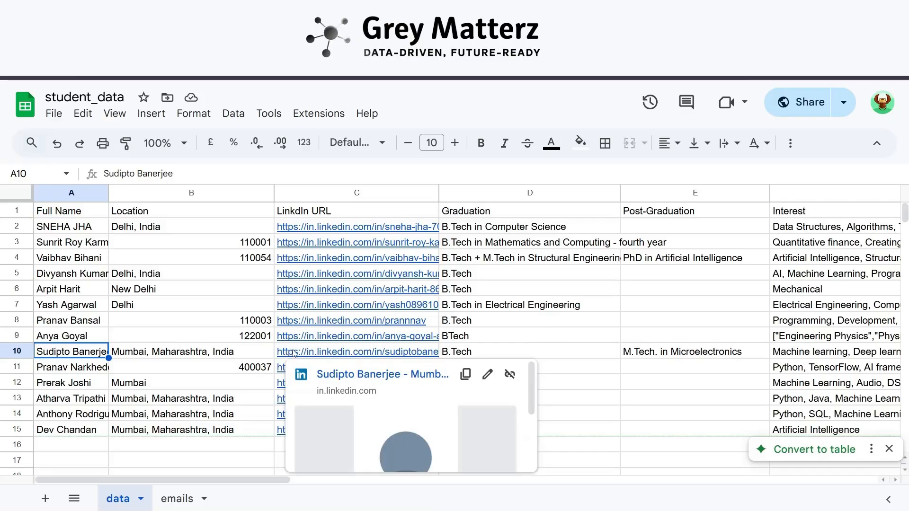
Switch back to n8n, return to the workflow canvas and move the Google Sheets node farther away from the Wait node
{"action": "mouse_move", "coordinate": [292, 339]}
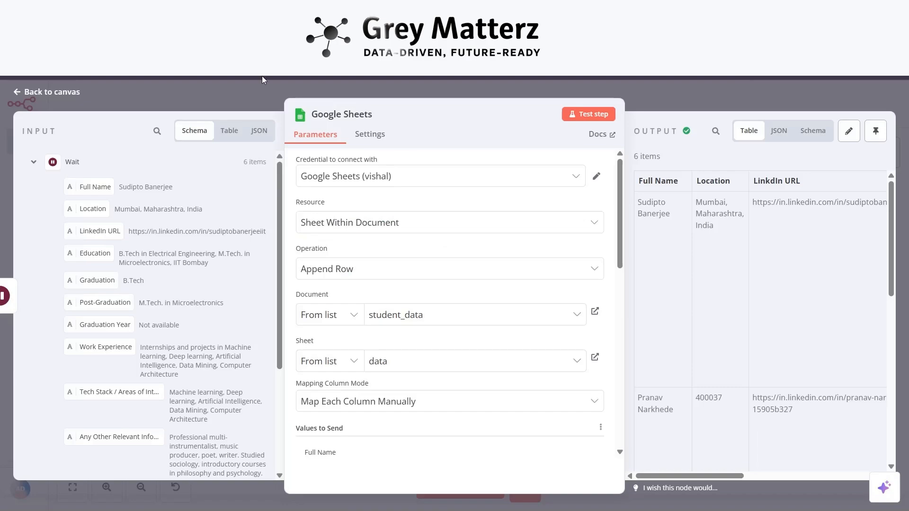
{"action": "left_click", "coordinate": [61, 92]}
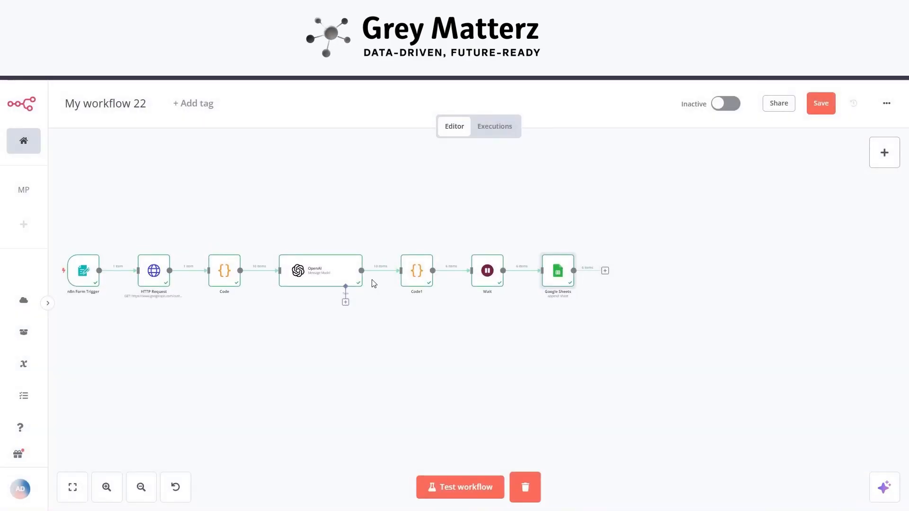
{"action": "scroll", "coordinate": [373, 283], "scroll_direction": "right", "scroll_amount": 3}
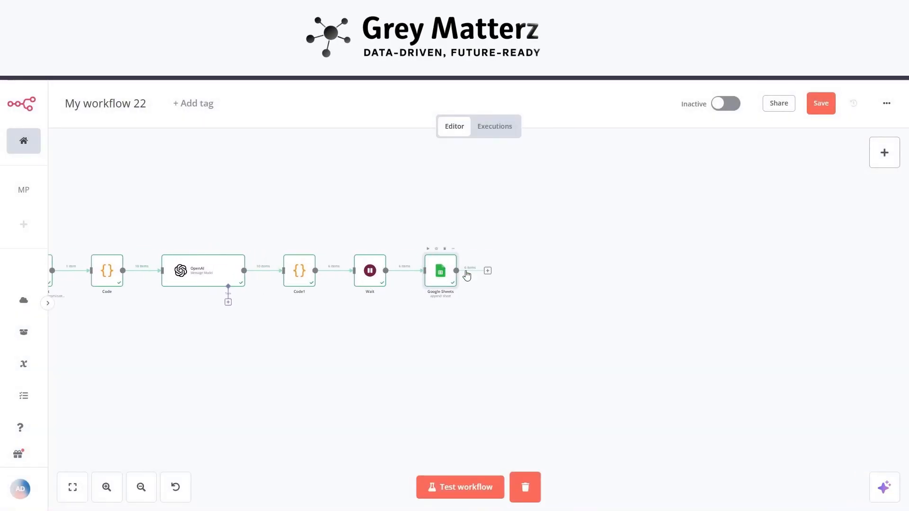
{"action": "left_click_drag", "start_coordinate": [446, 273], "coordinate": [483, 273]}
{"action": "scroll", "coordinate": [569, 289], "scroll_direction": "right", "scroll_amount": 3}
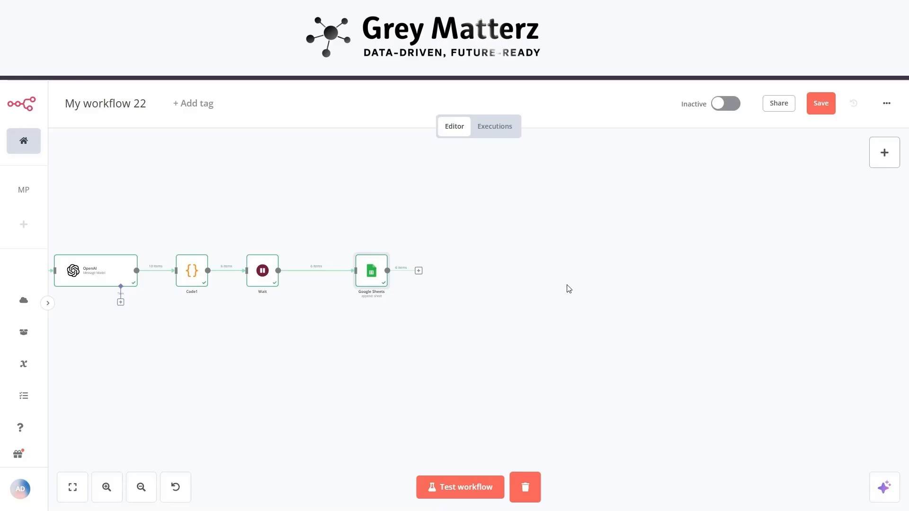
Add an OpenAI node with the Message a Model action after the Google Sheets node
{"action": "left_click", "coordinate": [418, 271]}
{"action": "type", "text": "openai"}
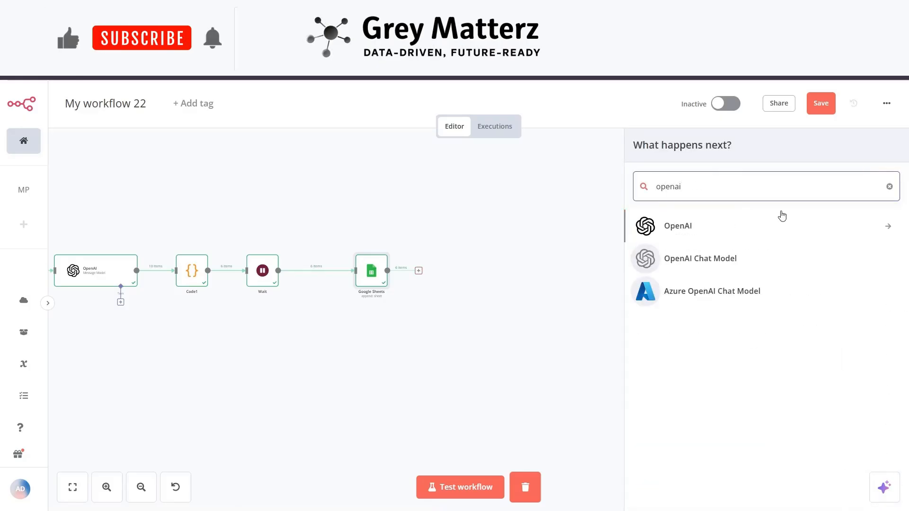
{"action": "key", "text": "Return"}
{"action": "left_click", "coordinate": [697, 417]}
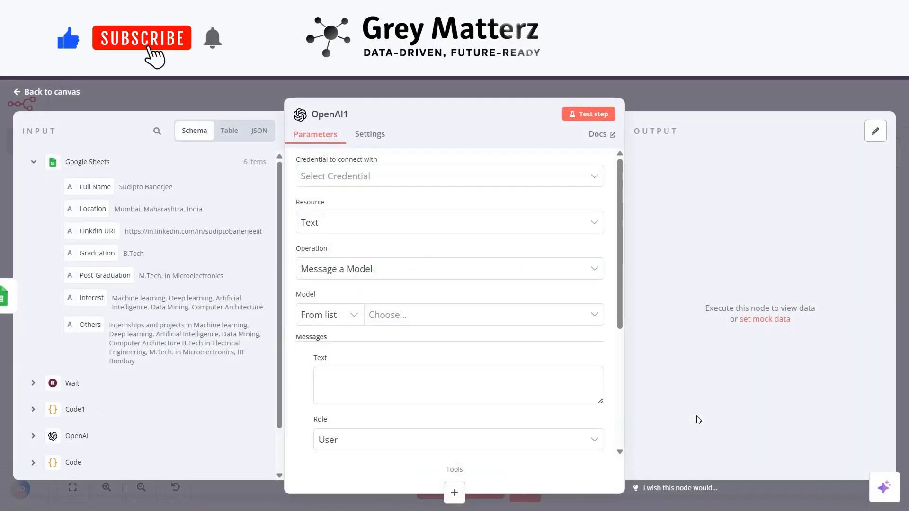
Configure the OpenAI1 node with the Open_Ai credential, the GPT-3.5-TURBO model and the System message role
{"action": "left_click", "coordinate": [407, 177]}
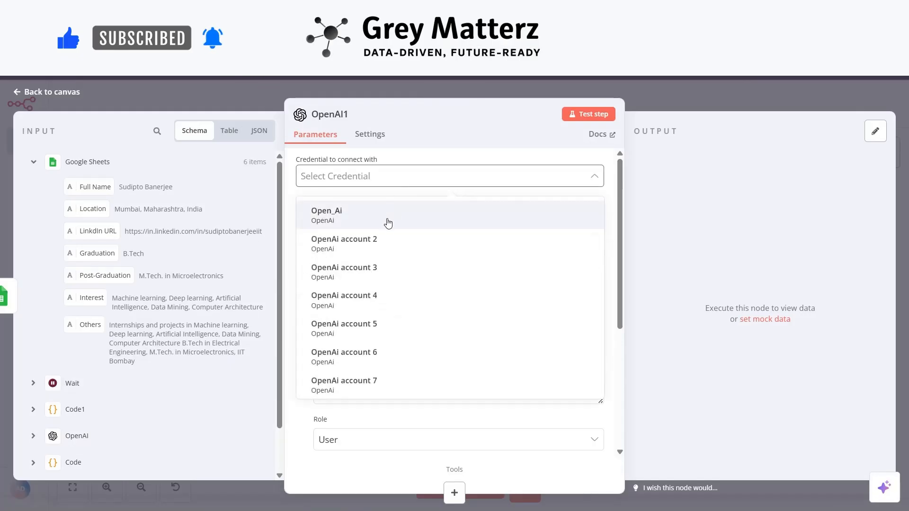
{"action": "left_click", "coordinate": [388, 223]}
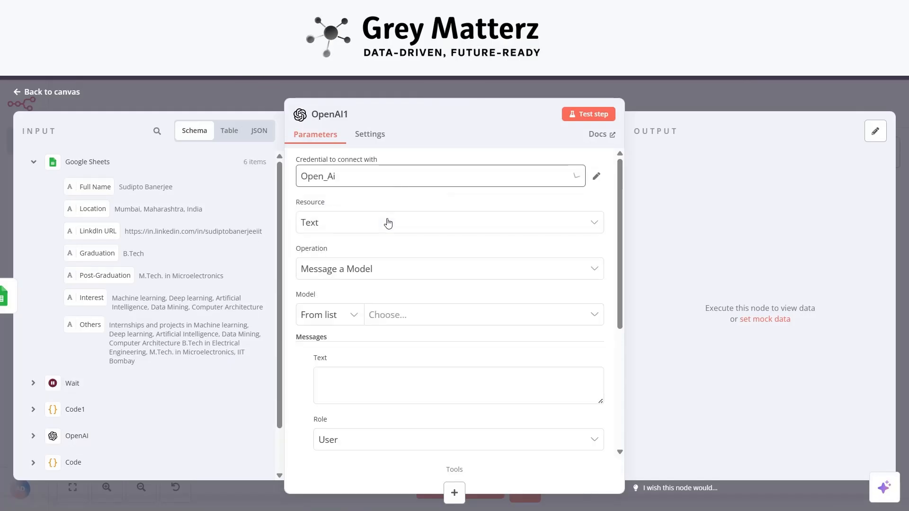
{"action": "left_click", "coordinate": [399, 314]}
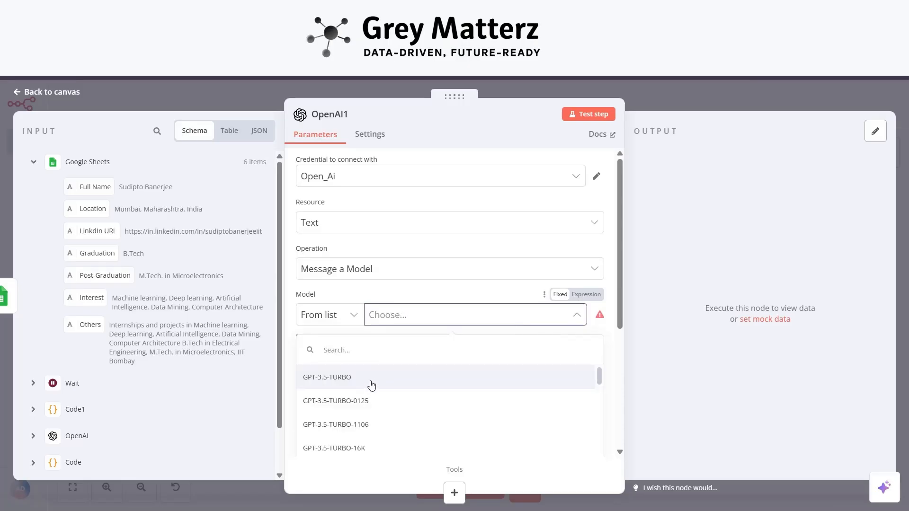
{"action": "left_click", "coordinate": [371, 386]}
{"action": "scroll", "coordinate": [372, 385], "scroll_direction": "down", "scroll_amount": 2}
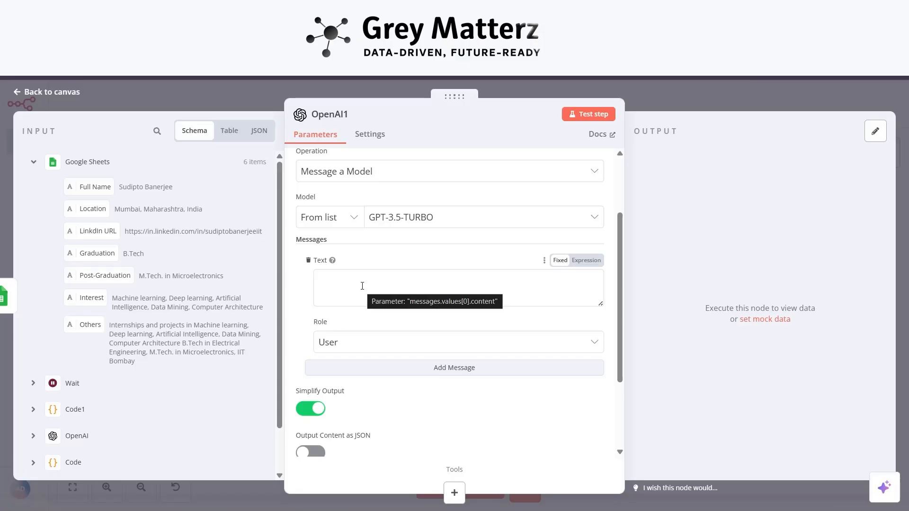
{"action": "left_click", "coordinate": [352, 344]}
{"action": "left_click", "coordinate": [361, 434]}
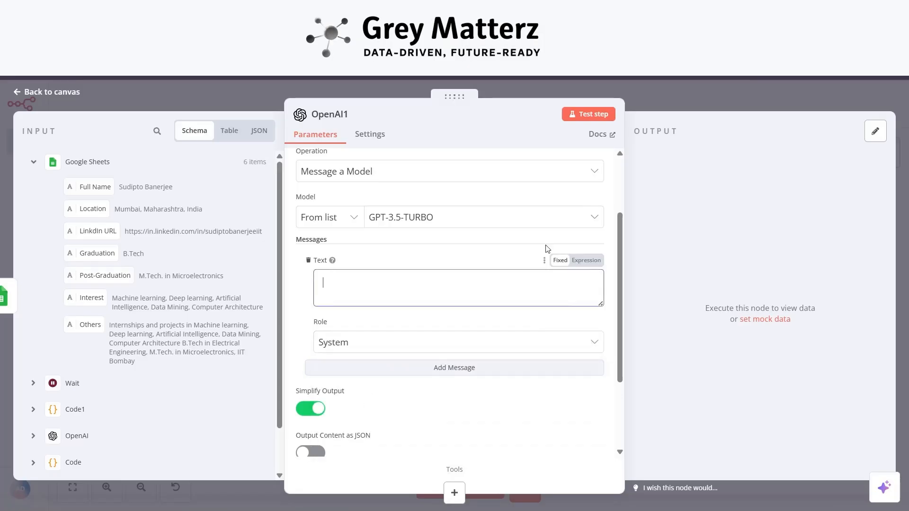
Open the message text as an expression in the expanded editor and copy the email template, Subject through Website, from Notepad
{"action": "left_click", "coordinate": [586, 261]}
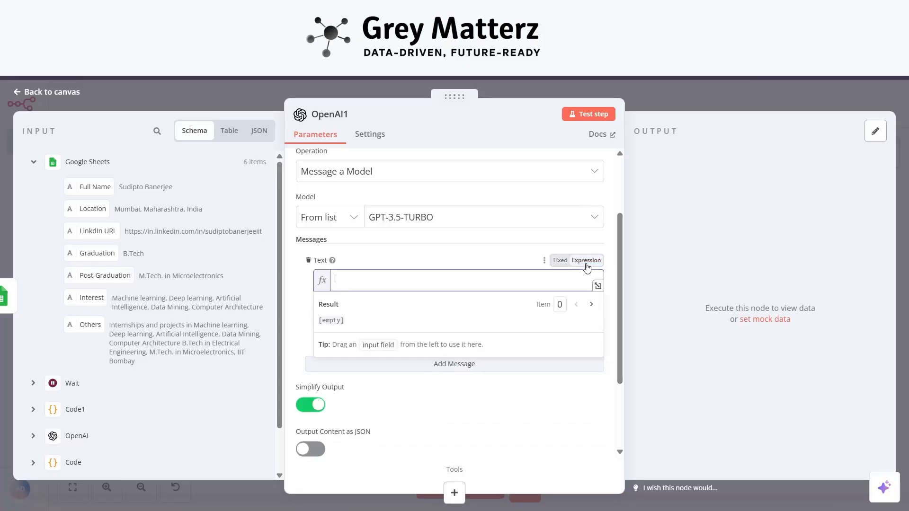
{"action": "left_click", "coordinate": [597, 286]}
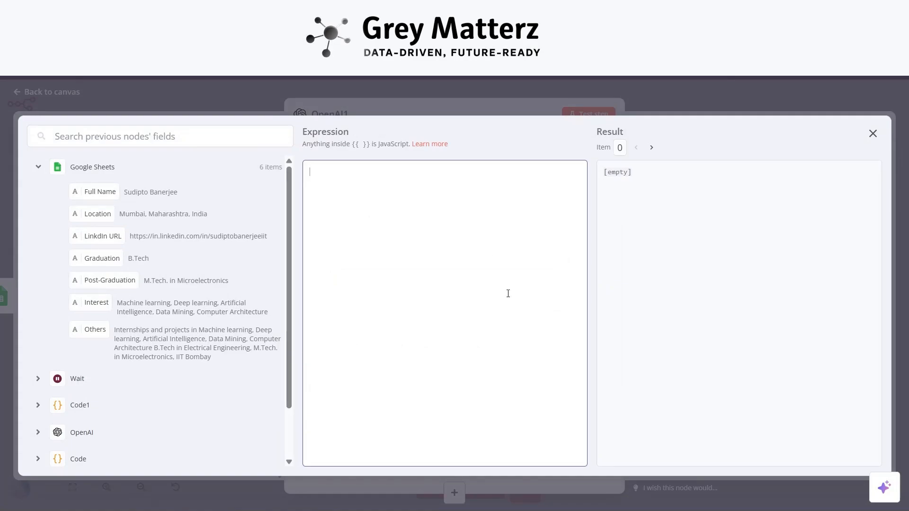
{"action": "left_click", "coordinate": [567, 508]}
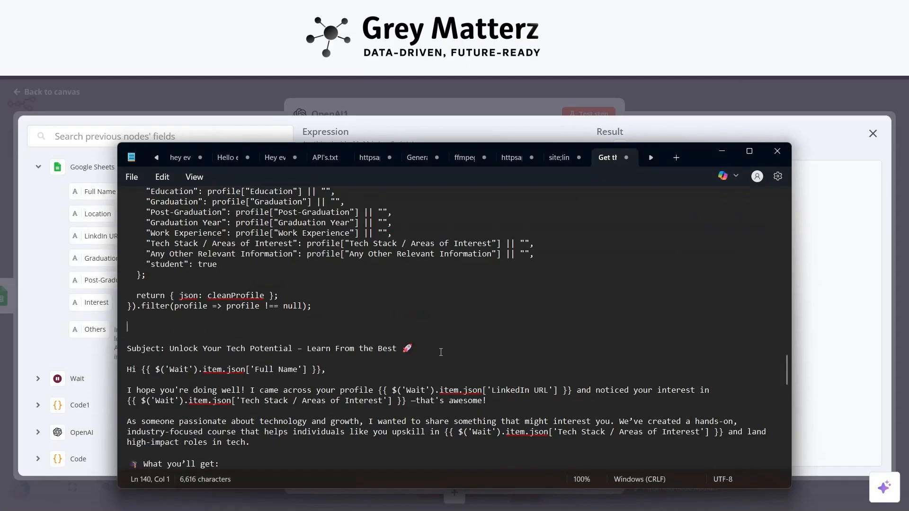
{"action": "scroll", "coordinate": [441, 352], "scroll_direction": "down", "scroll_amount": 20}
{"action": "scroll", "coordinate": [256, 383], "scroll_direction": "up", "scroll_amount": 12}
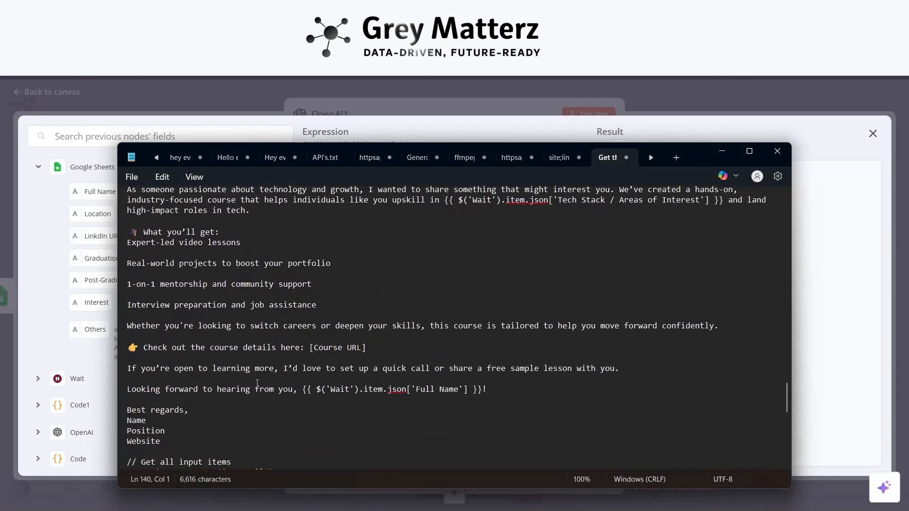
{"action": "left_click_drag", "start_coordinate": [160, 441], "coordinate": [119, 301]}
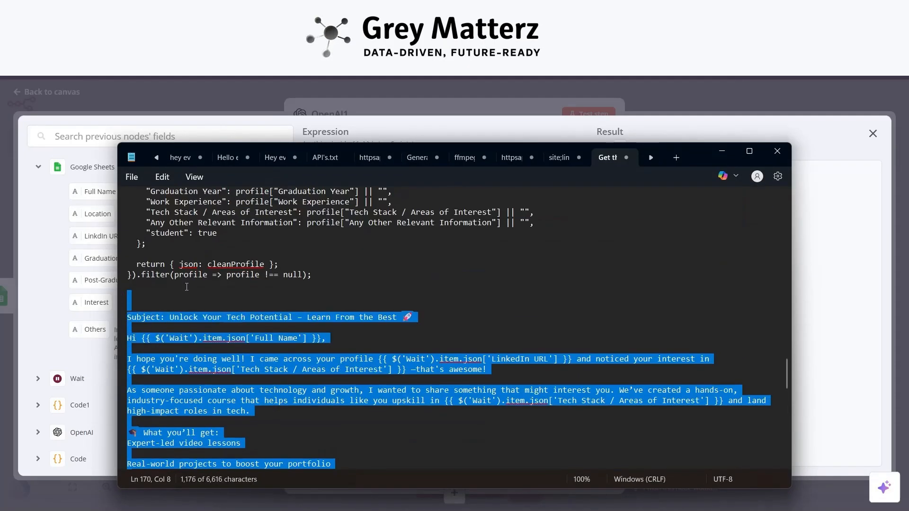
{"action": "key", "text": "ctrl+c"}
Paste the email template into the message expression and remove the blank lines above its Subject line
{"action": "left_click", "coordinate": [721, 151]}
{"action": "left_click", "coordinate": [359, 199]}
{"action": "key", "text": "ctrl+v"}
{"action": "scroll", "coordinate": [360, 202], "scroll_direction": "up", "scroll_amount": 10}
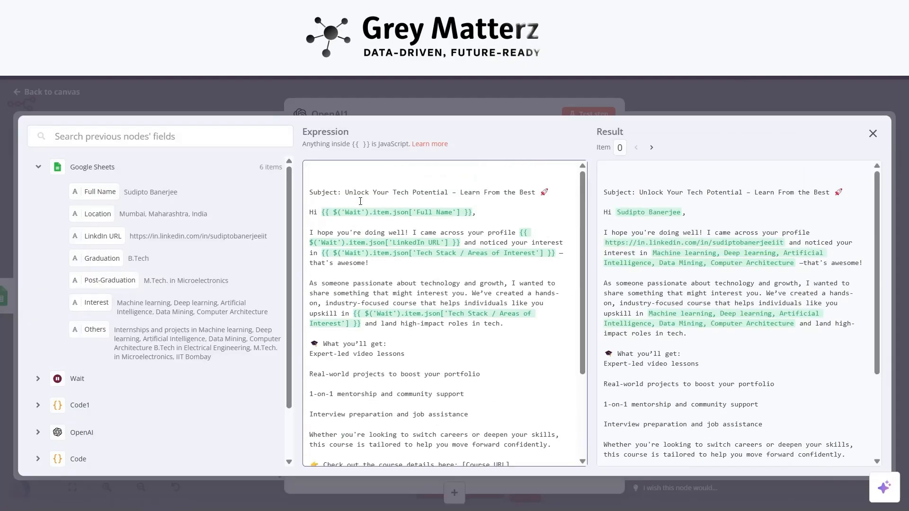
{"action": "key", "text": "BackSpace"}
{"action": "key", "text": "BackSpace"}
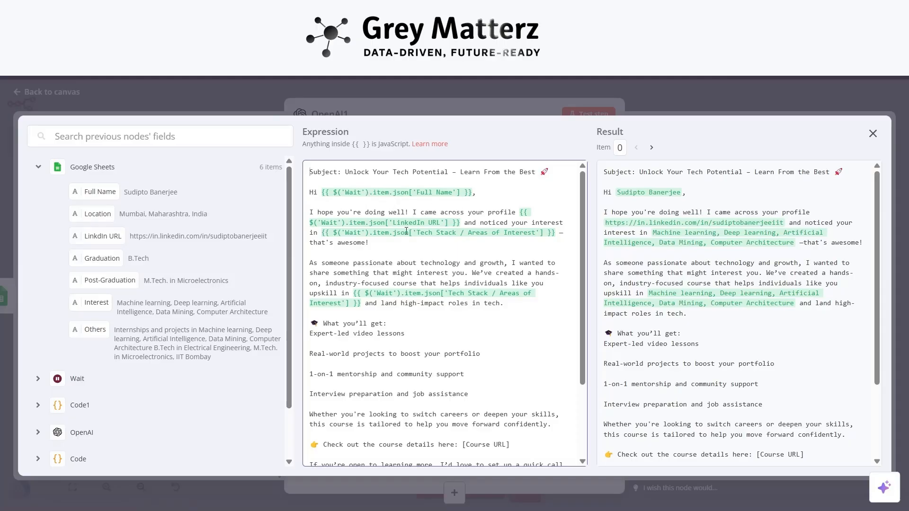
Remove Name and Position from the template's sign-off, add Grey Matterz to the Website line, and close the expression editor
{"action": "scroll", "coordinate": [364, 260], "scroll_direction": "down", "scroll_amount": 1}
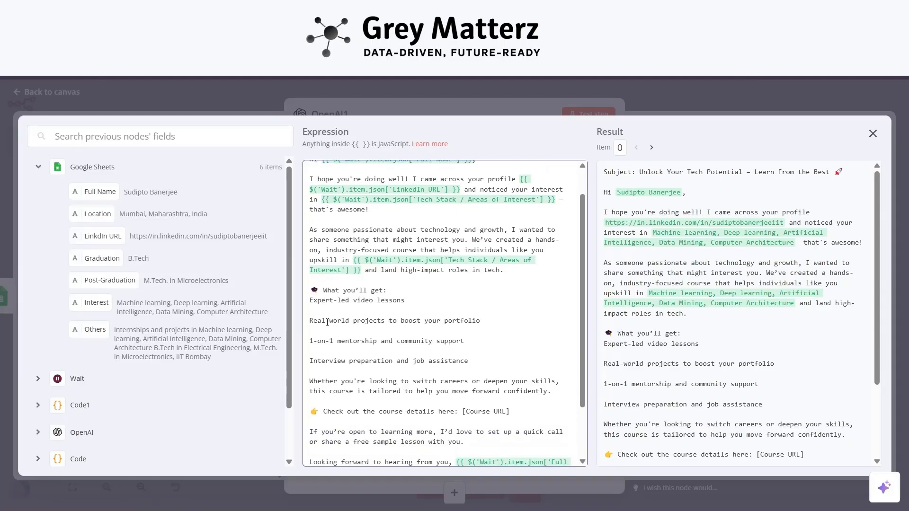
{"action": "scroll", "coordinate": [330, 332], "scroll_direction": "down", "scroll_amount": 2}
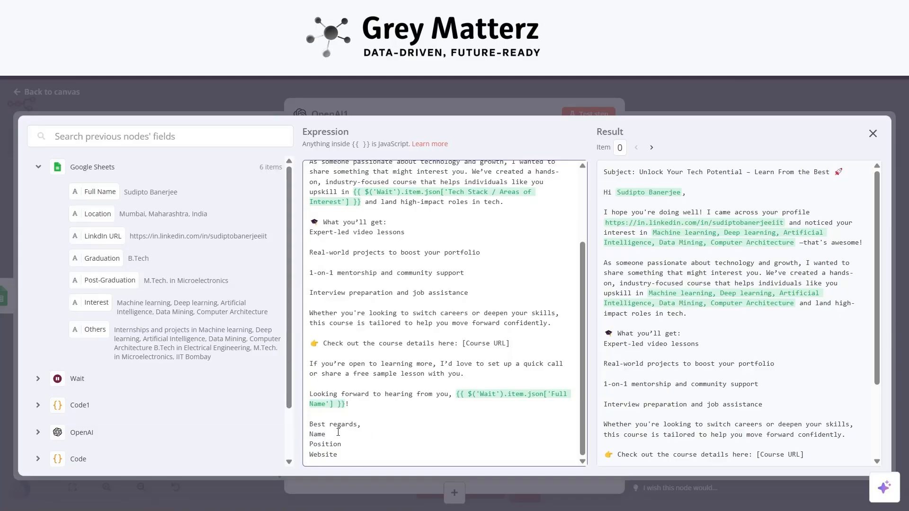
{"action": "mouse_move", "coordinate": [311, 435]}
{"action": "left_mouse_down"}
{"action": "mouse_move", "coordinate": [341, 444]}
{"action": "mouse_move", "coordinate": [311, 435]}
{"action": "left_mouse_up"}
{"action": "left_click", "coordinate": [343, 447]}
{"action": "key", "text": "BackSpace"}
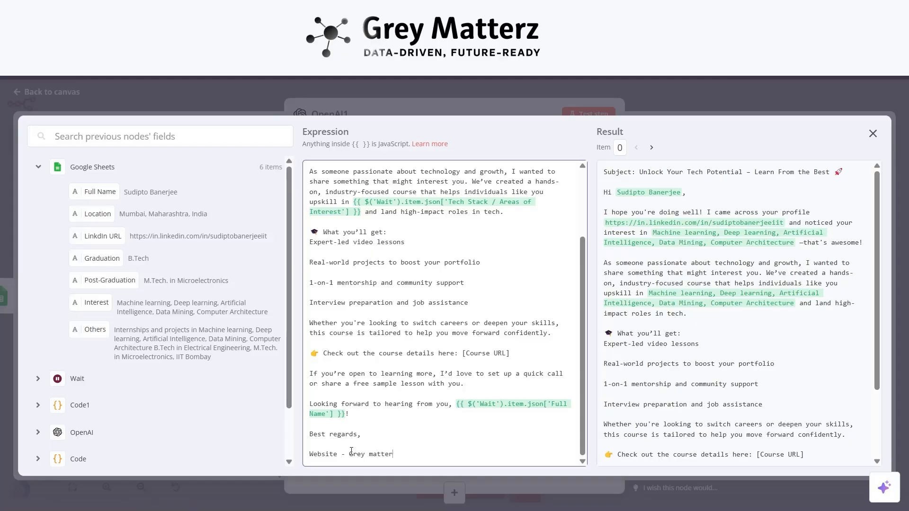
{"action": "scroll", "coordinate": [449, 360], "scroll_direction": "up", "scroll_amount": 2}
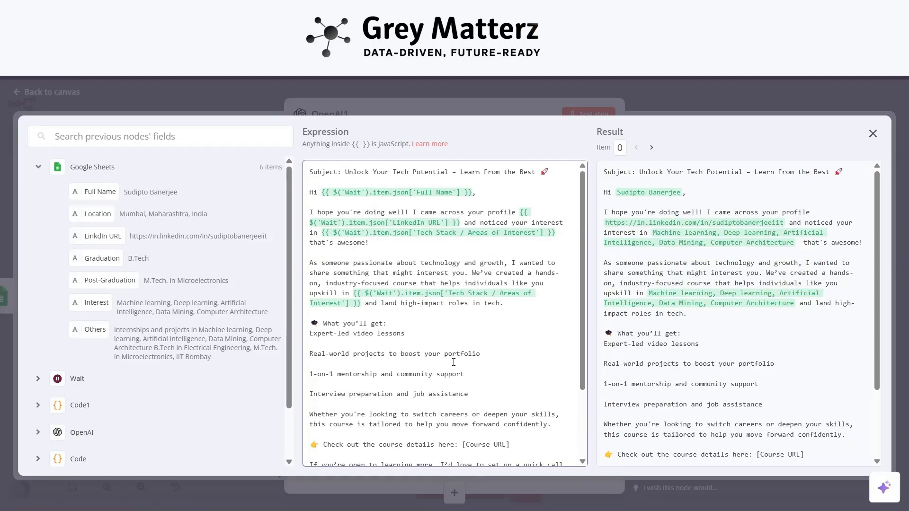
{"action": "left_click", "coordinate": [149, 86]}
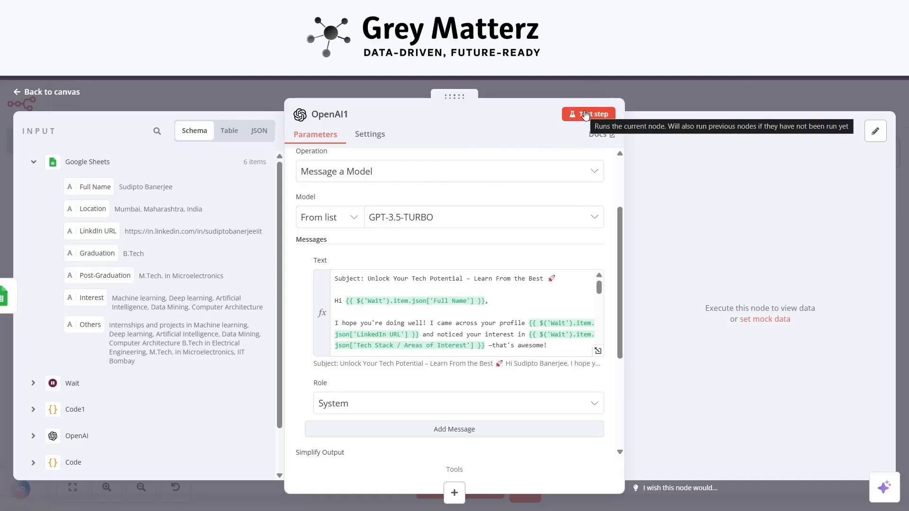
Test the OpenAI1 node and look through the generated messages in its output
{"action": "left_click", "coordinate": [585, 115]}
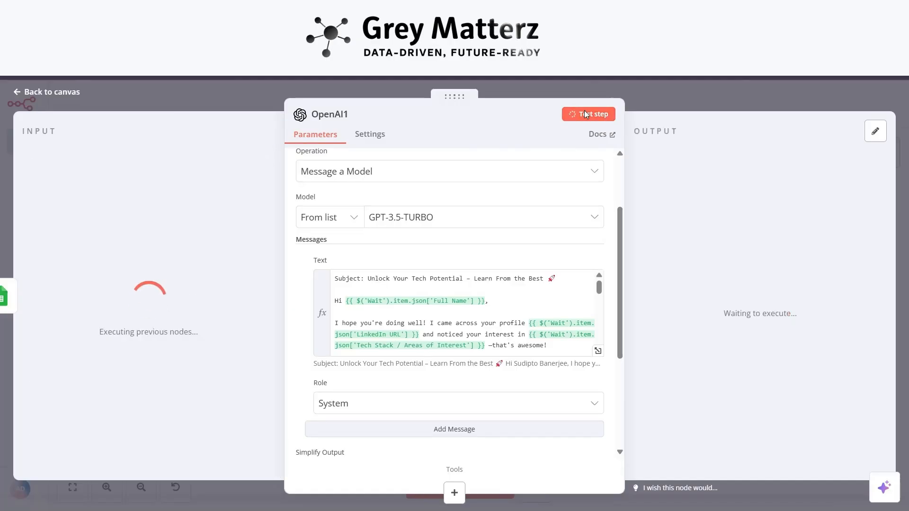
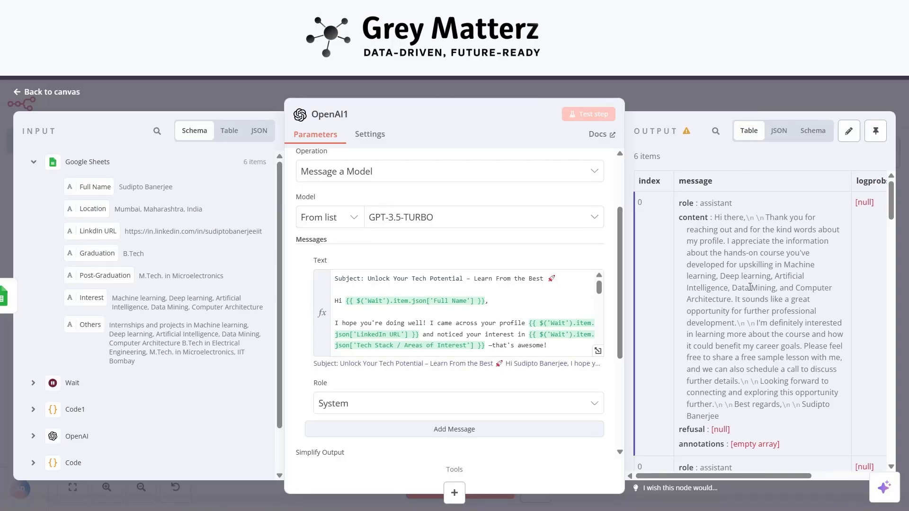
{"action": "scroll", "coordinate": [750, 287], "scroll_direction": "down", "scroll_amount": 3}
{"action": "scroll", "coordinate": [748, 285], "scroll_direction": "down", "scroll_amount": 1}
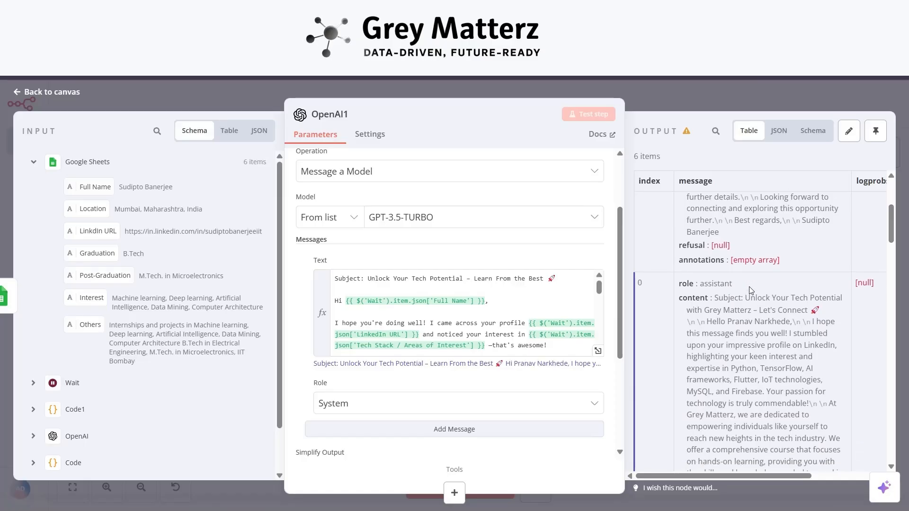
Move the OpenAI1 node farther away from Google Sheets and reopen it to read the second generated email down to its sign-off
{"action": "key", "text": "Escape"}
{"action": "left_click_drag", "start_coordinate": [389, 268], "coordinate": [420, 270]}
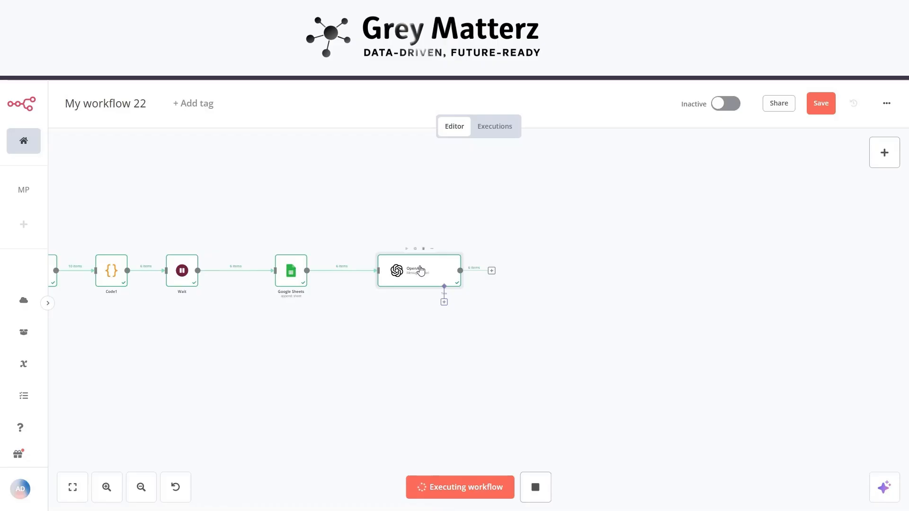
{"action": "double_click", "coordinate": [440, 269]}
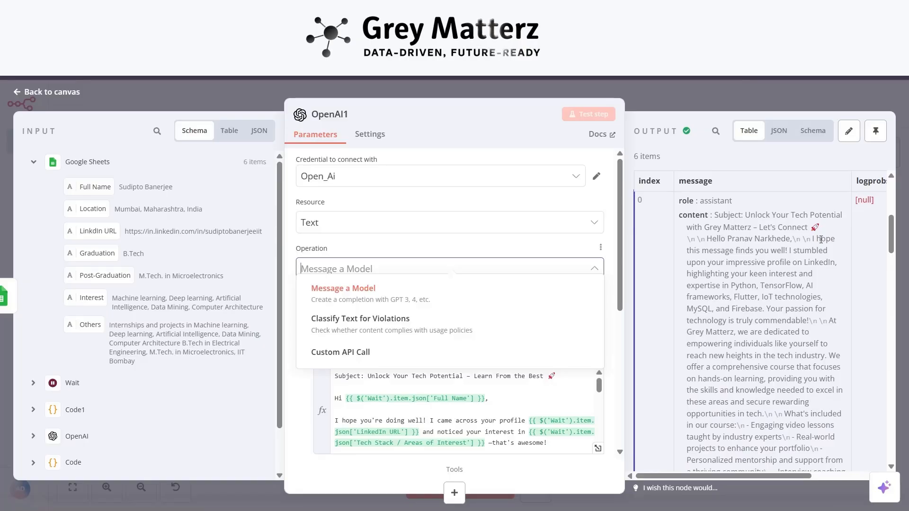
{"action": "scroll", "coordinate": [766, 353], "scroll_direction": "down", "scroll_amount": 6}
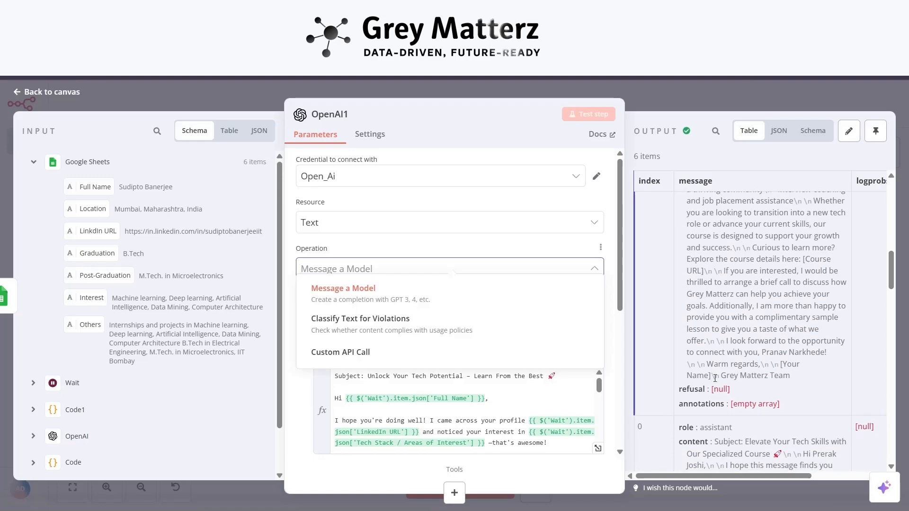
{"action": "left_click", "coordinate": [794, 379]}
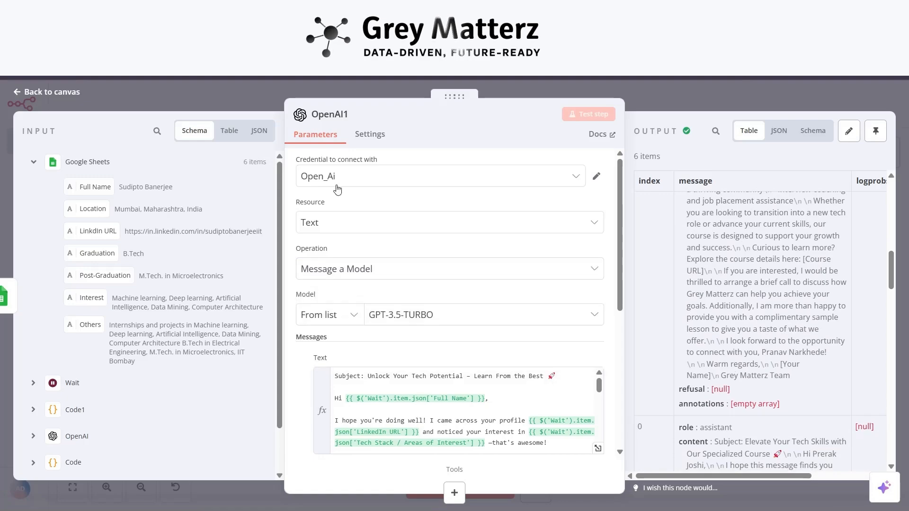
Return to the canvas and add a Google Sheets node with the Append row in sheet action after OpenAI1
{"action": "left_click", "coordinate": [57, 94]}
{"action": "left_click", "coordinate": [492, 274]}
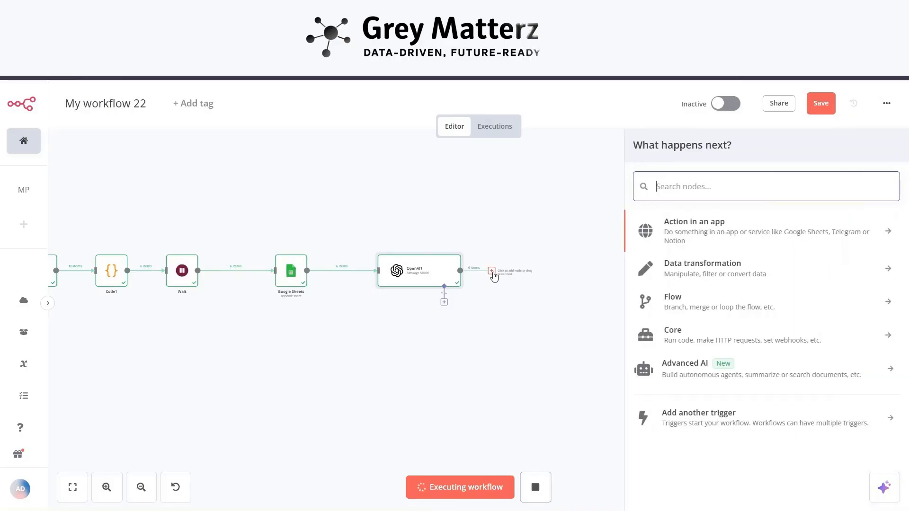
{"action": "type", "text": "googl"}
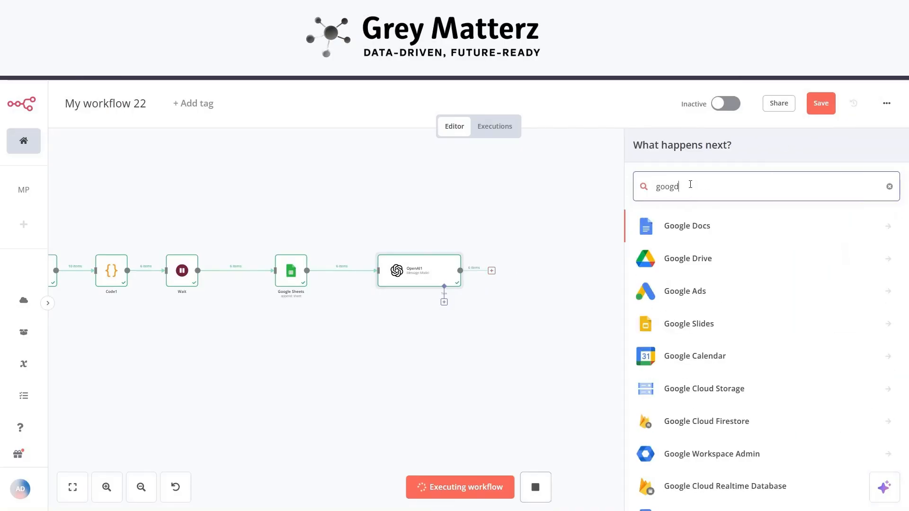
{"action": "type", "text": "e sheet"}
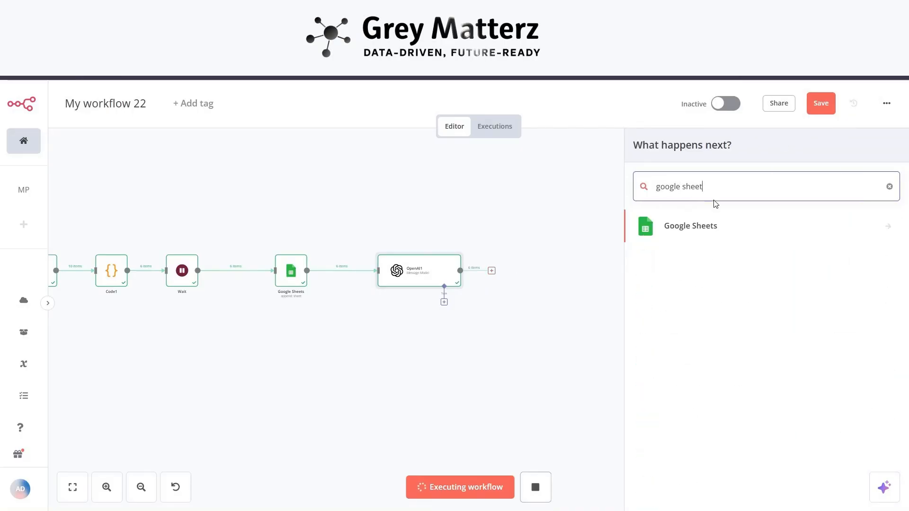
{"action": "left_click", "coordinate": [710, 227]}
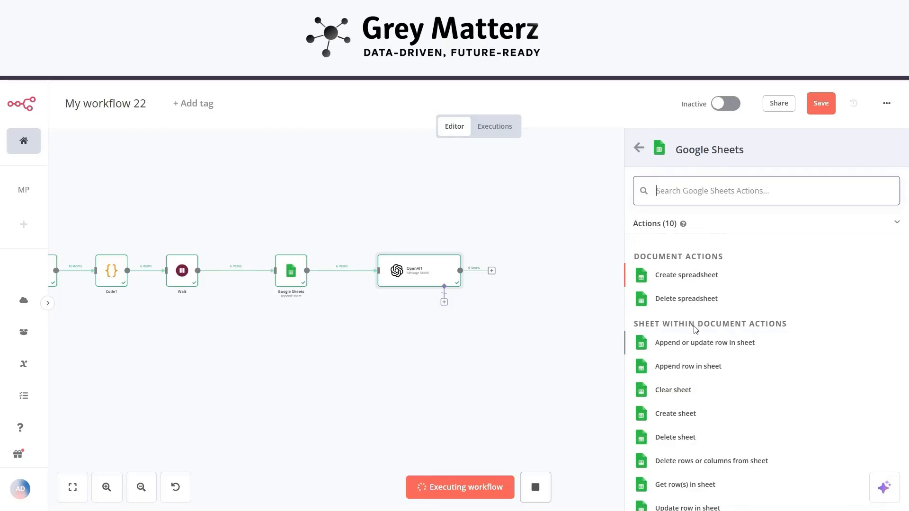
{"action": "left_click", "coordinate": [690, 367]}
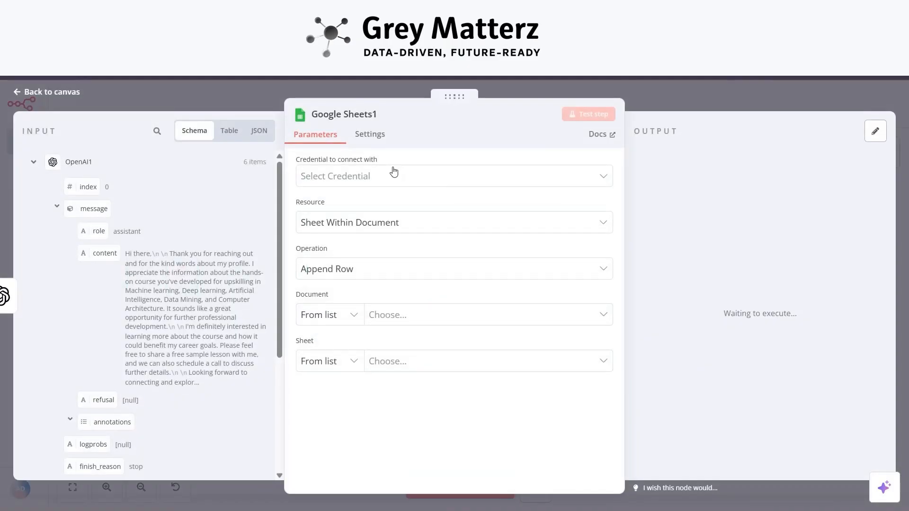
Connect the Google Sheets1 node with the first saved Google Sheets credential and target the emails sheet of the student_data document
{"action": "left_click", "coordinate": [394, 171]}
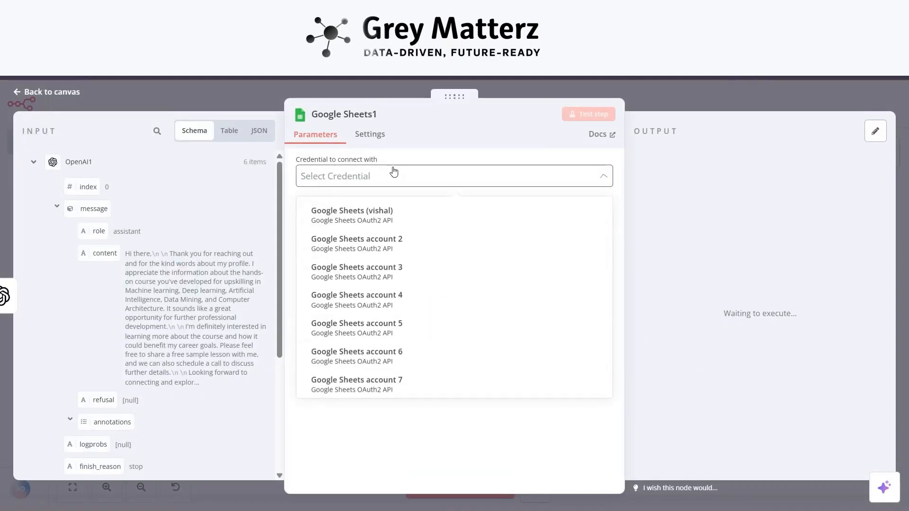
{"action": "left_click", "coordinate": [377, 217]}
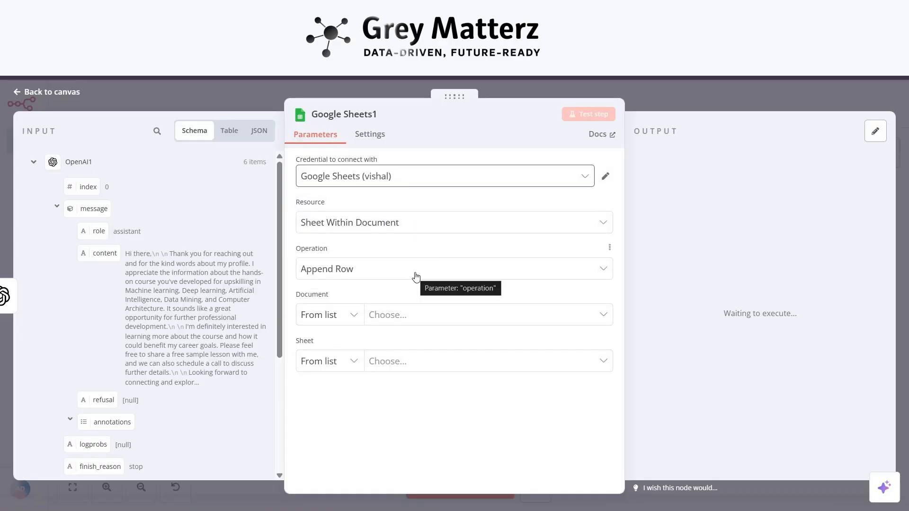
{"action": "left_click", "coordinate": [401, 318]}
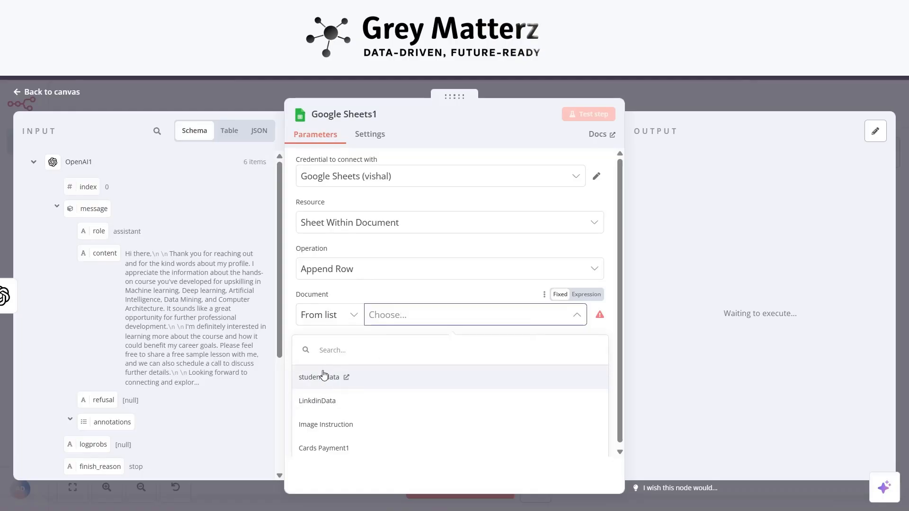
{"action": "left_click", "coordinate": [373, 376]}
{"action": "left_click", "coordinate": [409, 364]}
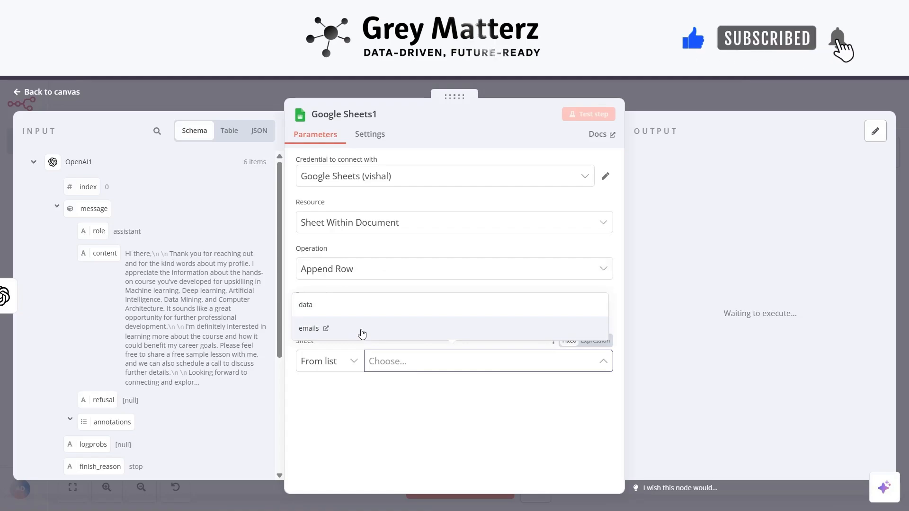
{"action": "left_click", "coordinate": [362, 333]}
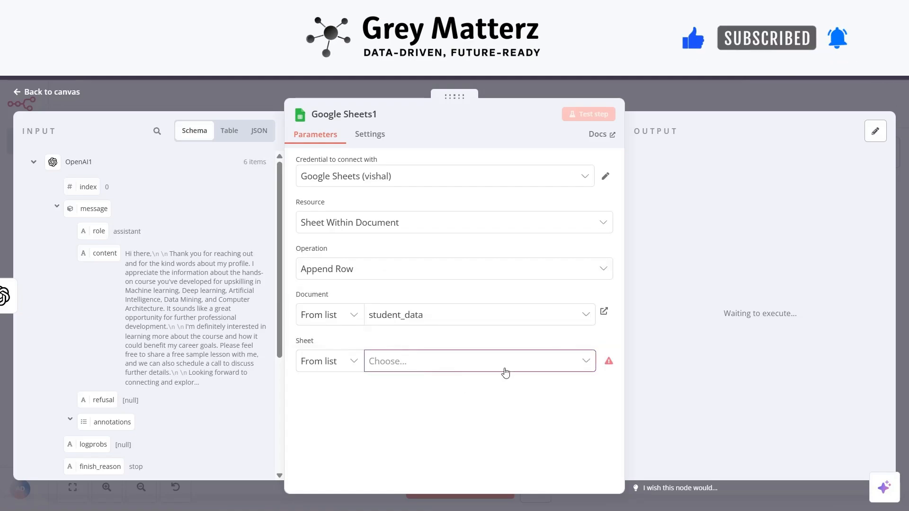
{"action": "left_click", "coordinate": [504, 371]}
{"action": "left_click", "coordinate": [340, 416]}
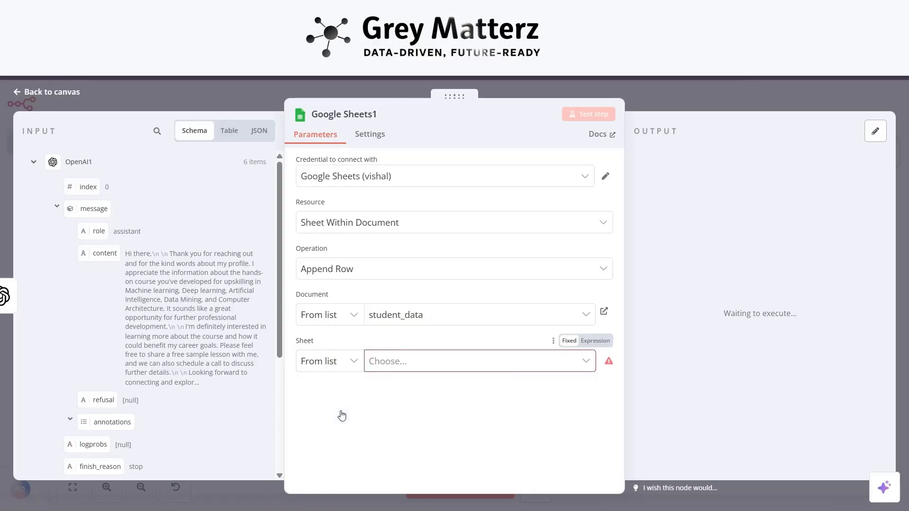
Map the email column to the message content from the OpenAI1 output
{"action": "scroll", "coordinate": [405, 388], "scroll_direction": "down", "scroll_amount": 1}
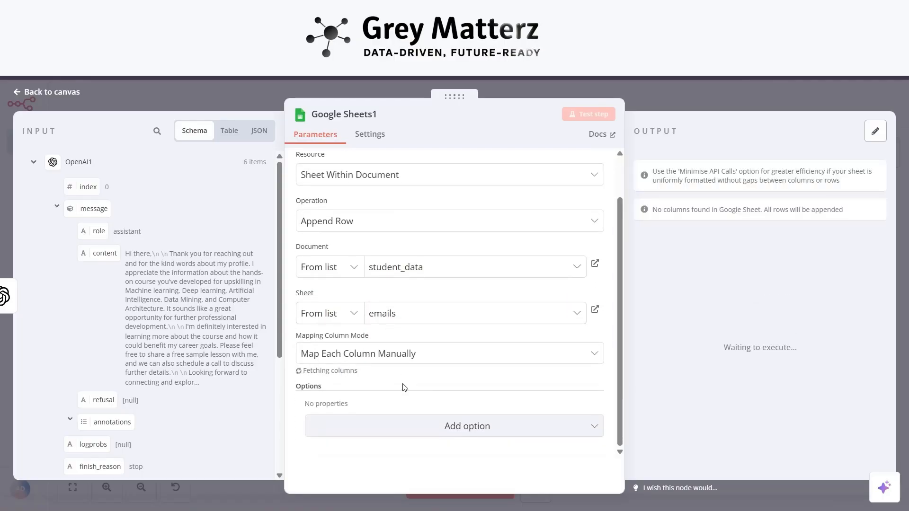
{"action": "scroll", "coordinate": [402, 385], "scroll_direction": "down", "scroll_amount": 3}
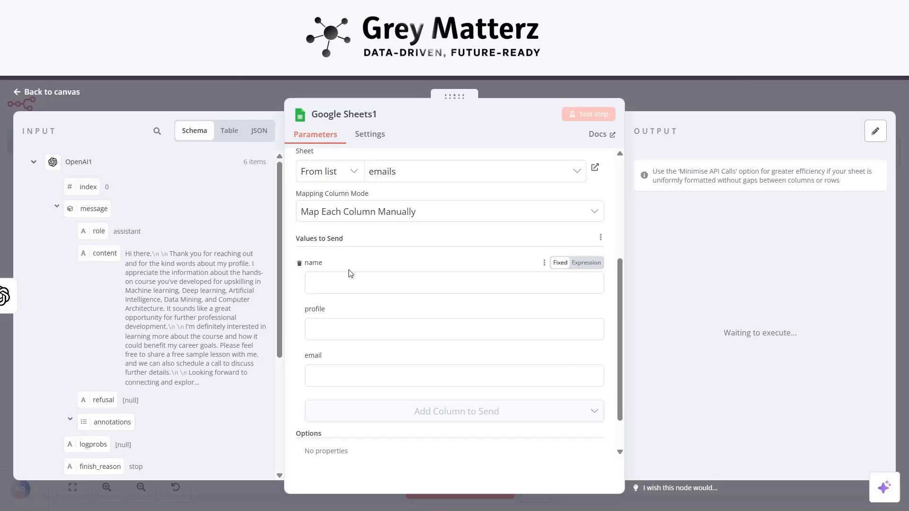
{"action": "scroll", "coordinate": [350, 272], "scroll_direction": "down", "scroll_amount": 1}
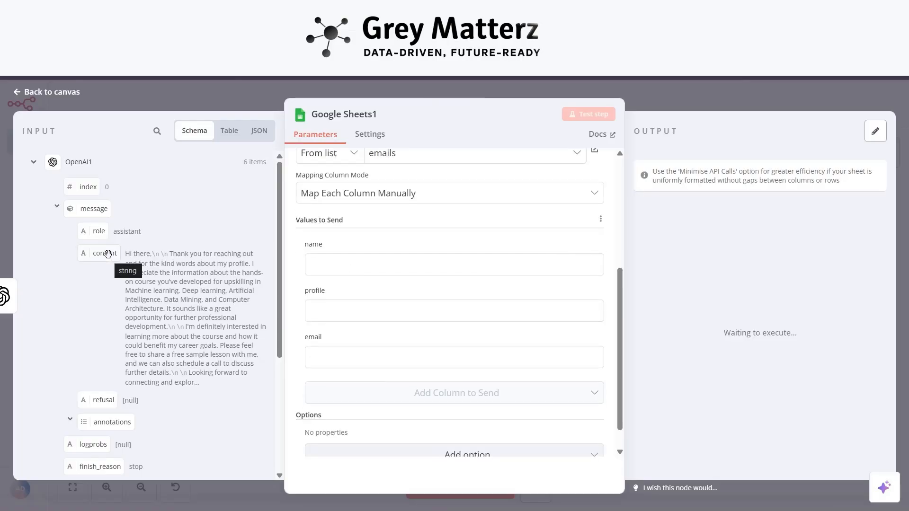
{"action": "left_click_drag", "start_coordinate": [108, 254], "coordinate": [372, 334]}
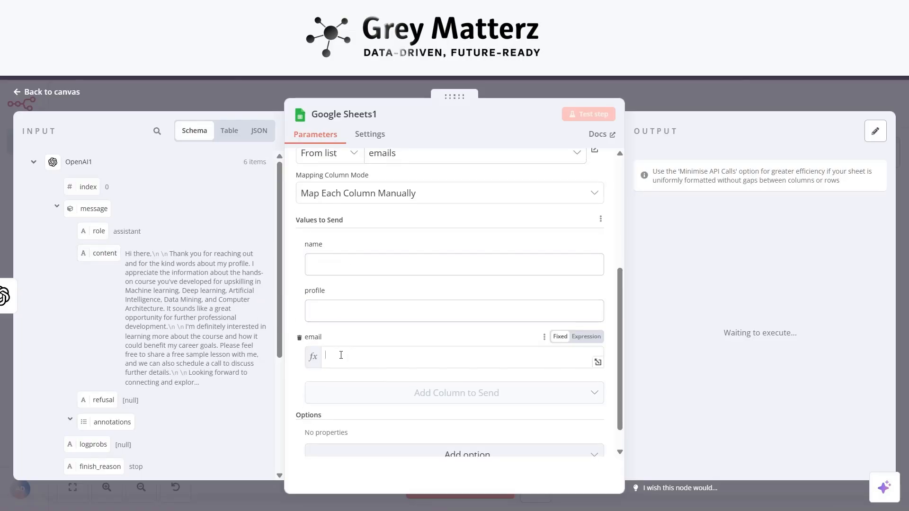
{"action": "left_click", "coordinate": [372, 334]}
Map the name column to Full Name and the profile column to LinkedIn URL from the Wait node's data
{"action": "scroll", "coordinate": [371, 334], "scroll_direction": "down", "scroll_amount": 1}
{"action": "scroll", "coordinate": [148, 361], "scroll_direction": "down", "scroll_amount": 2}
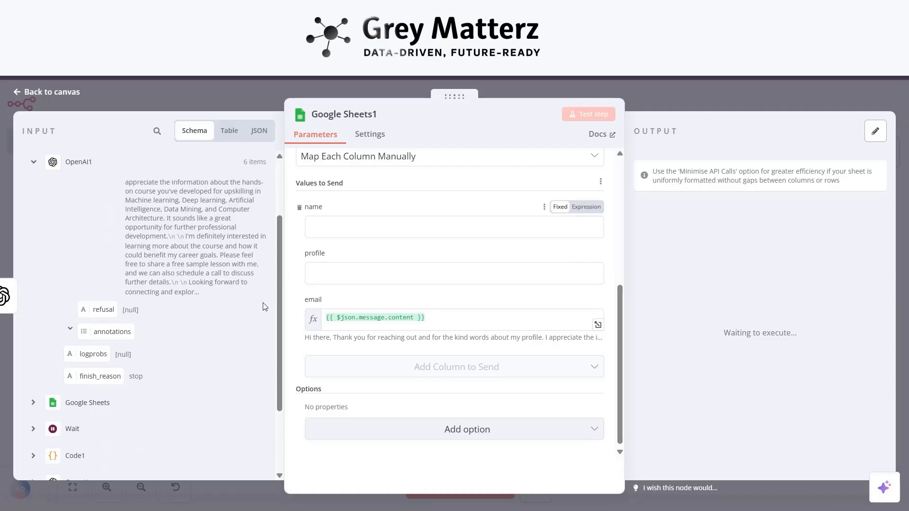
{"action": "scroll", "coordinate": [142, 348], "scroll_direction": "down", "scroll_amount": 2}
{"action": "left_click", "coordinate": [33, 351]}
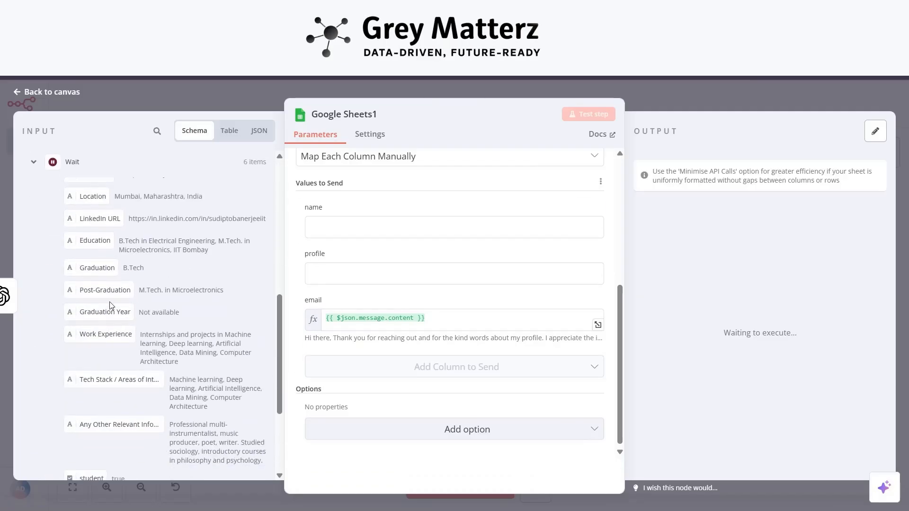
{"action": "left_click_drag", "start_coordinate": [92, 247], "coordinate": [366, 208]}
{"action": "left_click", "coordinate": [366, 208]}
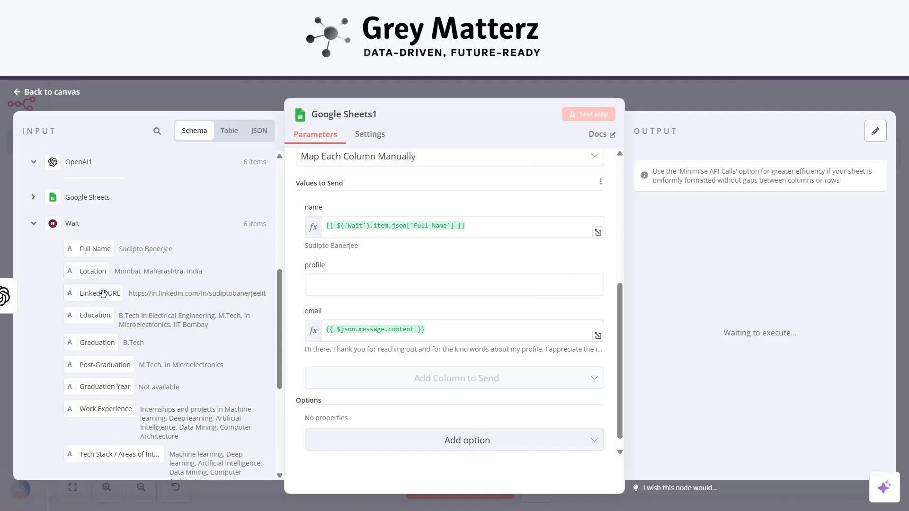
{"action": "left_click_drag", "start_coordinate": [103, 293], "coordinate": [334, 284]}
{"action": "left_click", "coordinate": [399, 262]}
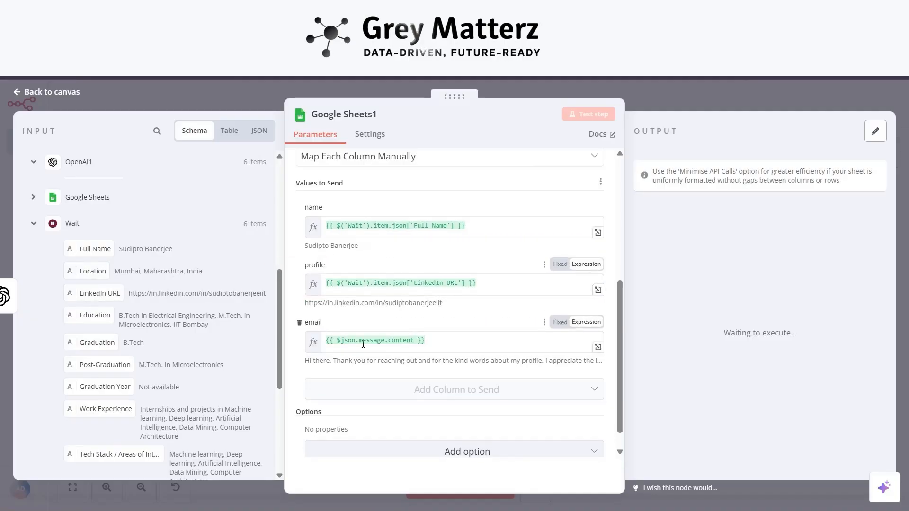
{"action": "scroll", "coordinate": [394, 337], "scroll_direction": "up", "scroll_amount": 5}
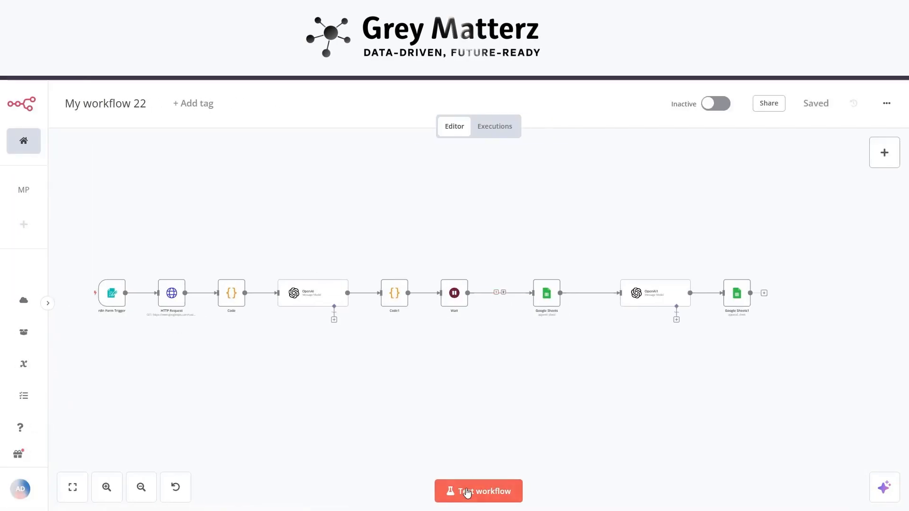
Test the whole workflow, submitting the form with degree Bca, tech stack mern and location delhi
{"action": "left_click", "coordinate": [467, 493]}
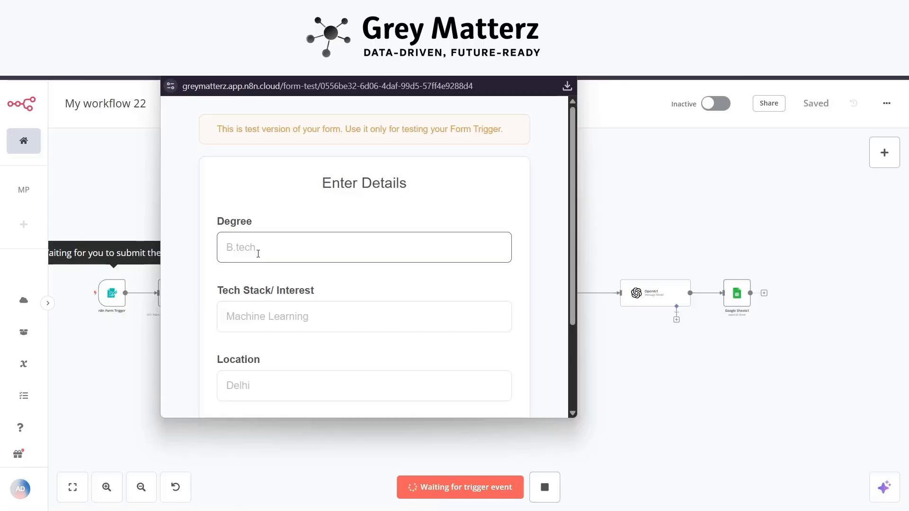
{"action": "type", "text": "Bca"}
{"action": "scroll", "coordinate": [257, 254], "scroll_direction": "down", "scroll_amount": 1}
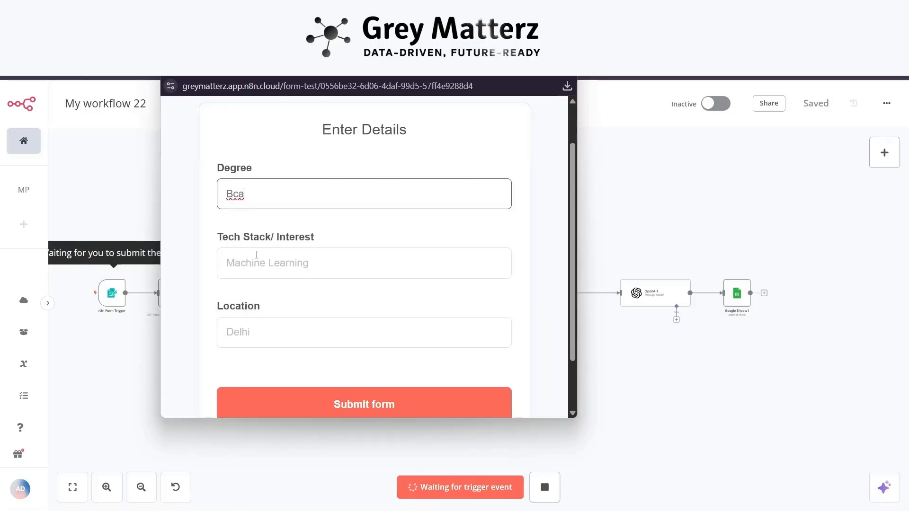
{"action": "left_click", "coordinate": [256, 255]}
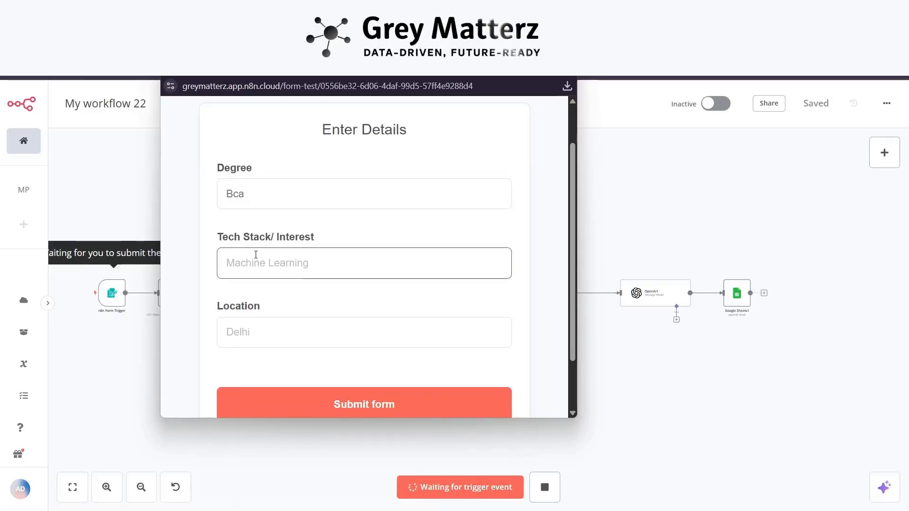
{"action": "type", "text": "mern"}
{"action": "left_click", "coordinate": [225, 336]}
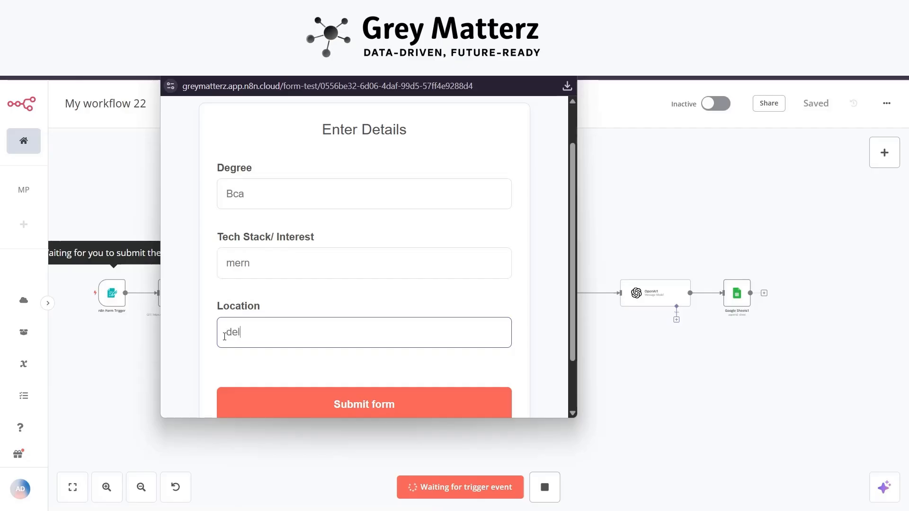
{"action": "type", "text": "delhi"}
{"action": "key", "text": "Return"}
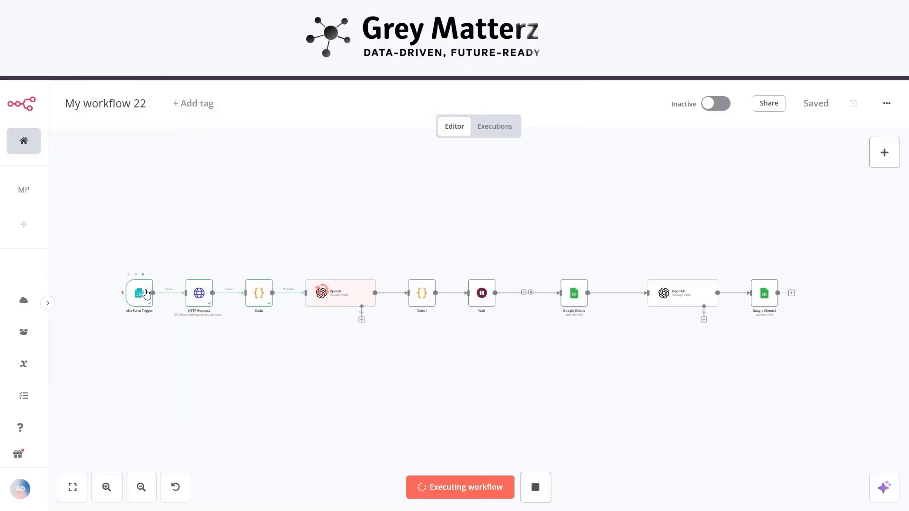
Spread out the canvas nodes by moving the form trigger, HTTP Request and Code nodes left and the Wait node right
{"action": "left_click_drag", "start_coordinate": [138, 292], "coordinate": [88, 291]}
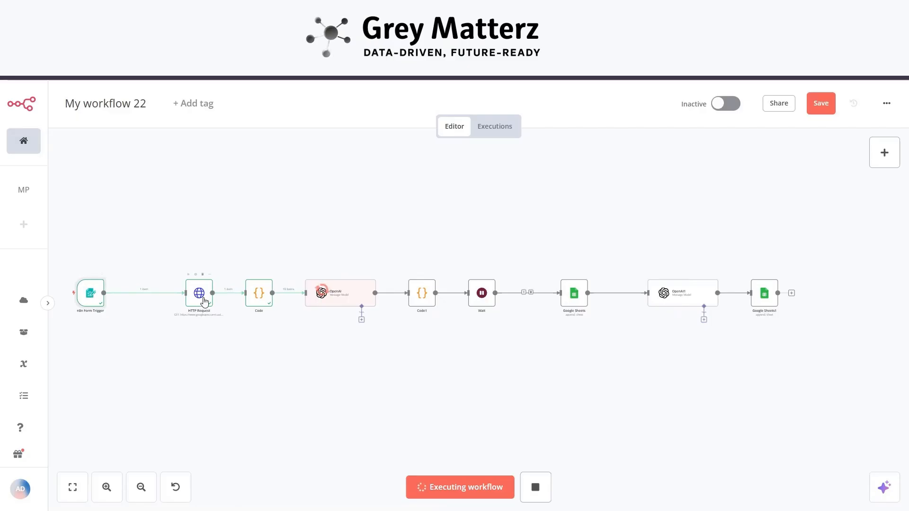
{"action": "left_click_drag", "start_coordinate": [205, 301], "coordinate": [174, 299]}
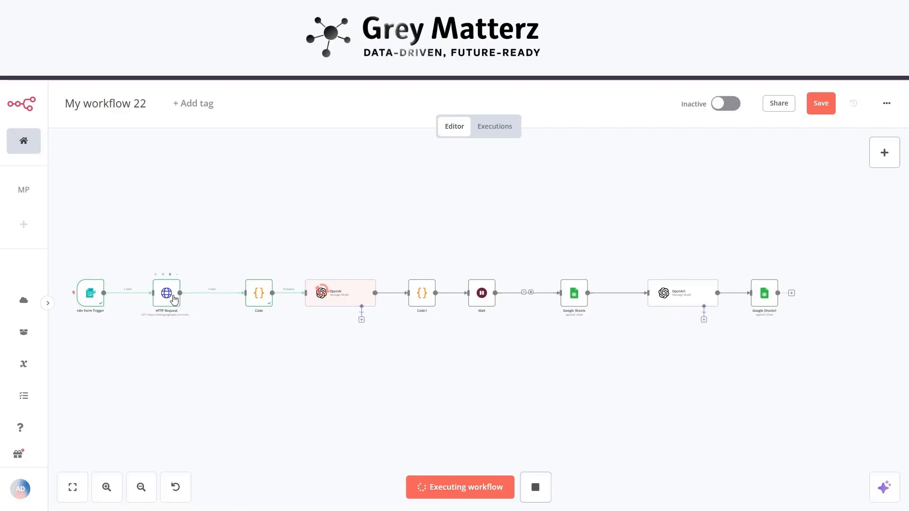
{"action": "left_click_drag", "start_coordinate": [265, 305], "coordinate": [252, 310]}
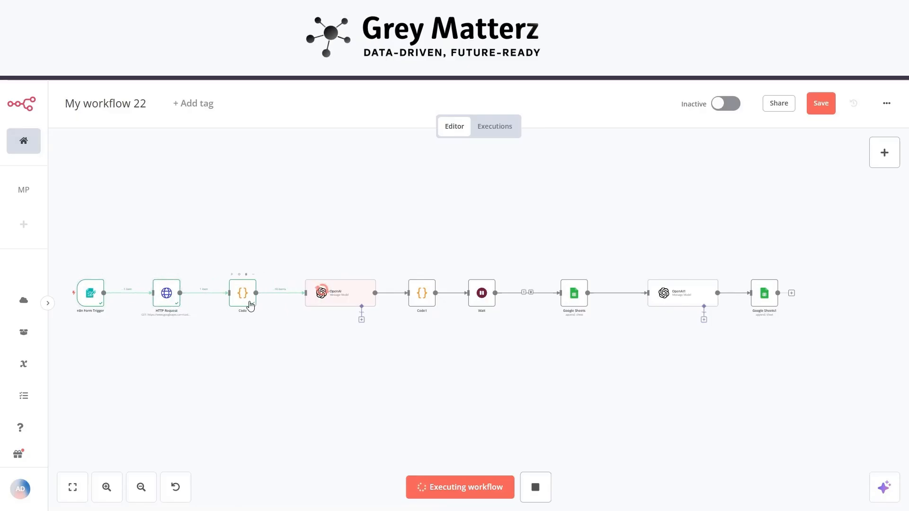
{"action": "left_click_drag", "start_coordinate": [483, 294], "coordinate": [510, 294]}
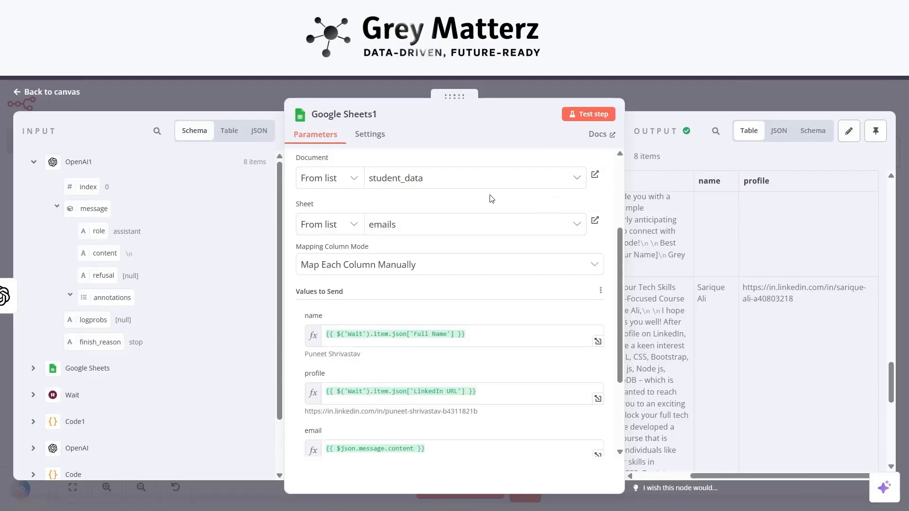
Review the Google Sheets1 node's settings and look through the email, name and profile columns of its output
{"action": "scroll", "coordinate": [492, 199], "scroll_direction": "up", "scroll_amount": 3}
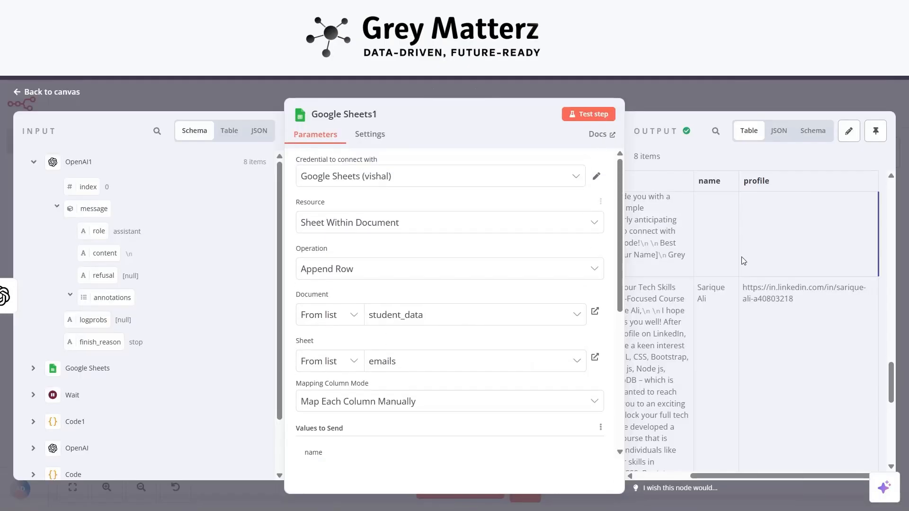
{"action": "scroll", "coordinate": [743, 260], "scroll_direction": "left", "scroll_amount": 3}
{"action": "scroll", "coordinate": [742, 258], "scroll_direction": "up", "scroll_amount": 3}
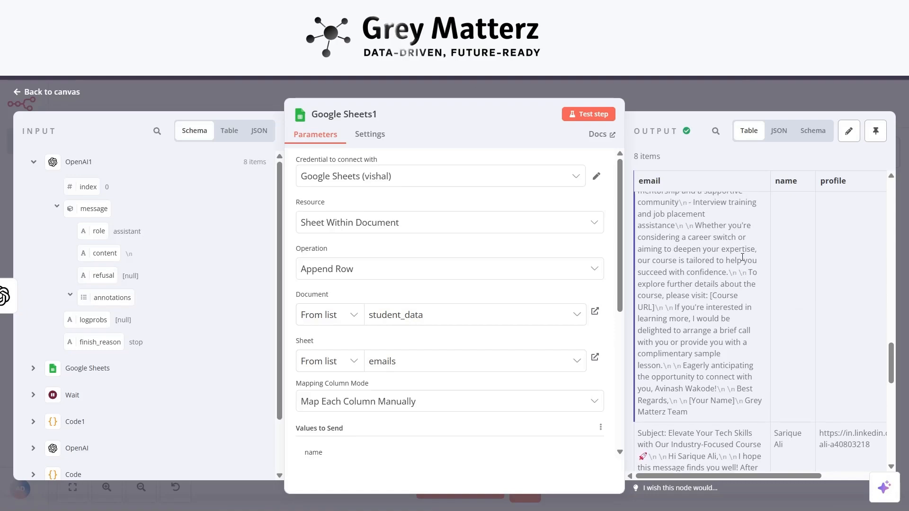
{"action": "scroll", "coordinate": [742, 257], "scroll_direction": "right", "scroll_amount": 3}
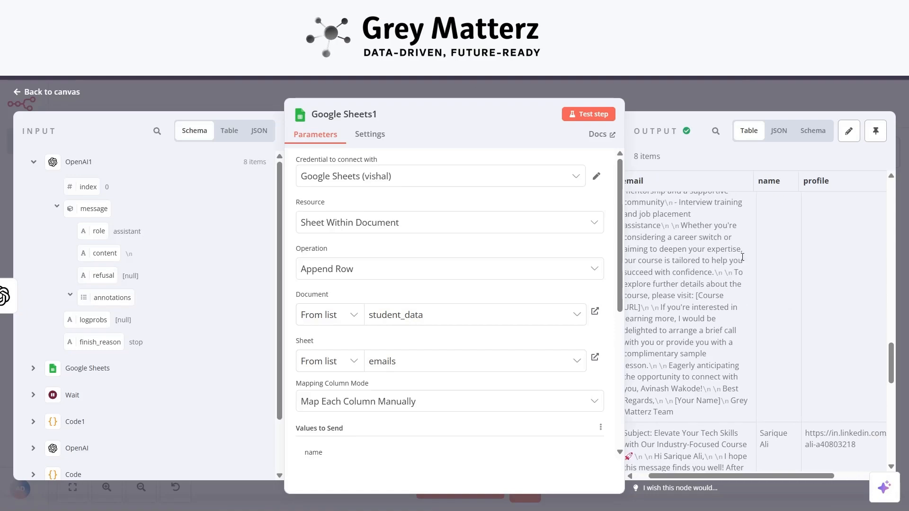
{"action": "scroll", "coordinate": [741, 257], "scroll_direction": "down", "scroll_amount": 10}
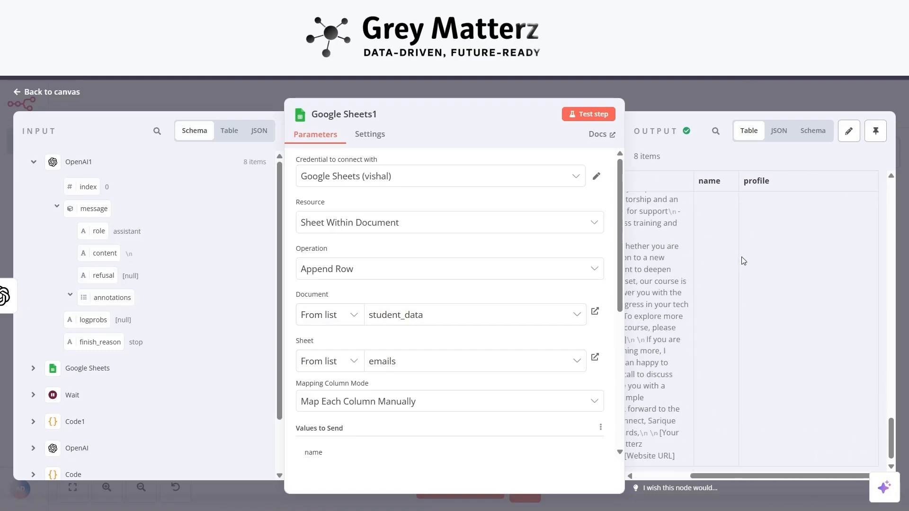
{"action": "scroll", "coordinate": [741, 257], "scroll_direction": "left", "scroll_amount": 3}
{"action": "scroll", "coordinate": [741, 256], "scroll_direction": "up", "scroll_amount": 8}
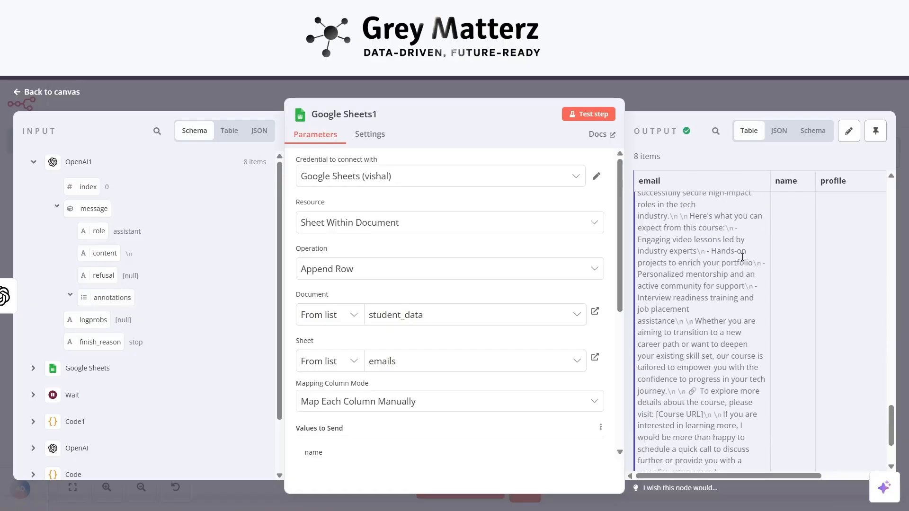
{"action": "scroll", "coordinate": [742, 257], "scroll_direction": "right", "scroll_amount": 1}
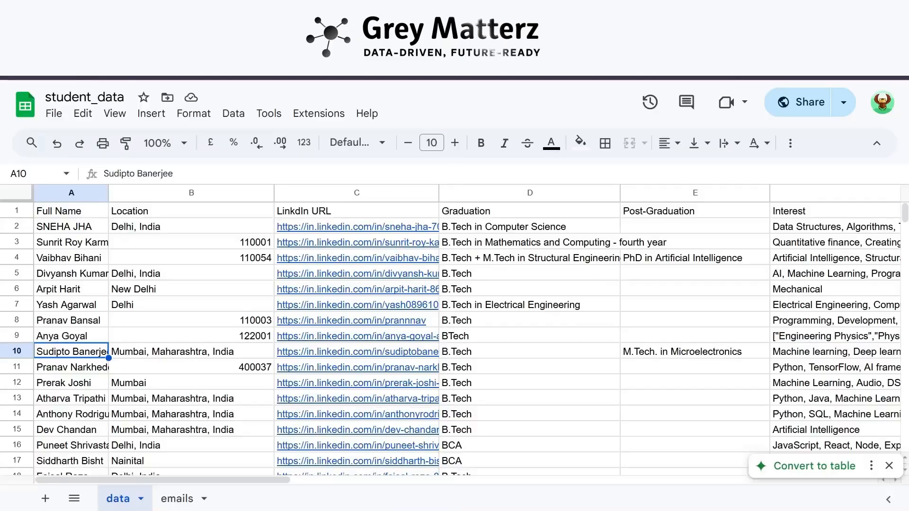
Switch to the student_data spreadsheet in Google Sheets and look through the emails sheet down to its last generated message
{"action": "left_click", "coordinate": [164, 501]}
{"action": "scroll", "coordinate": [176, 409], "scroll_direction": "down", "scroll_amount": 10}
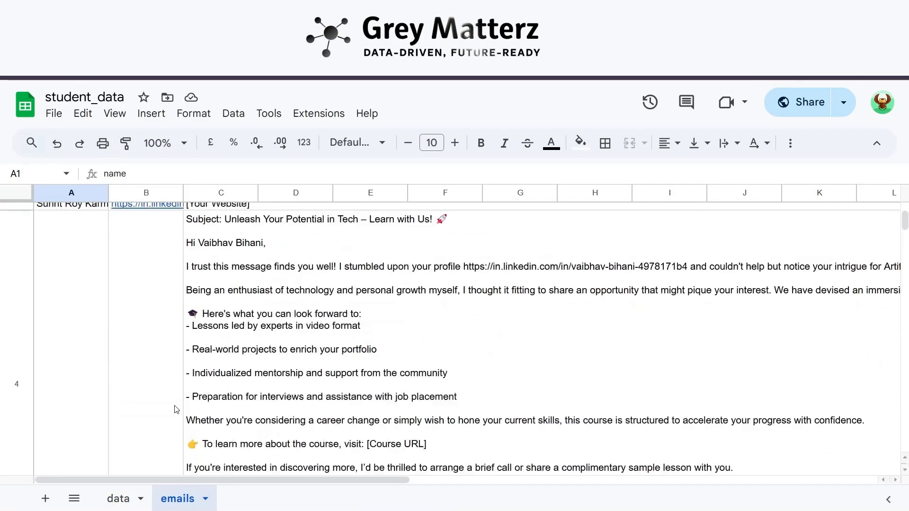
{"action": "scroll", "coordinate": [176, 409], "scroll_direction": "down", "scroll_amount": 15}
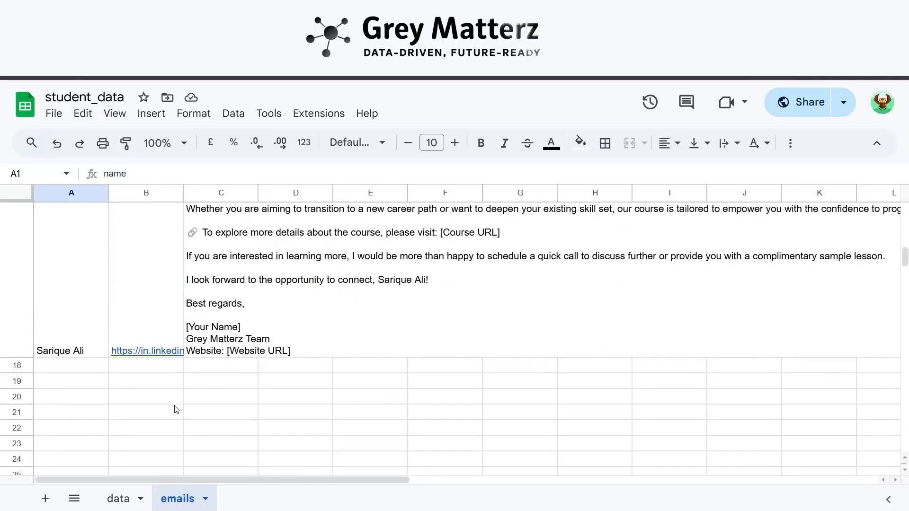
{"action": "scroll", "coordinate": [176, 409], "scroll_direction": "up", "scroll_amount": 5}
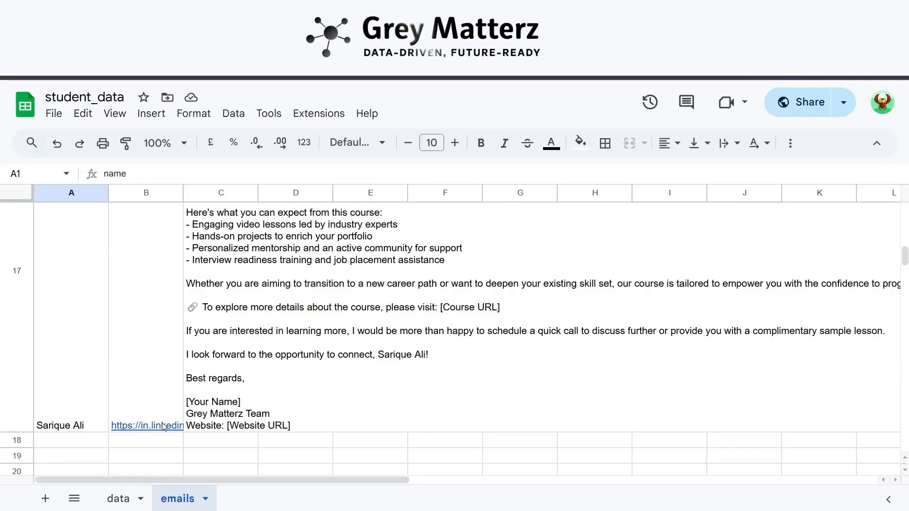
{"action": "scroll", "coordinate": [174, 358], "scroll_direction": "up", "scroll_amount": 2}
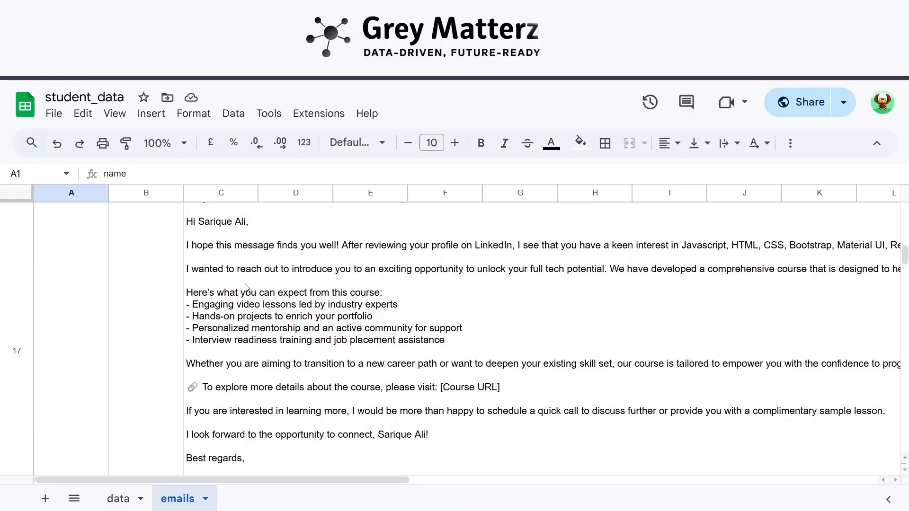
{"action": "scroll", "coordinate": [246, 286], "scroll_direction": "up", "scroll_amount": 2}
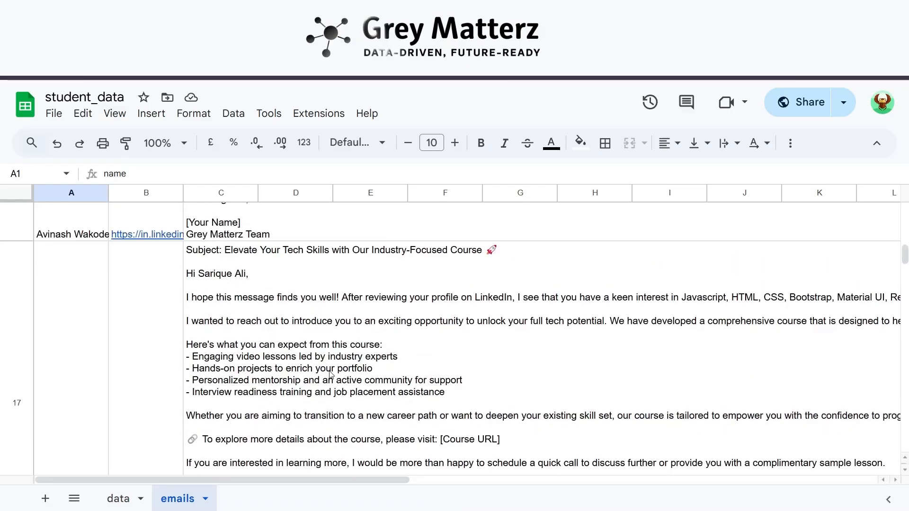
Finish reading the last email in the emails sheet, return to the n8n workflow canvas and save the workflow
{"action": "scroll", "coordinate": [330, 374], "scroll_direction": "down", "scroll_amount": 3}
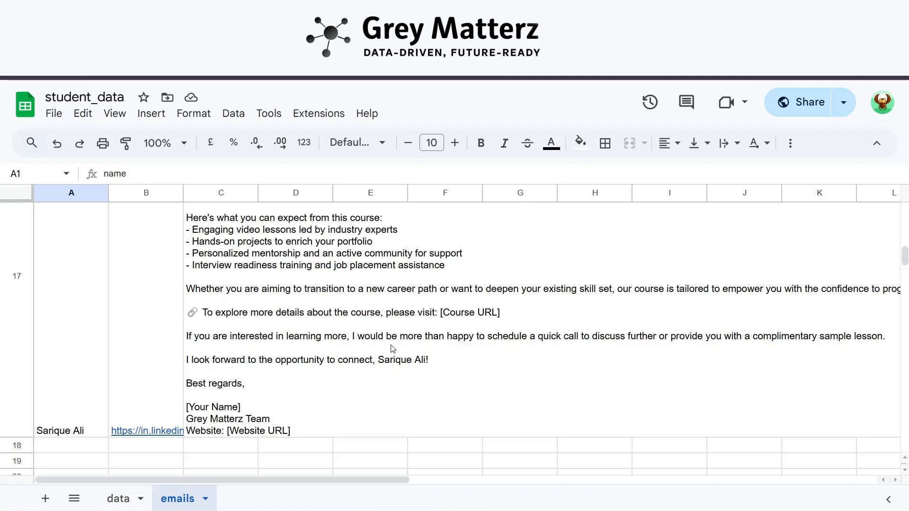
{"action": "scroll", "coordinate": [392, 349], "scroll_direction": "up", "scroll_amount": 5}
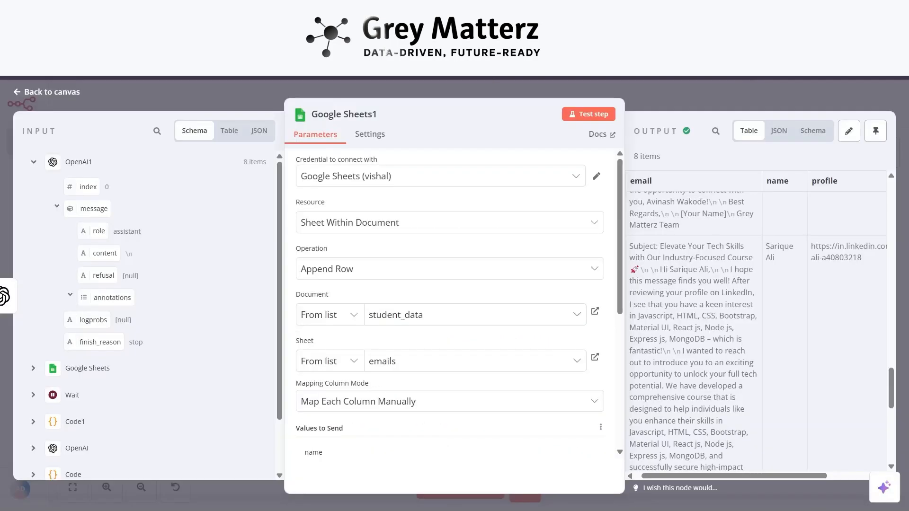
{"action": "left_click", "coordinate": [56, 95]}
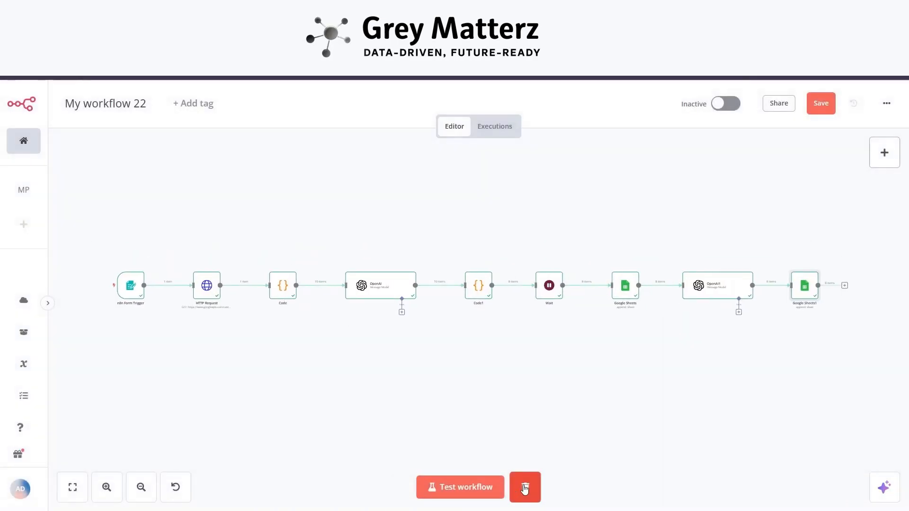
{"action": "left_click", "coordinate": [820, 107]}
Test the whole workflow again, submitting the form with degree MBA and tech stack Finance and leaving the location empty
{"action": "left_click", "coordinate": [464, 489]}
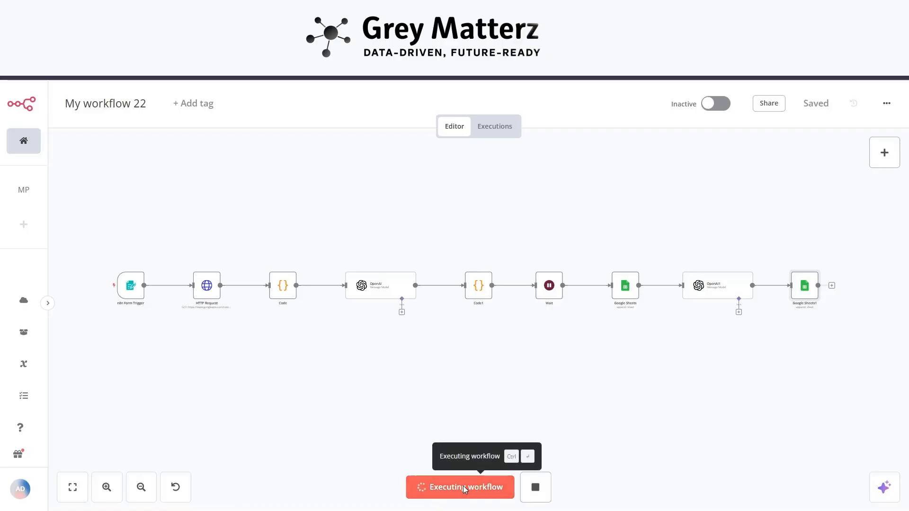
{"action": "left_click", "coordinate": [325, 248]}
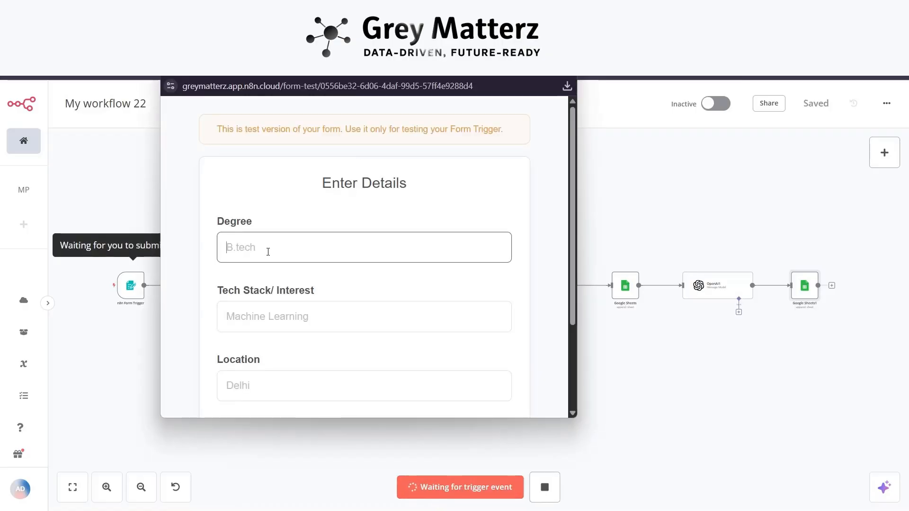
{"action": "type", "text": "BBA"}
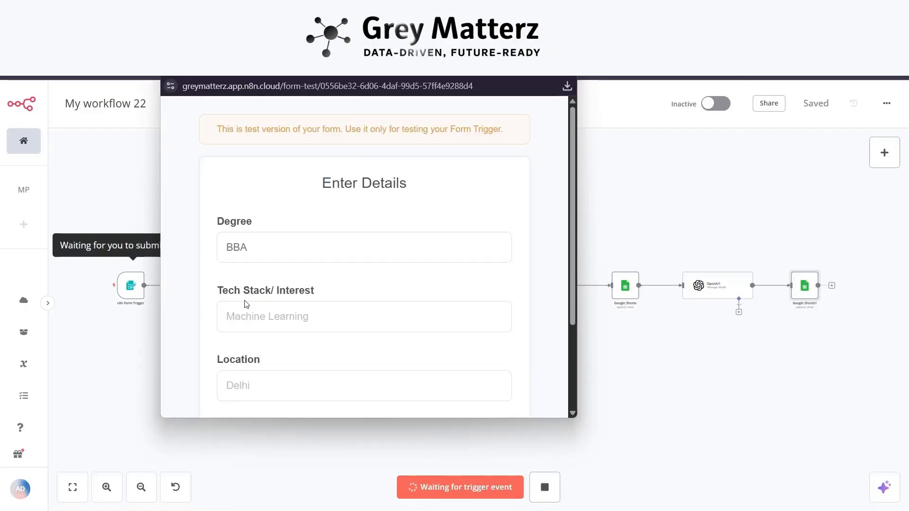
{"action": "left_click", "coordinate": [241, 312]}
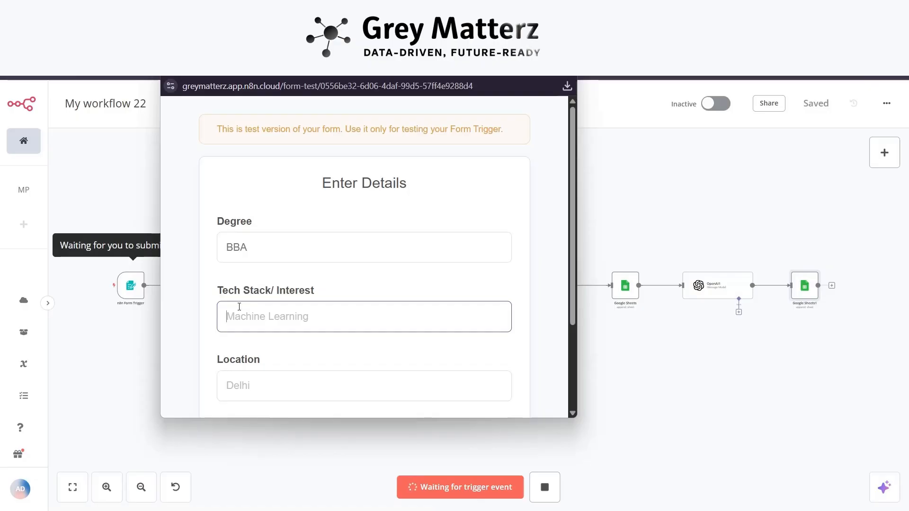
{"action": "scroll", "coordinate": [240, 310], "scroll_direction": "down", "scroll_amount": 1}
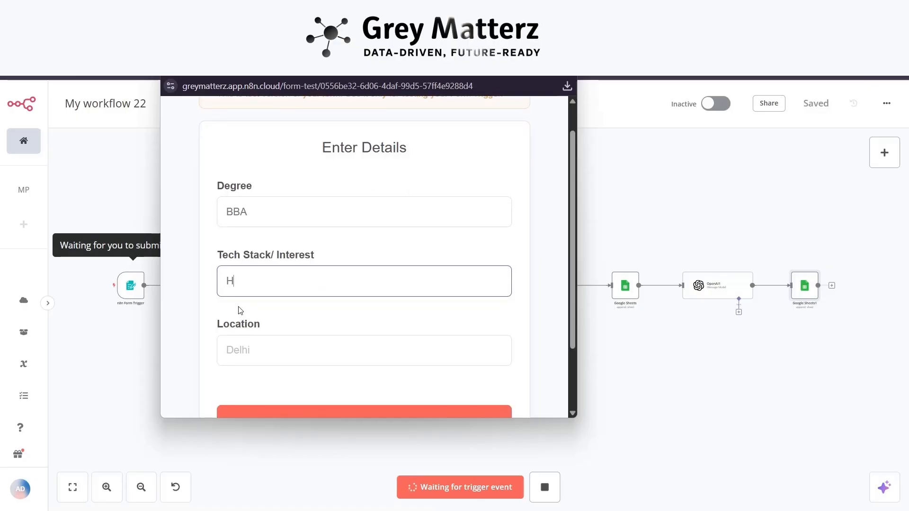
{"action": "key", "text": "BackSpace"}
{"action": "left_click", "coordinate": [231, 212]}
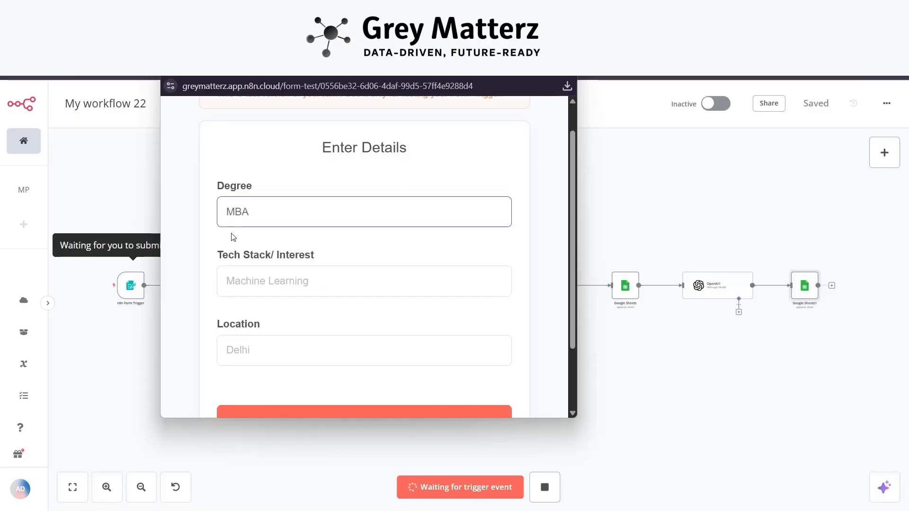
{"action": "left_click", "coordinate": [230, 276]}
{"action": "type", "text": "Finance"}
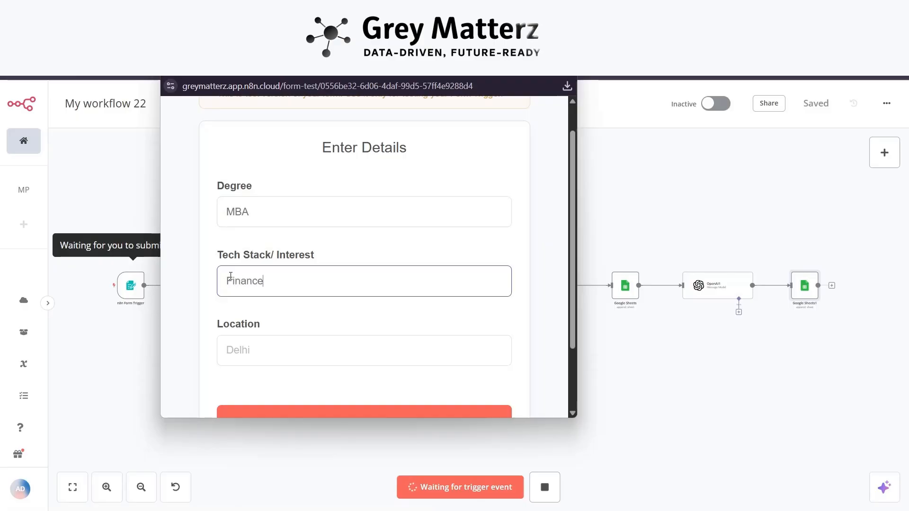
{"action": "scroll", "coordinate": [231, 276], "scroll_direction": "down", "scroll_amount": 1}
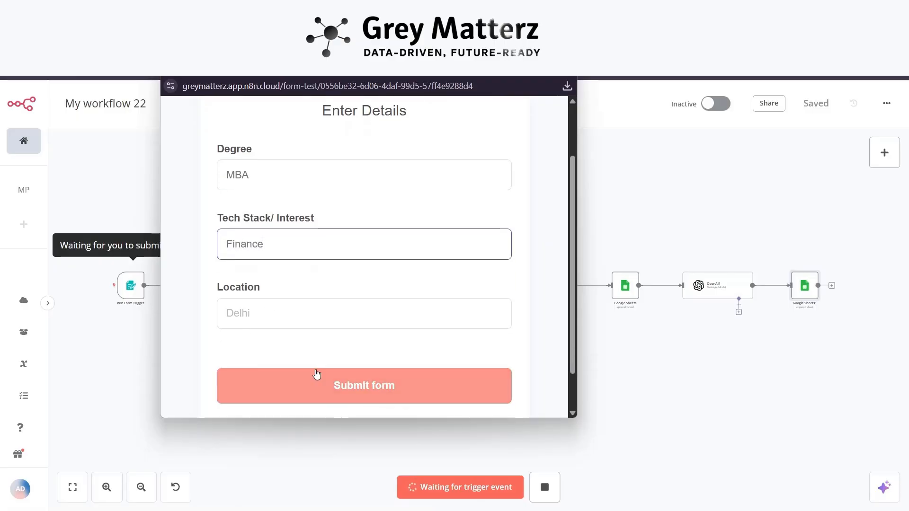
{"action": "scroll", "coordinate": [320, 322], "scroll_direction": "down", "scroll_amount": 1}
{"action": "left_click", "coordinate": [326, 372]}
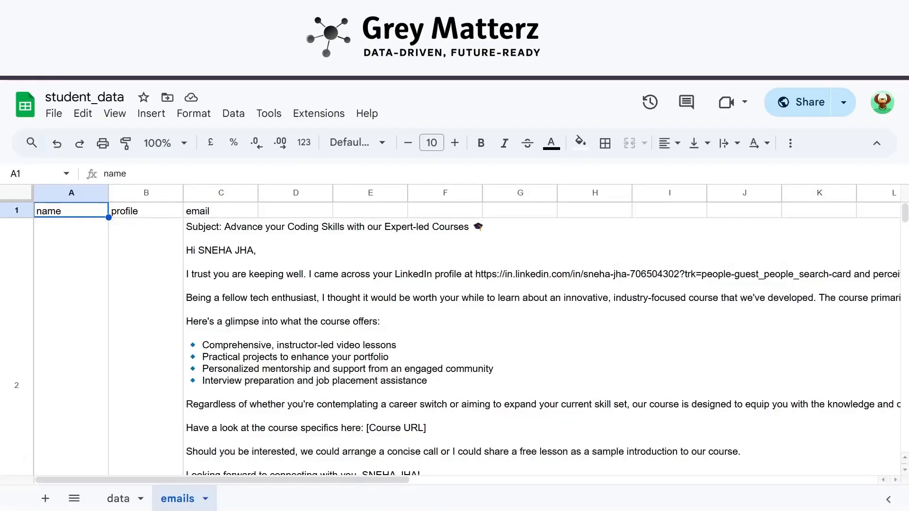
Switch to the student_data spreadsheet and examine the last profile rows of the data sheet across all their columns
{"action": "left_click", "coordinate": [119, 499]}
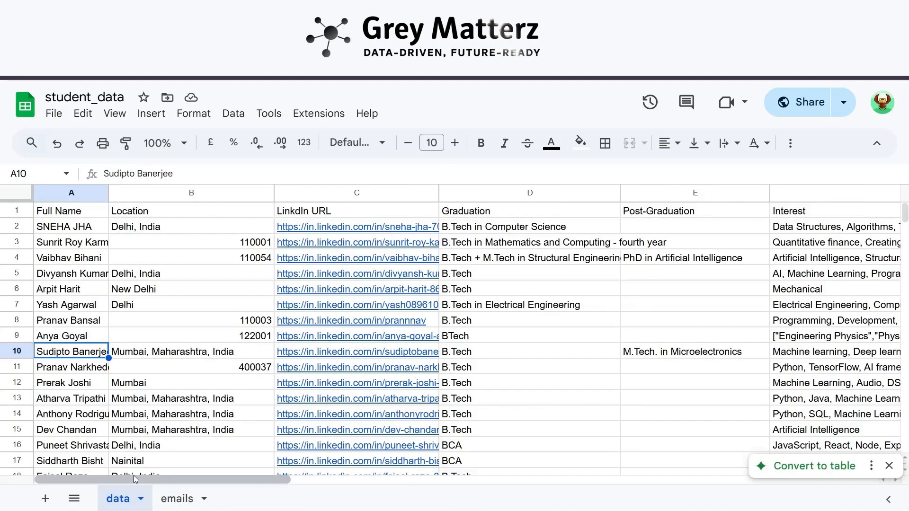
{"action": "scroll", "coordinate": [176, 407], "scroll_direction": "down", "scroll_amount": 3}
{"action": "scroll", "coordinate": [175, 407], "scroll_direction": "down", "scroll_amount": 4}
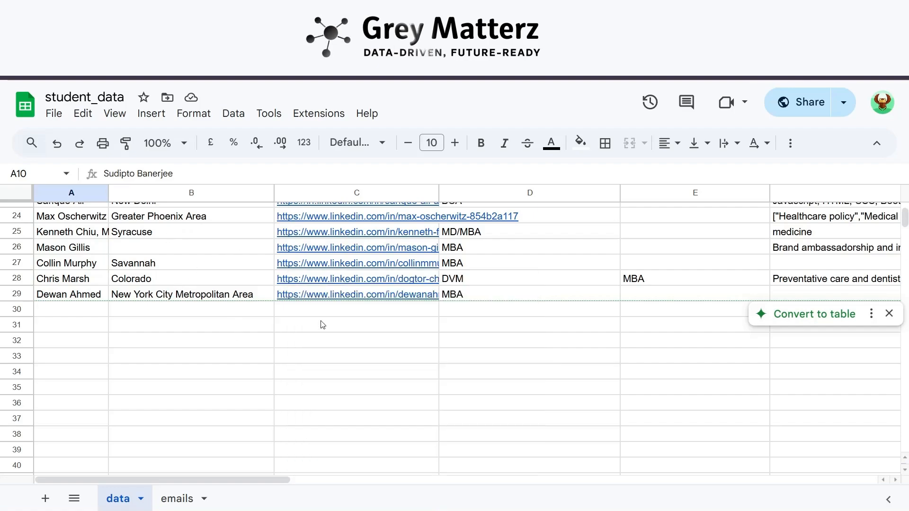
{"action": "scroll", "coordinate": [321, 324], "scroll_direction": "right", "scroll_amount": 10}
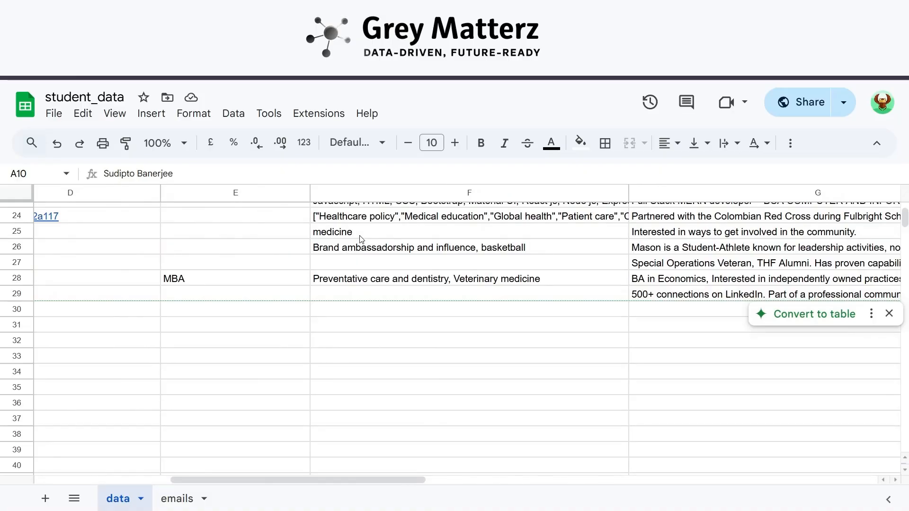
{"action": "scroll", "coordinate": [375, 236], "scroll_direction": "up", "scroll_amount": 1}
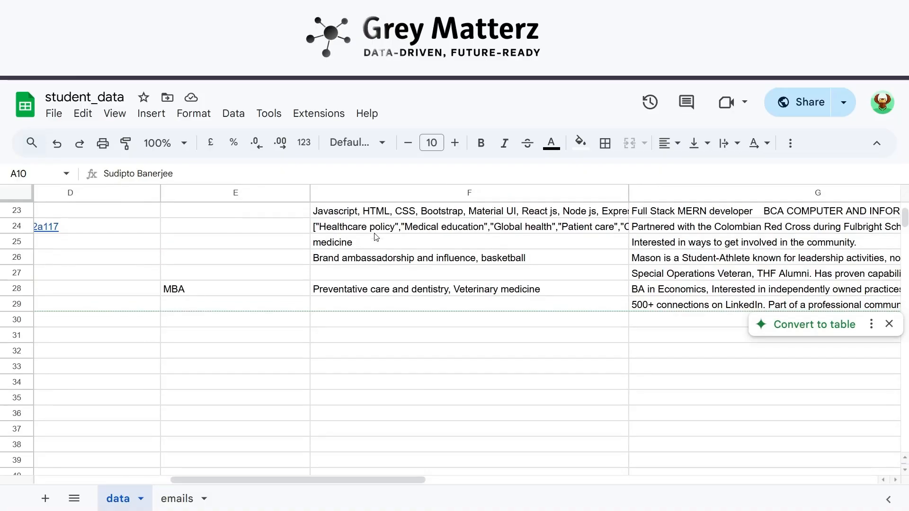
{"action": "scroll", "coordinate": [473, 250], "scroll_direction": "right", "scroll_amount": 5}
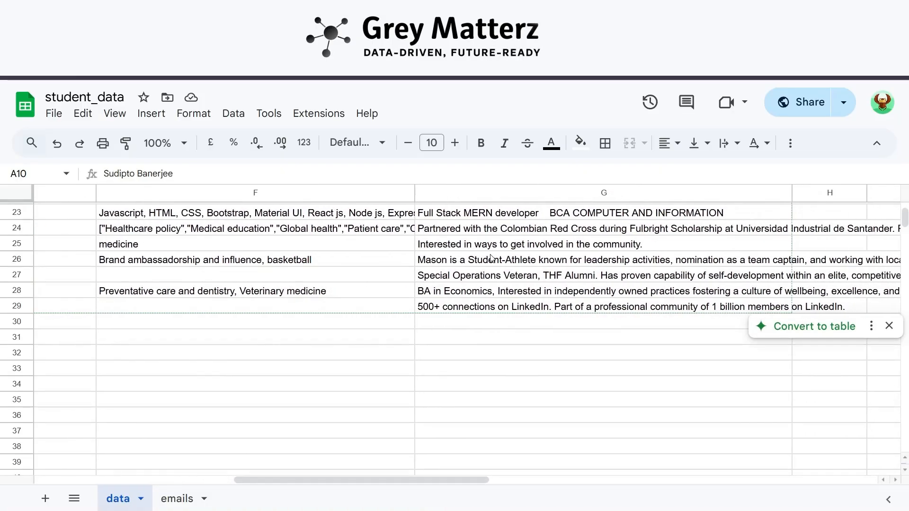
{"action": "scroll", "coordinate": [507, 257], "scroll_direction": "left", "scroll_amount": 10}
{"action": "scroll", "coordinate": [507, 257], "scroll_direction": "down", "scroll_amount": 1}
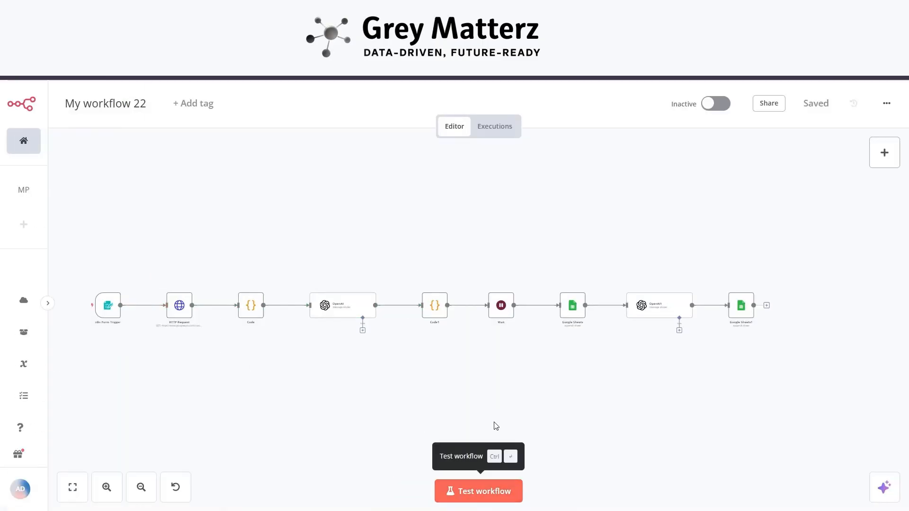
Switch back to n8n and test the workflow, submitting the form with degree BCA, tech stack Android and location mumbai
{"action": "left_click", "coordinate": [480, 493]}
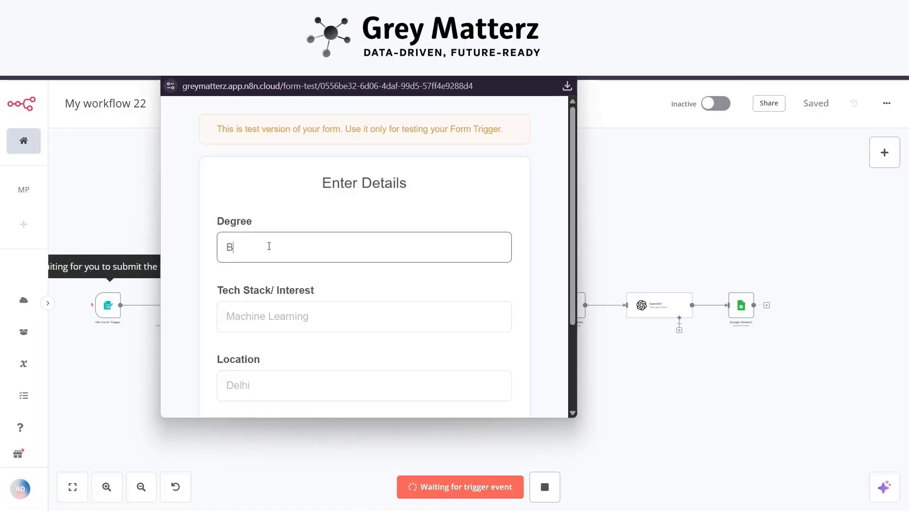
{"action": "left_click", "coordinate": [252, 312]}
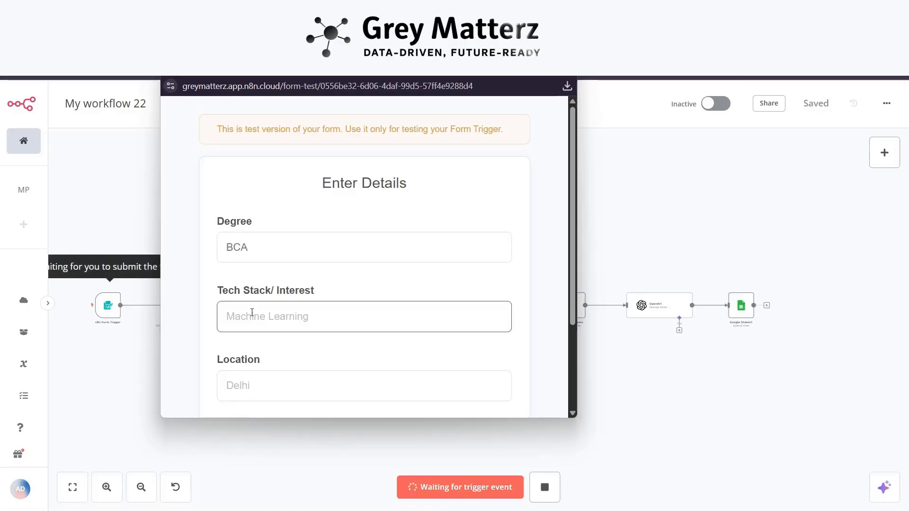
{"action": "type", "text": "Android"}
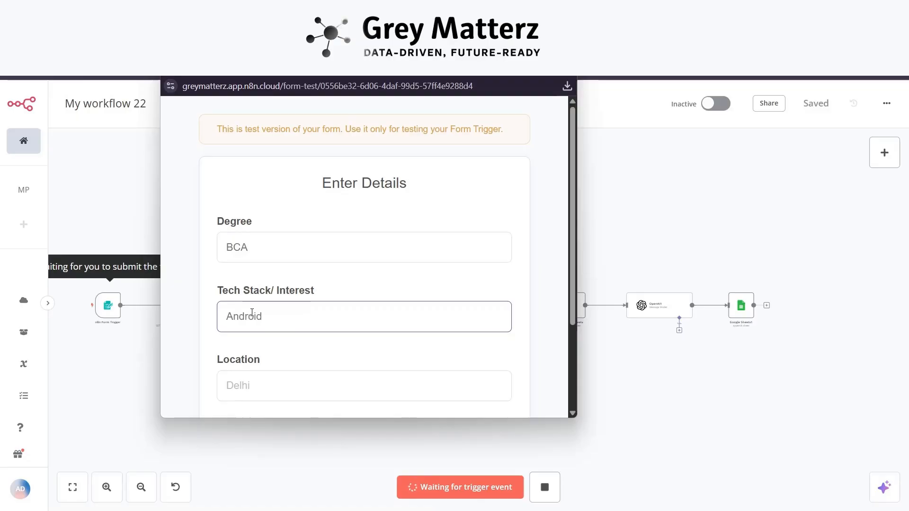
{"action": "scroll", "coordinate": [260, 333], "scroll_direction": "down", "scroll_amount": 1}
{"action": "left_click", "coordinate": [259, 339]}
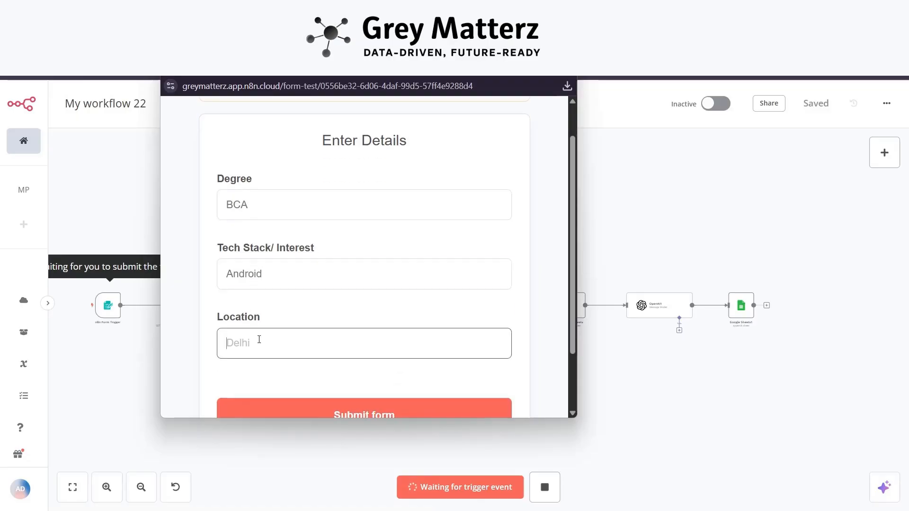
{"action": "type", "text": "mumbai"}
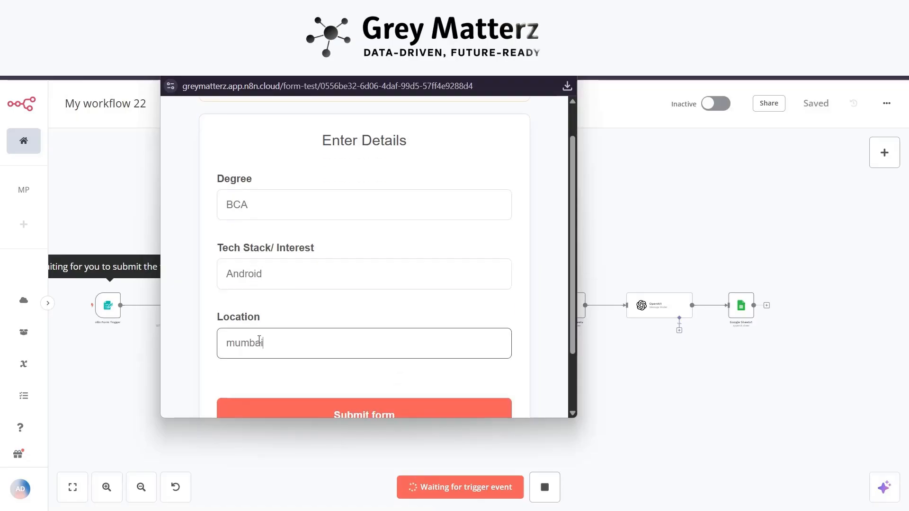
{"action": "scroll", "coordinate": [259, 340], "scroll_direction": "down", "scroll_amount": 1}
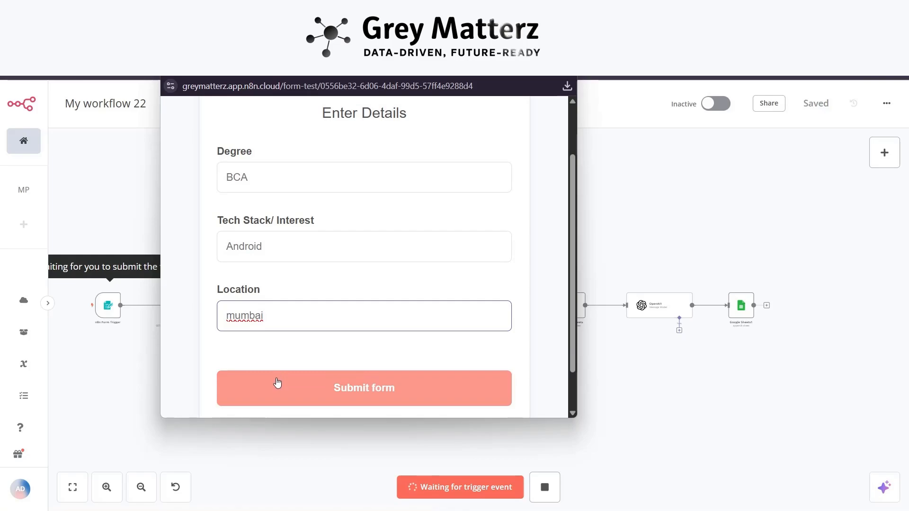
{"action": "left_click", "coordinate": [277, 382]}
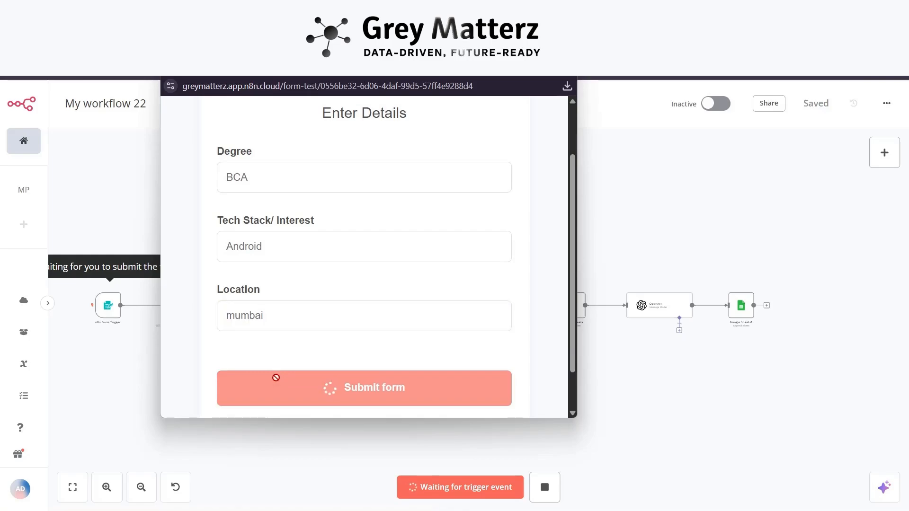
{"action": "left_click", "coordinate": [569, 75]}
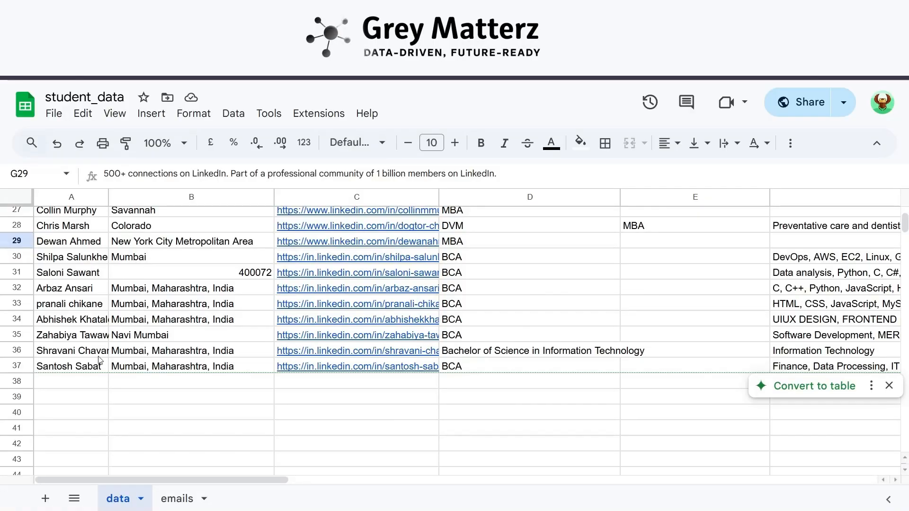
Switch to the student_data spreadsheet and review rows 30 to 37 of the data sheet, including the LinkedIn links and interests
{"action": "mouse_move", "coordinate": [346, 283]}
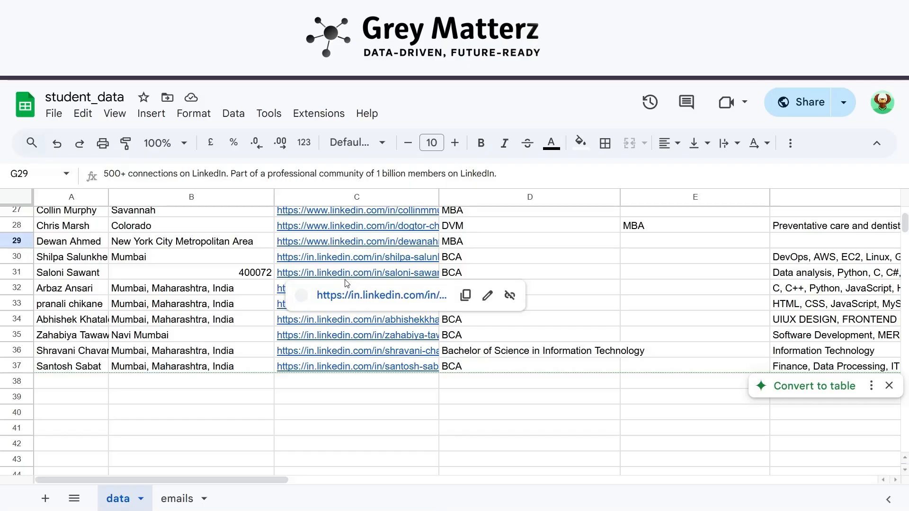
{"action": "mouse_move", "coordinate": [280, 324]}
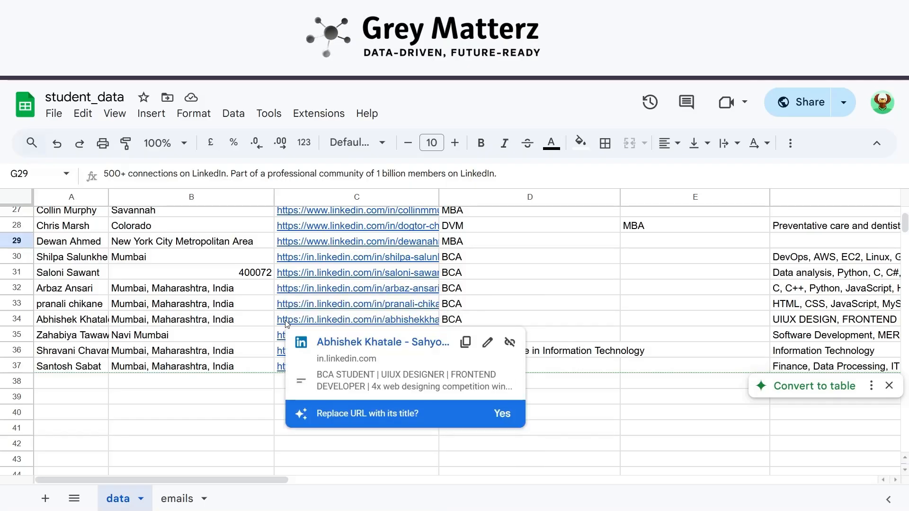
{"action": "scroll", "coordinate": [562, 300], "scroll_direction": "right", "scroll_amount": 10}
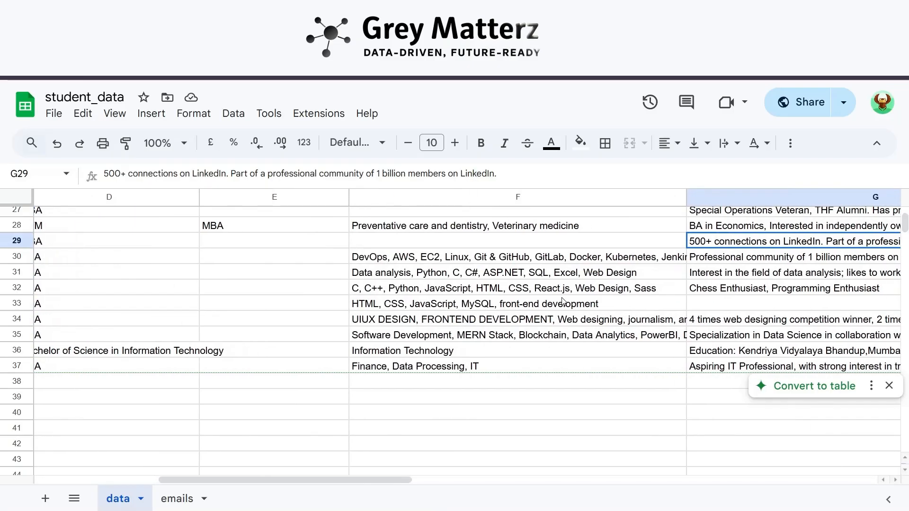
{"action": "scroll", "coordinate": [563, 302], "scroll_direction": "right", "scroll_amount": 5}
{"action": "scroll", "coordinate": [563, 301], "scroll_direction": "left", "scroll_amount": 15}
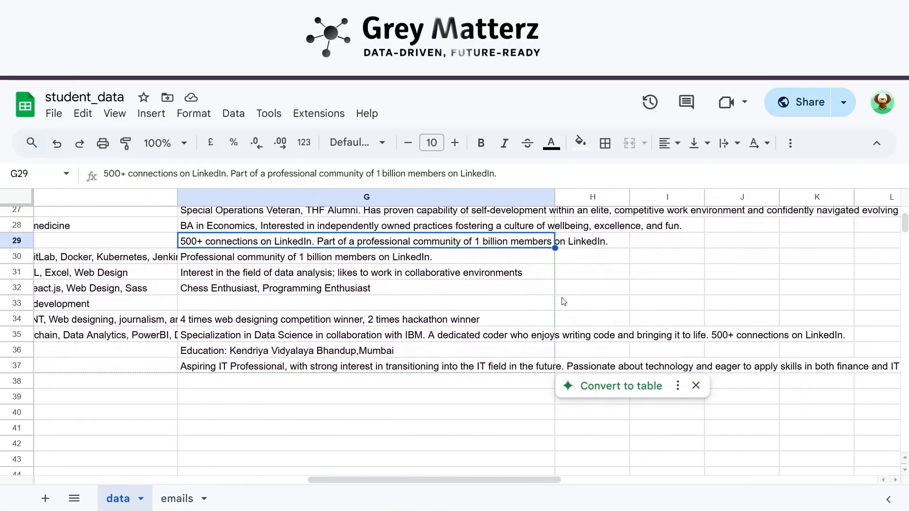
{"action": "scroll", "coordinate": [563, 301], "scroll_direction": "up", "scroll_amount": 9}
{"action": "scroll", "coordinate": [563, 302], "scroll_direction": "down", "scroll_amount": 11}
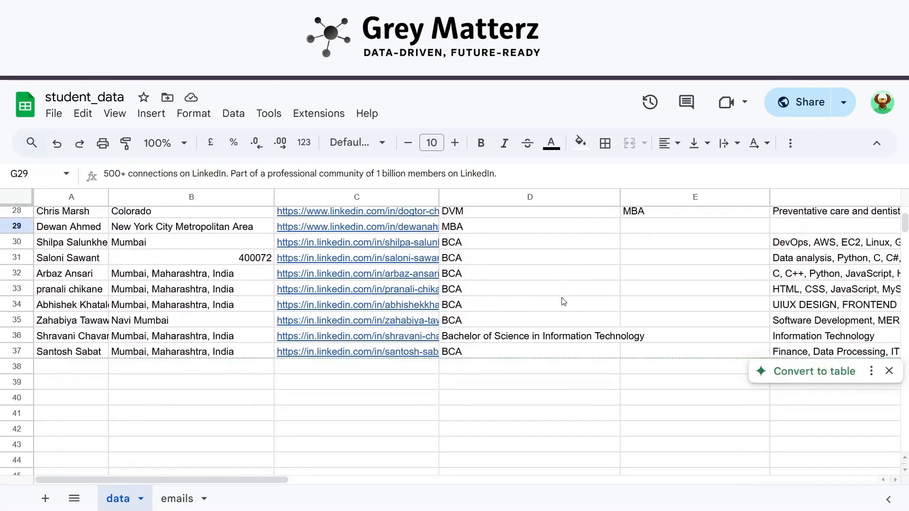
Look through the emails sheet down to row 31 and read the last generated outreach email
{"action": "left_click", "coordinate": [171, 498]}
{"action": "scroll", "coordinate": [124, 402], "scroll_direction": "down", "scroll_amount": 10}
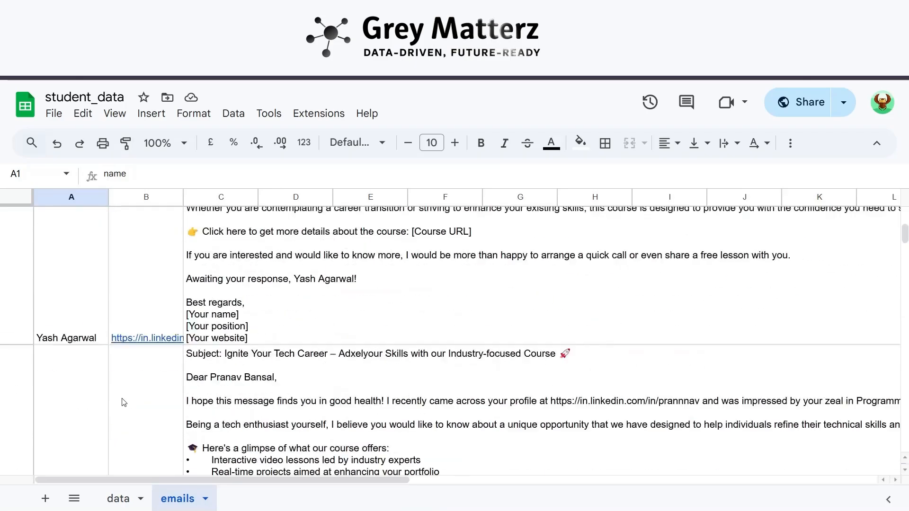
{"action": "scroll", "coordinate": [124, 402], "scroll_direction": "down", "scroll_amount": 15}
{"action": "scroll", "coordinate": [124, 403], "scroll_direction": "up", "scroll_amount": 10}
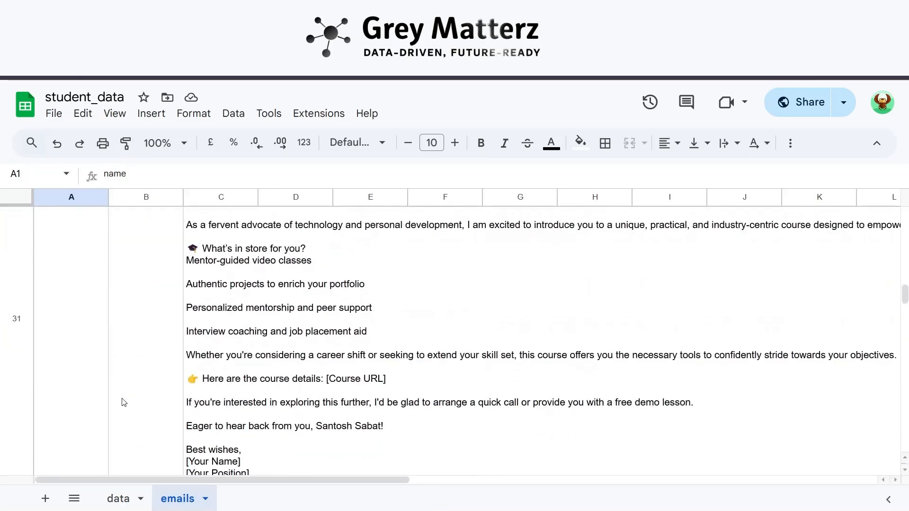
{"action": "scroll", "coordinate": [124, 403], "scroll_direction": "down", "scroll_amount": 1}
{"action": "scroll", "coordinate": [78, 425], "scroll_direction": "down", "scroll_amount": 1}
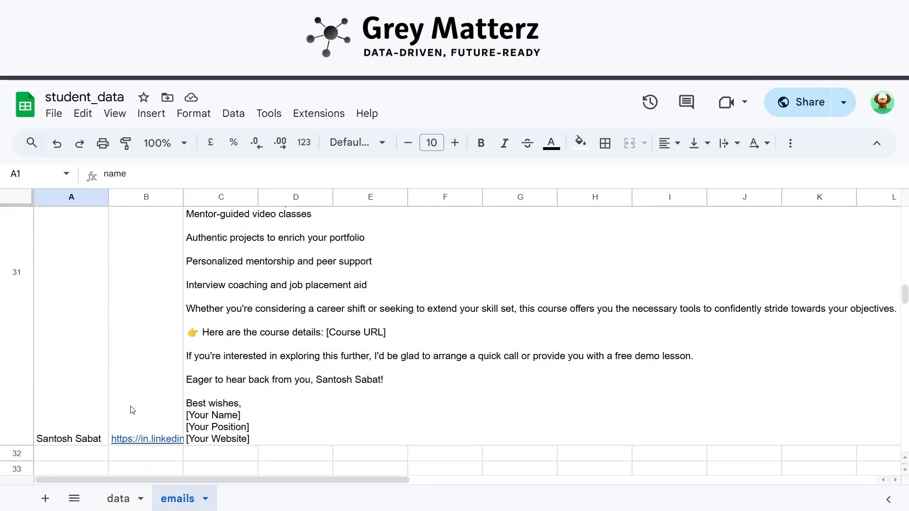
{"action": "scroll", "coordinate": [94, 442], "scroll_direction": "up", "scroll_amount": 5}
{"action": "scroll", "coordinate": [215, 252], "scroll_direction": "down", "scroll_amount": 1}
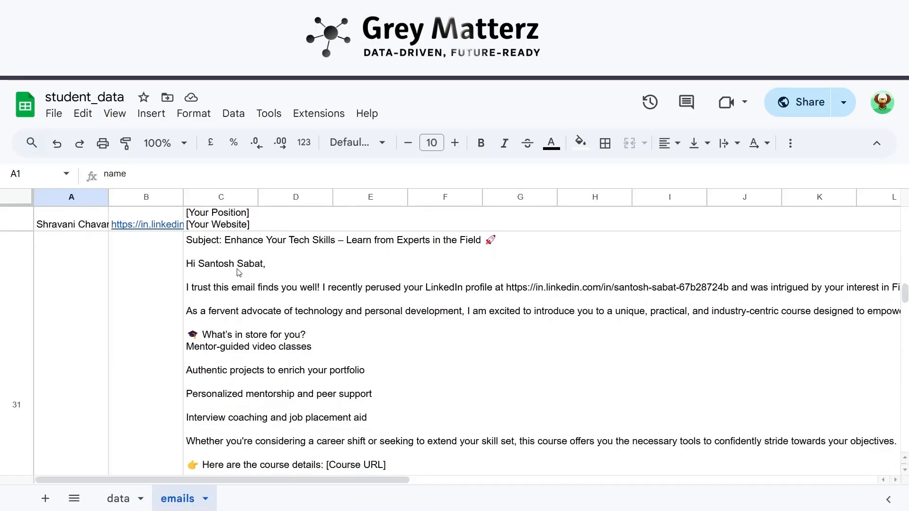
{"action": "scroll", "coordinate": [265, 365], "scroll_direction": "down", "scroll_amount": 4}
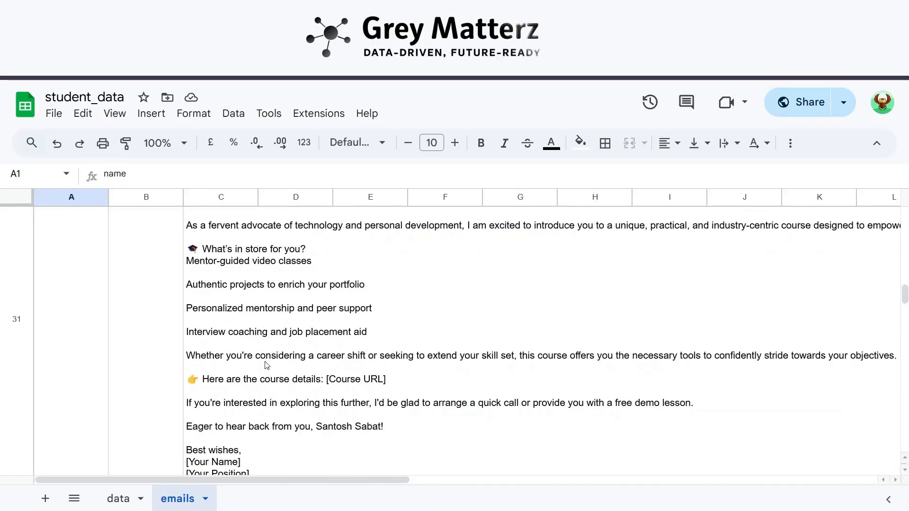
{"action": "scroll", "coordinate": [426, 288], "scroll_direction": "up", "scroll_amount": 4}
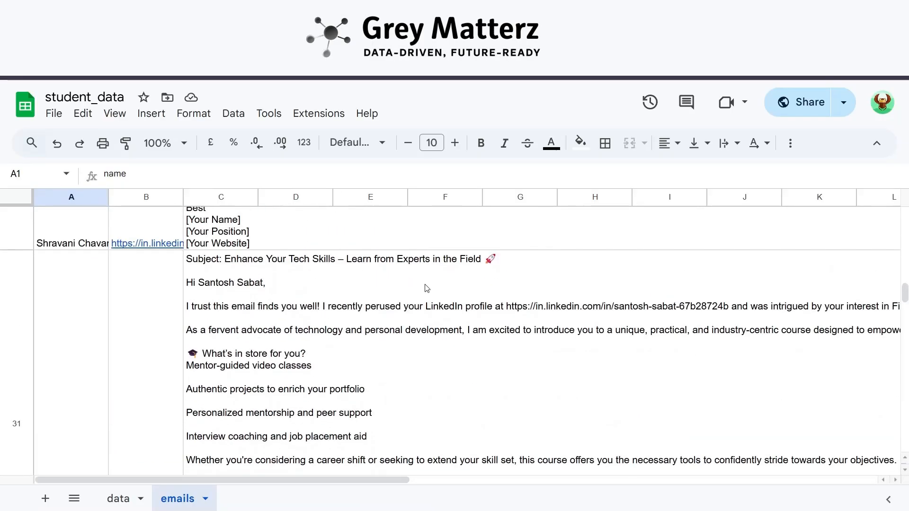